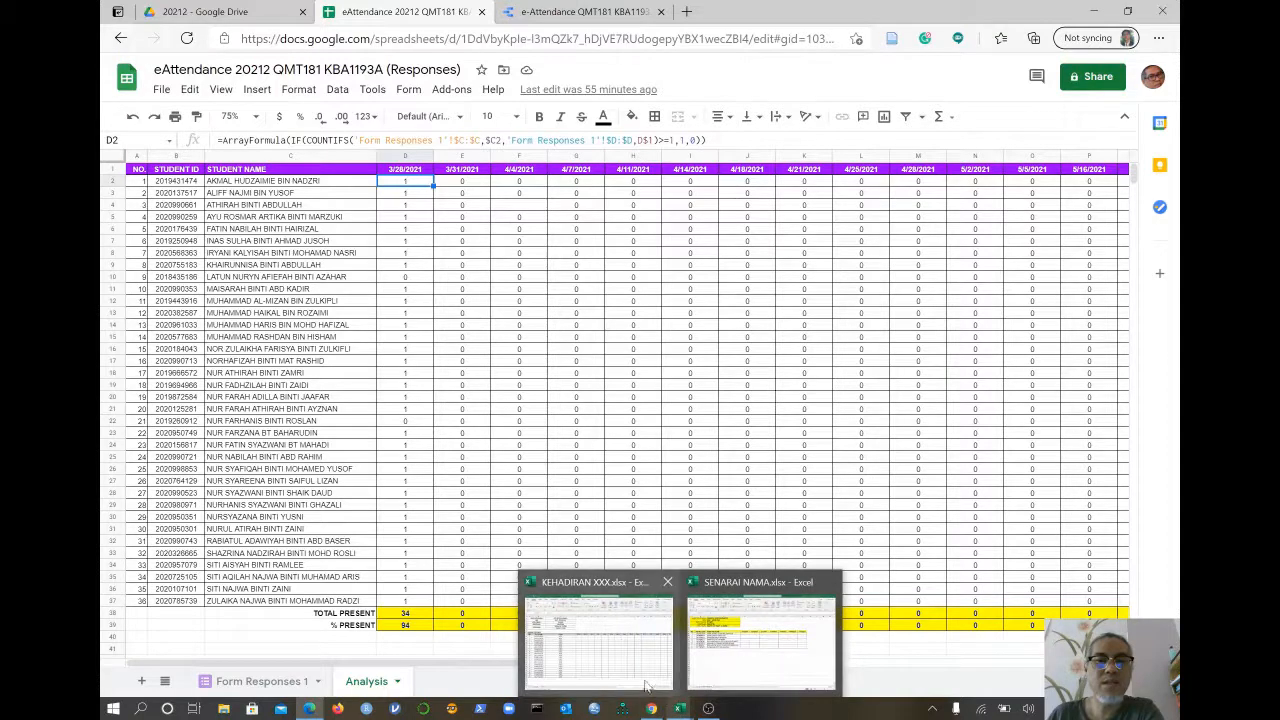
- Bring the KEHADIRAN XXX.xlsx workbook to the front in Excel
click(645, 680)
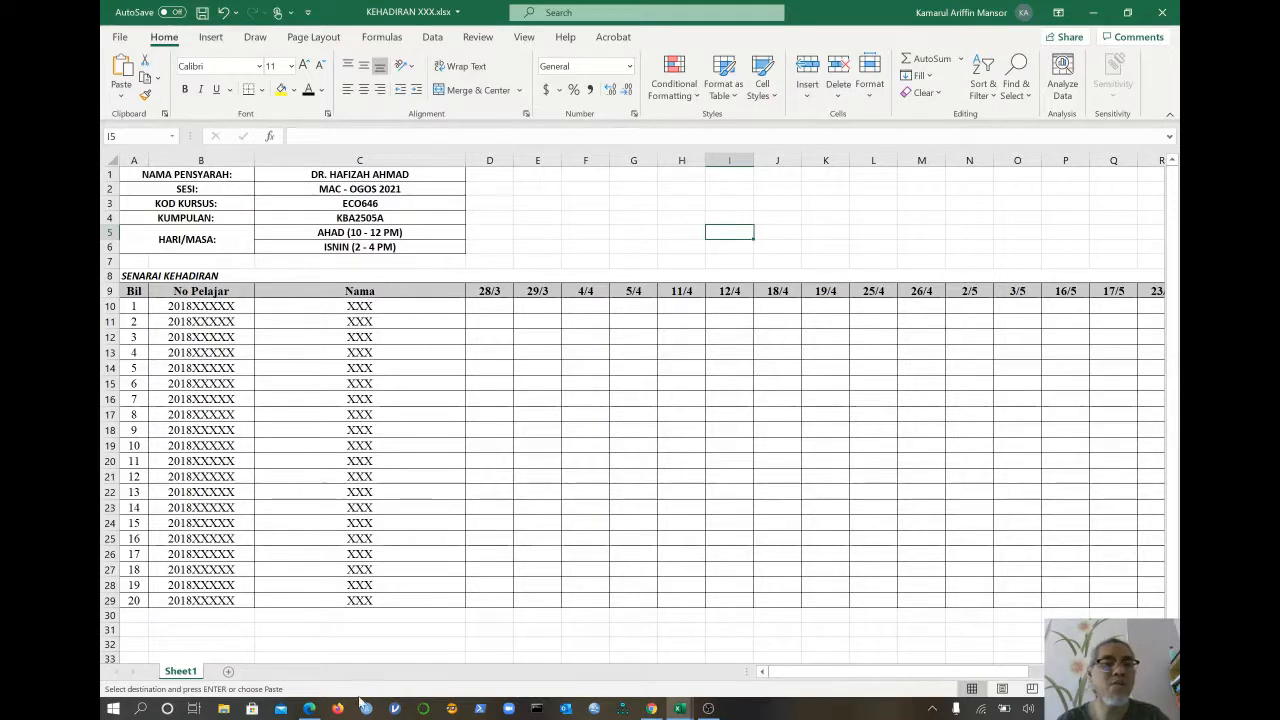
- Return briefly to the Google Sheets Analysis sheet, then bring up Excel's open workbooks
click(309, 708)
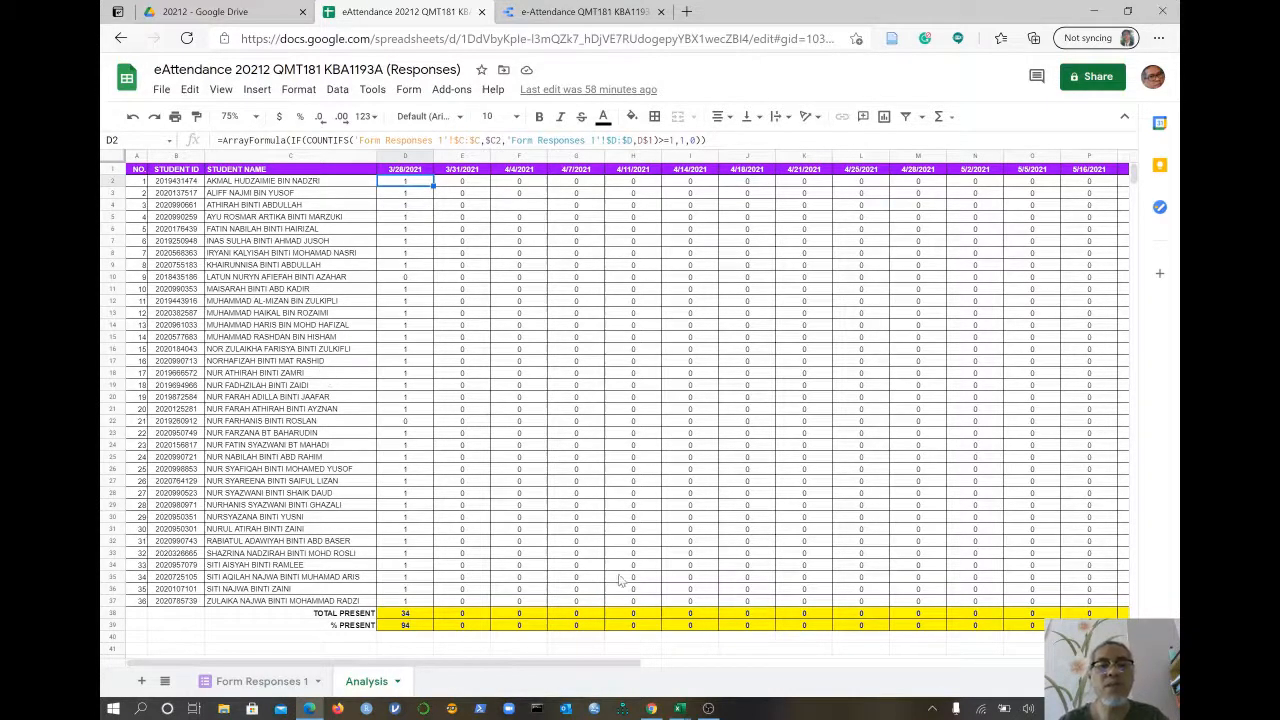
click(680, 709)
- Open the SENARAI NAMA.xlsx window with the 8-student STA404 KBASP4A class list
click(728, 670)
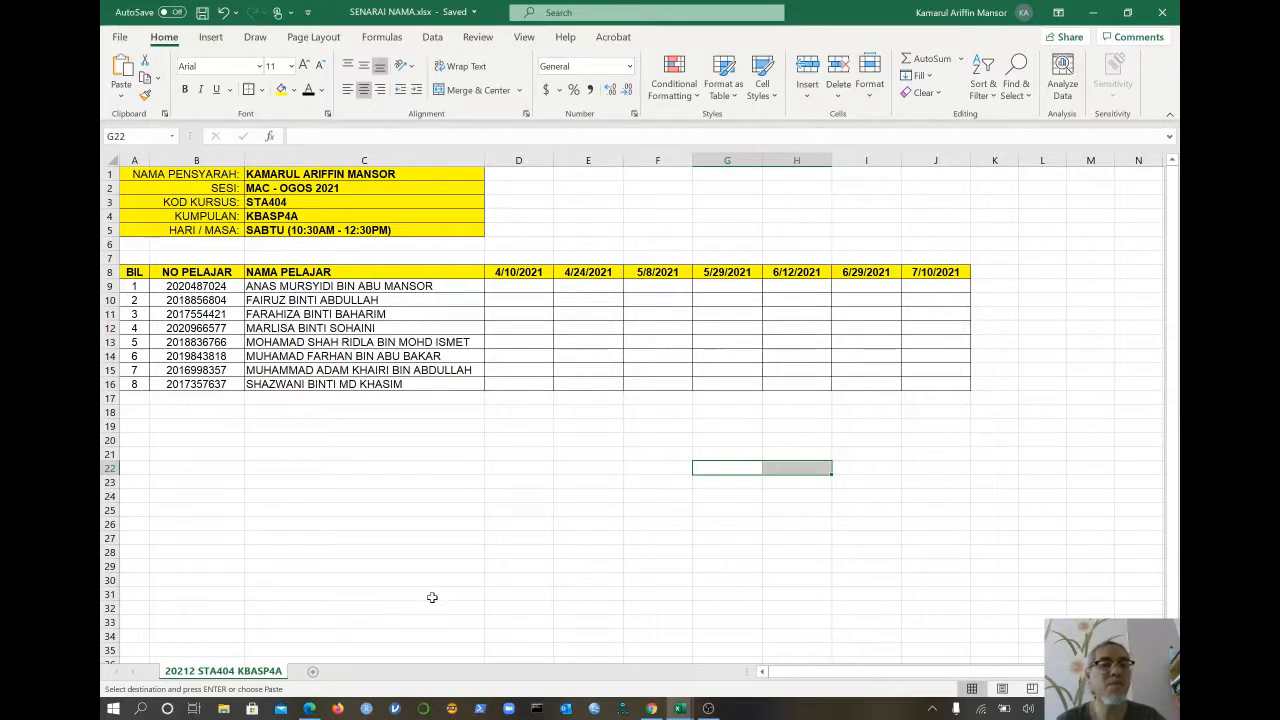
- Go to the browser's 20212 Google Drive folder holding the QMT181 eAttendance files
click(310, 708)
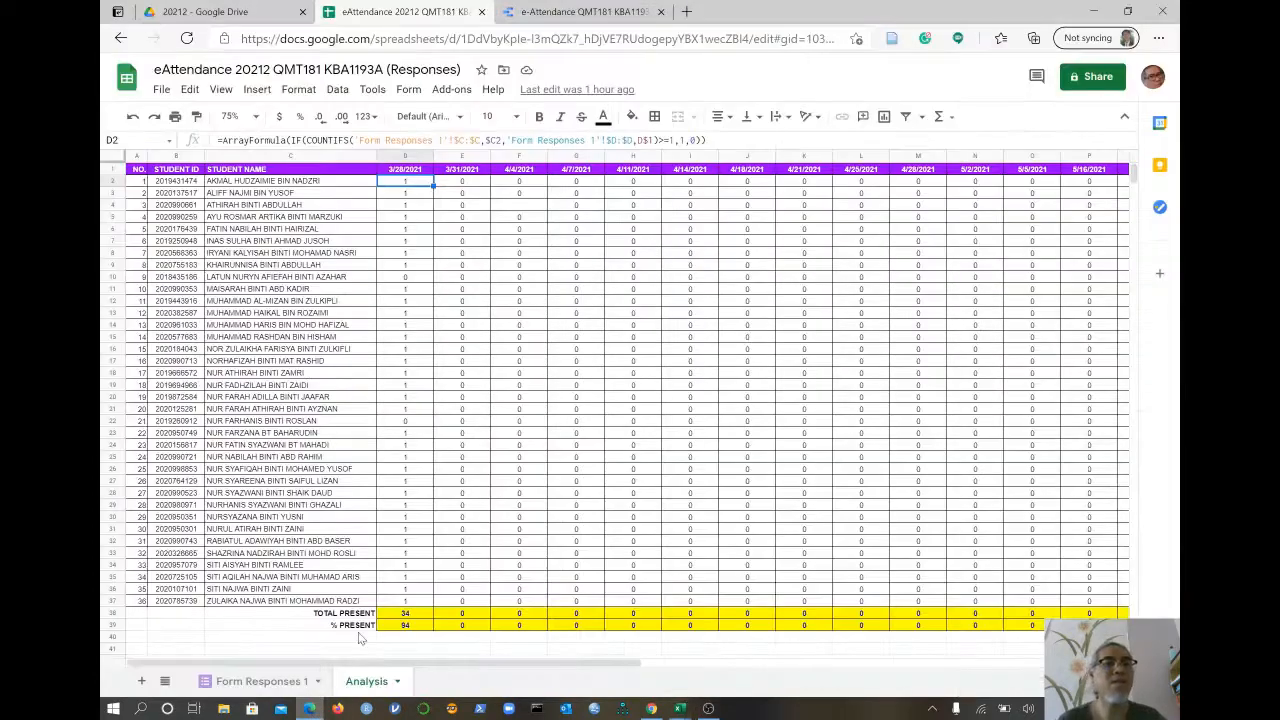
click(212, 22)
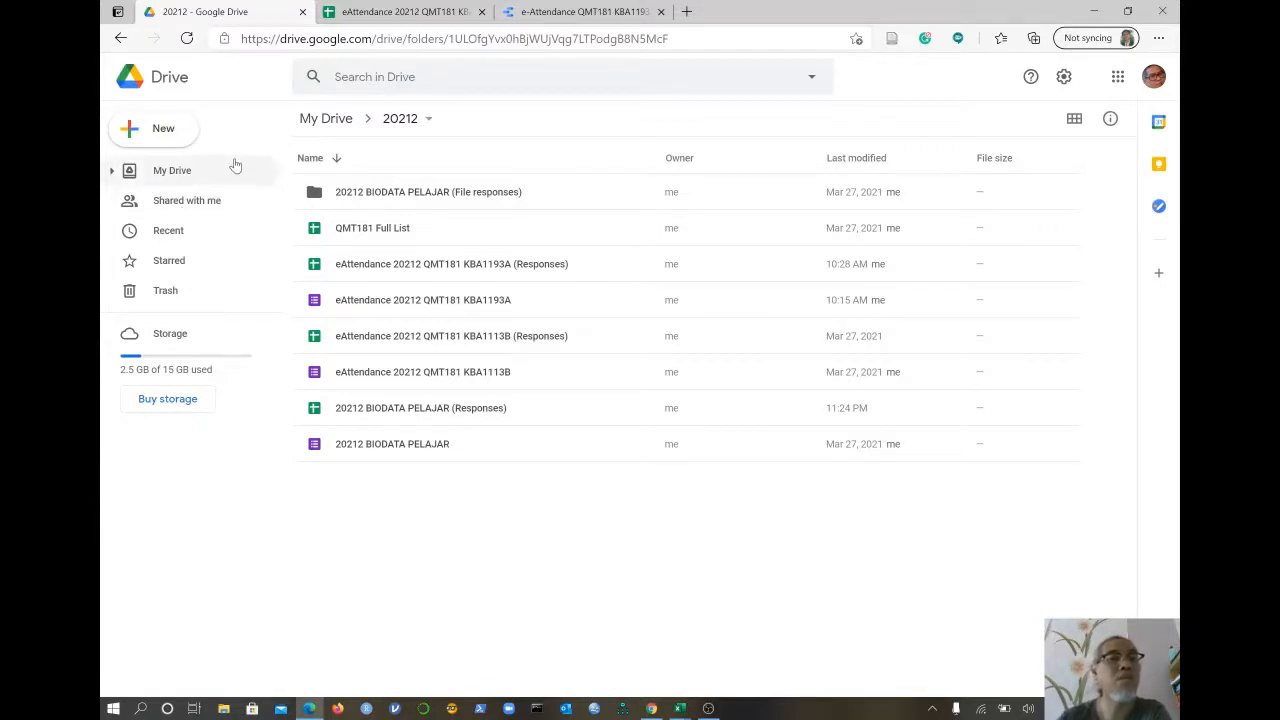
- Create a new blank Google Form from Google Drive's New menu
click(156, 133)
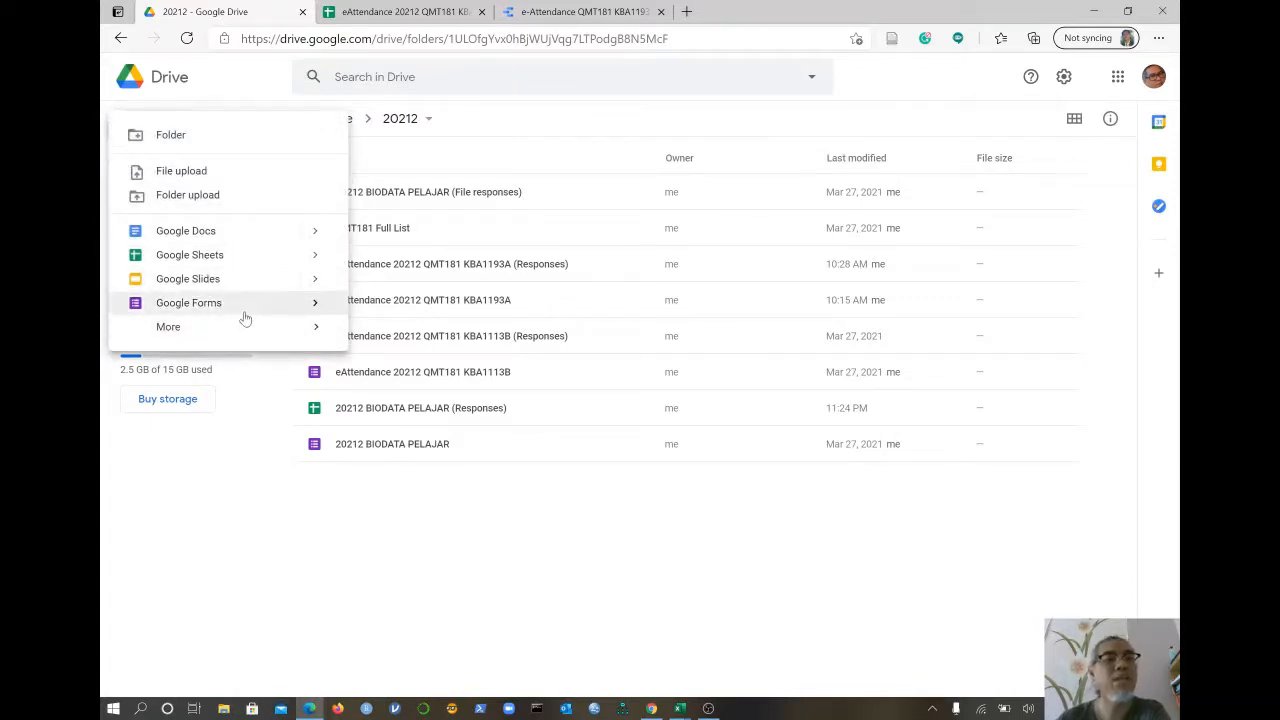
mouse_move(316, 302)
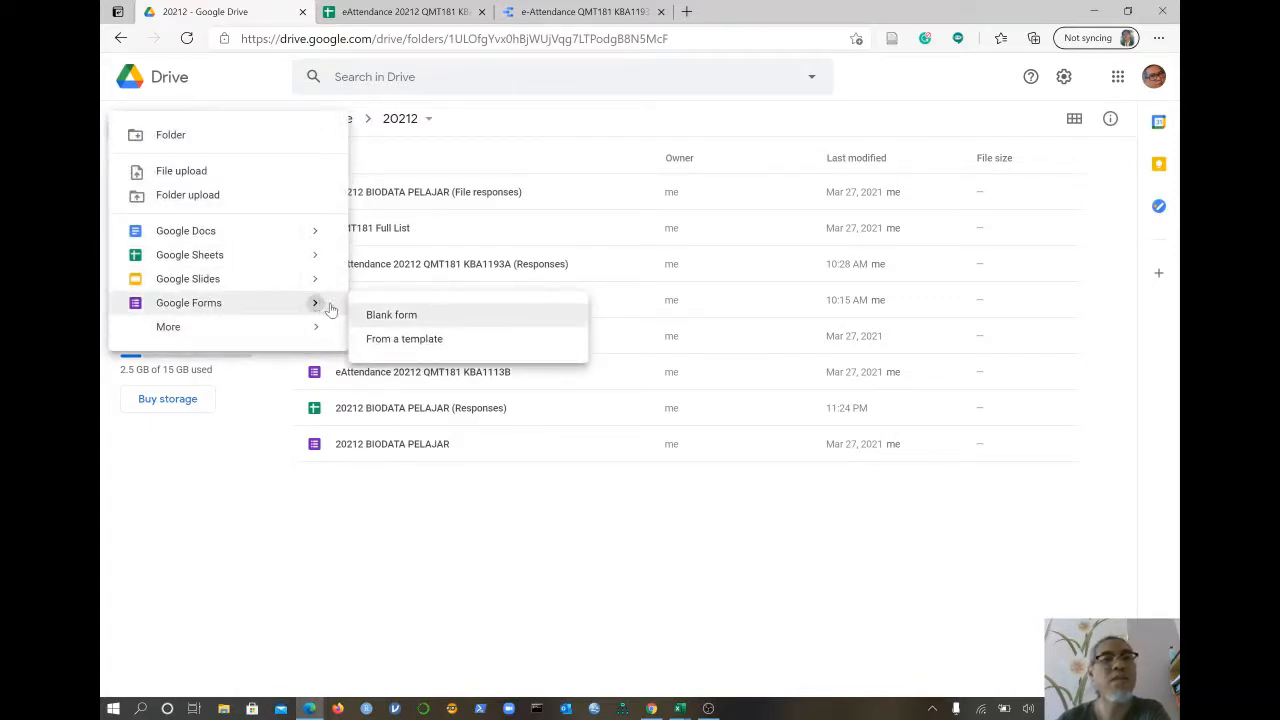
click(420, 324)
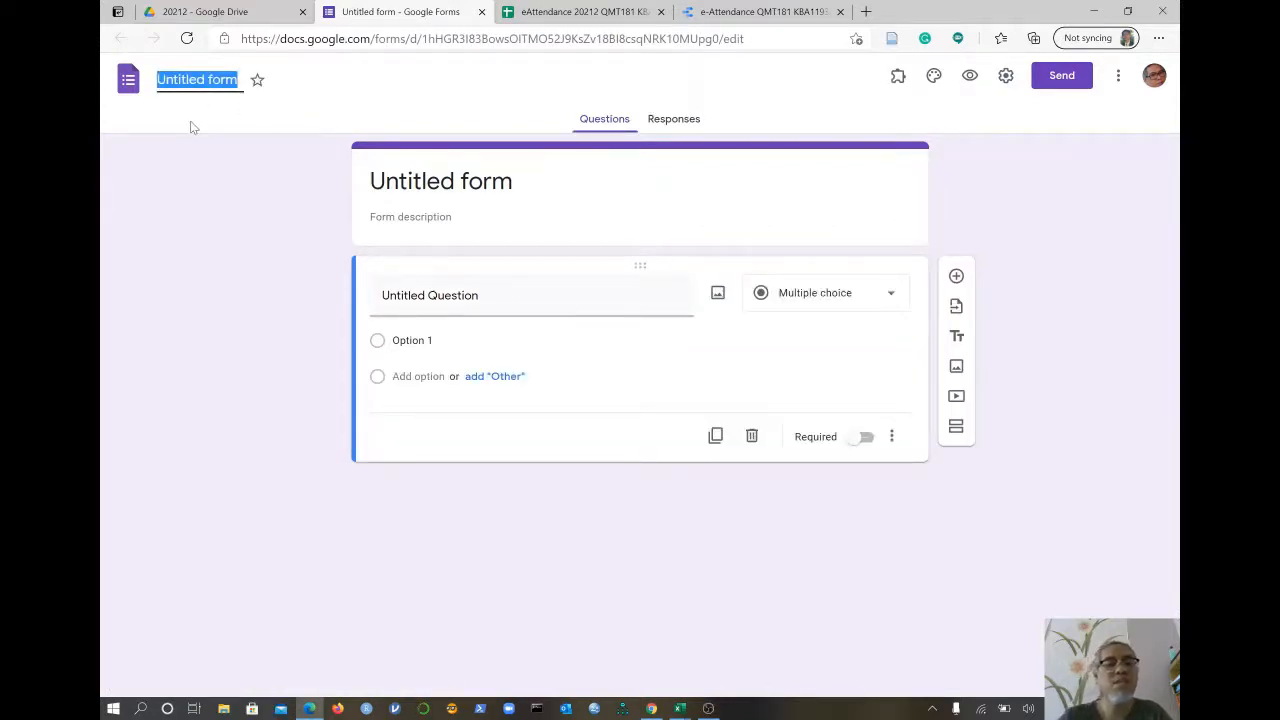
- Name the form 'eATTENDANCE 20212 STA404 KBASP4A', correcting a typo along the way
text(e)
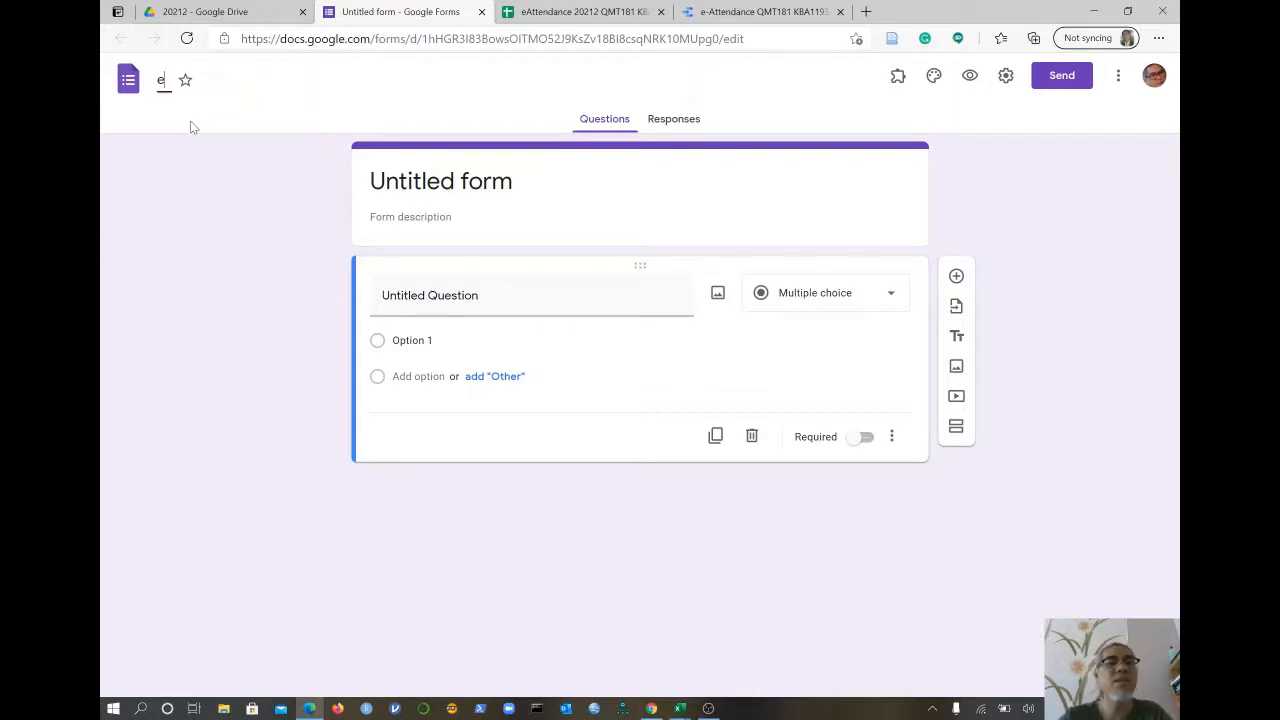
text(A)
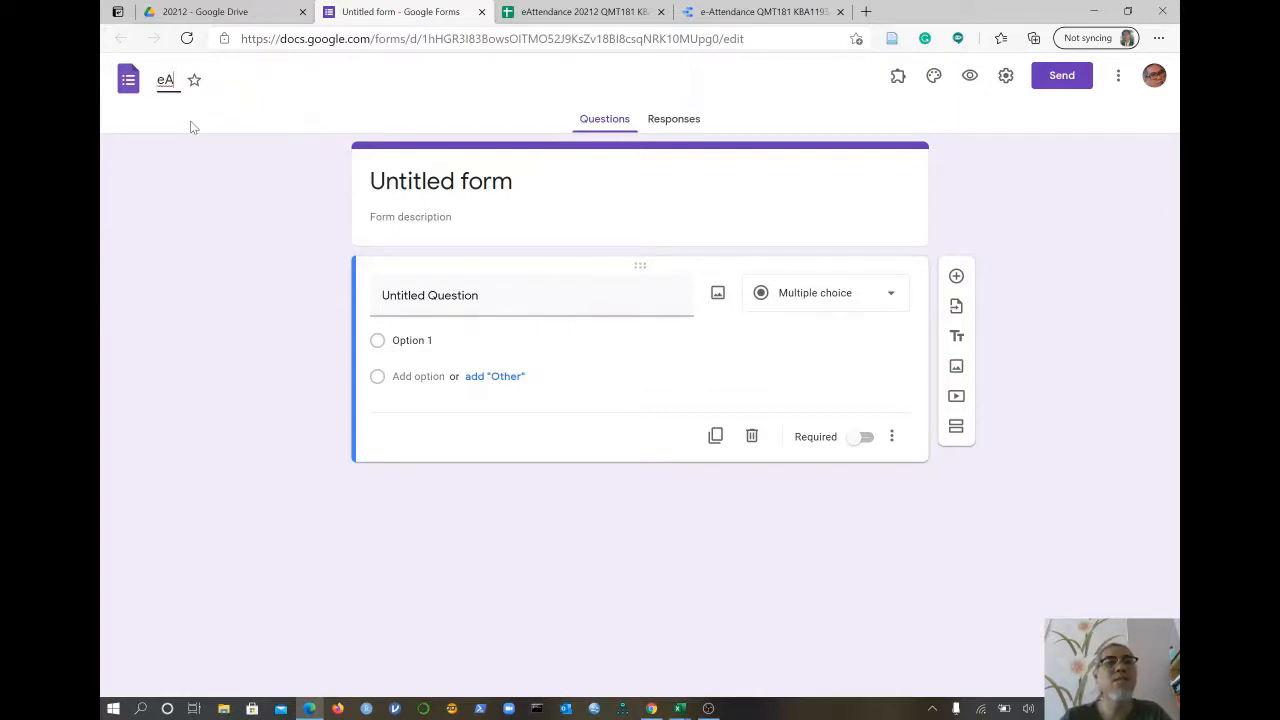
text(TTE)
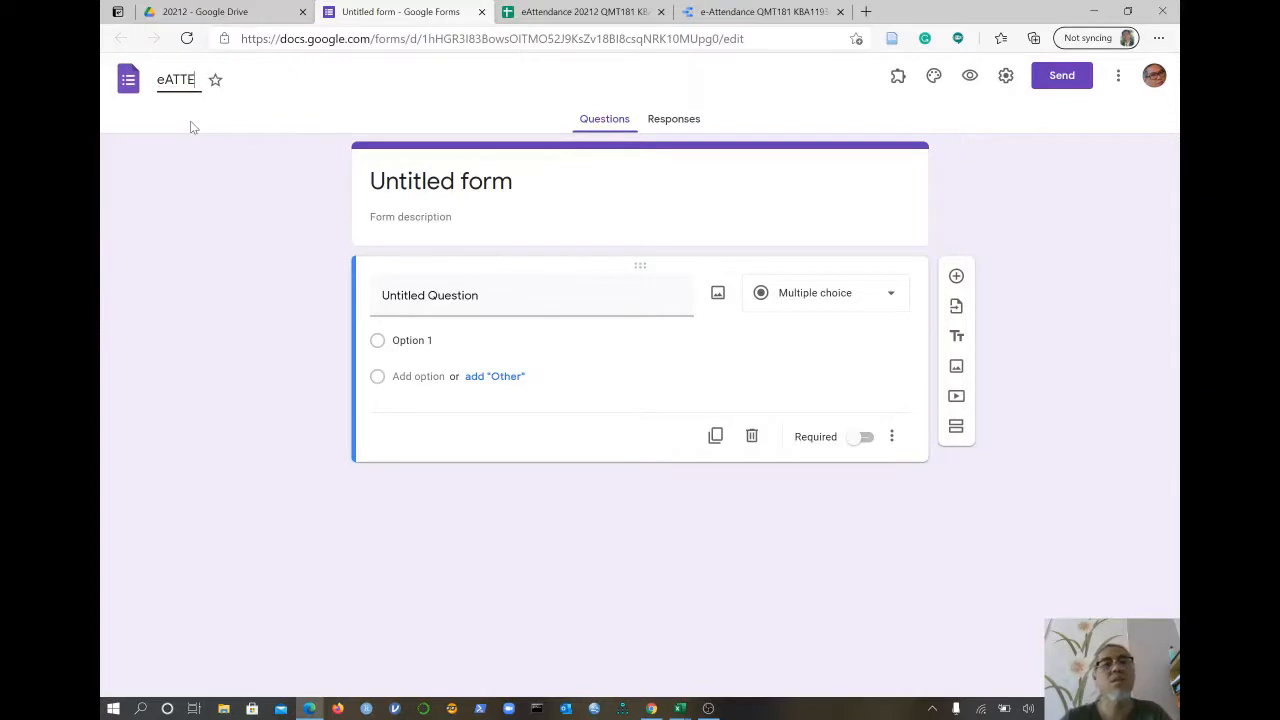
text(N)
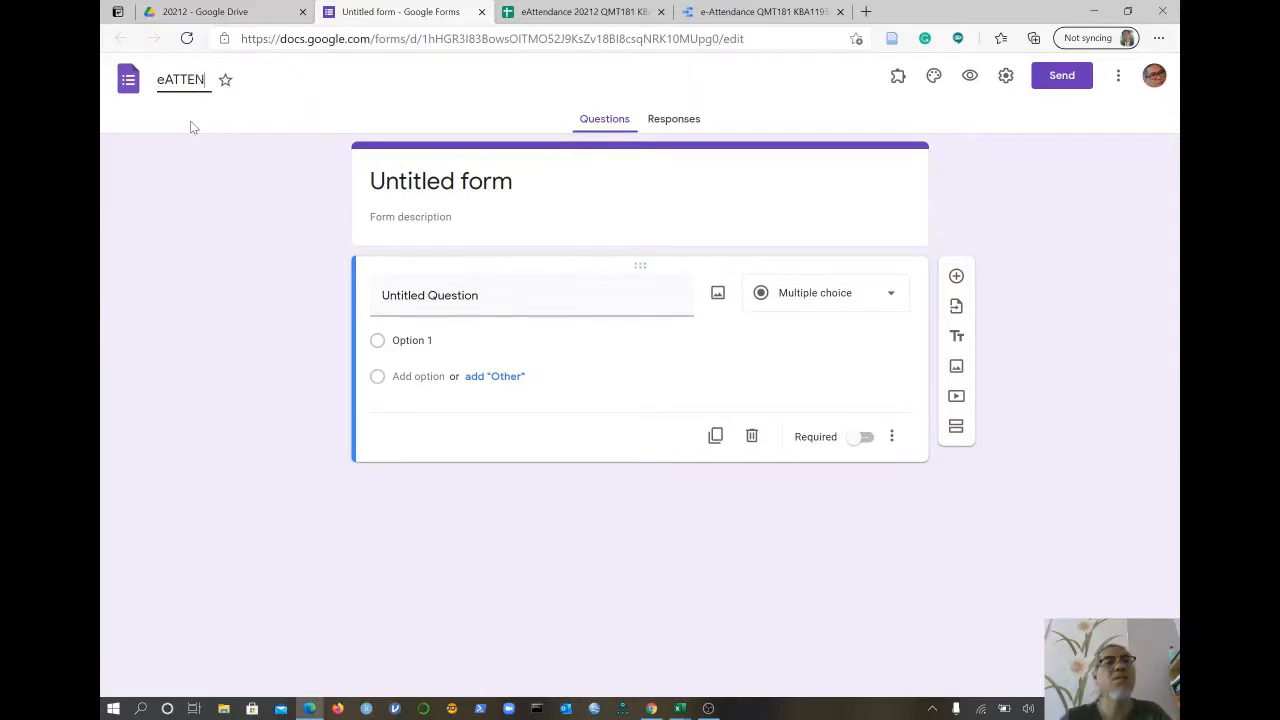
text(DANVE)
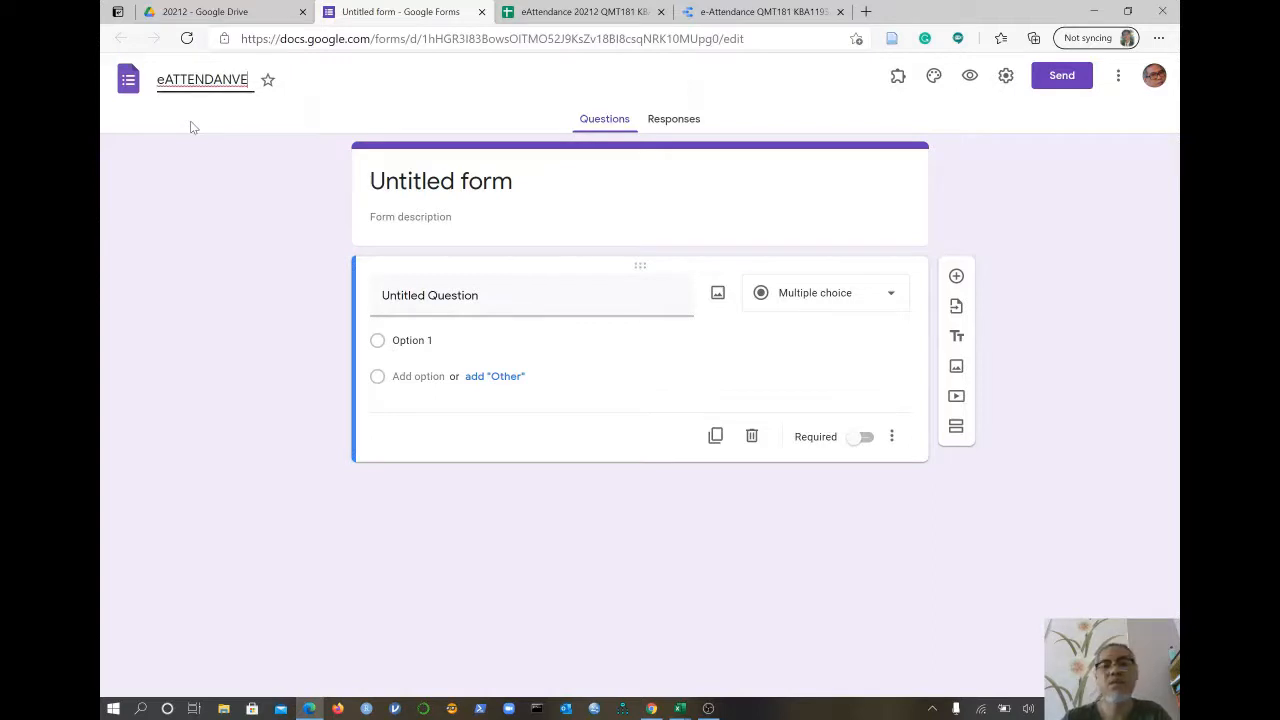
key(BackSpace)
key(BackSpace)
text(CE)
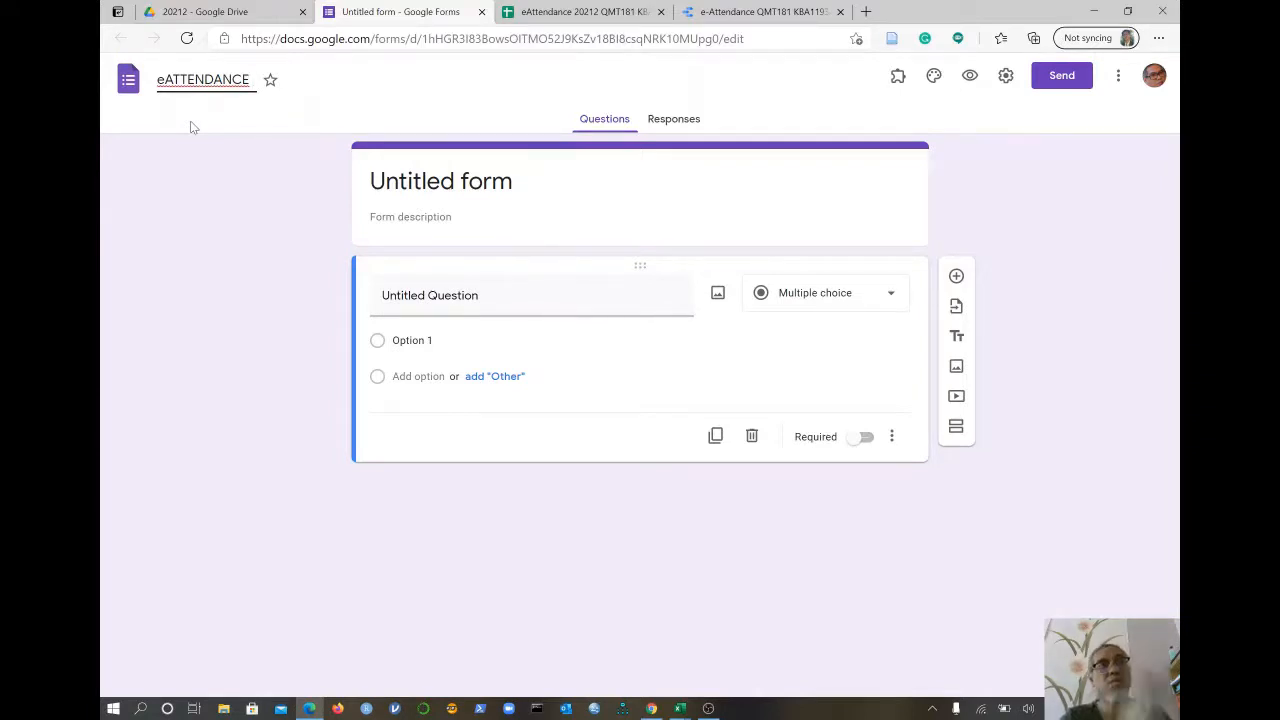
text(20212)
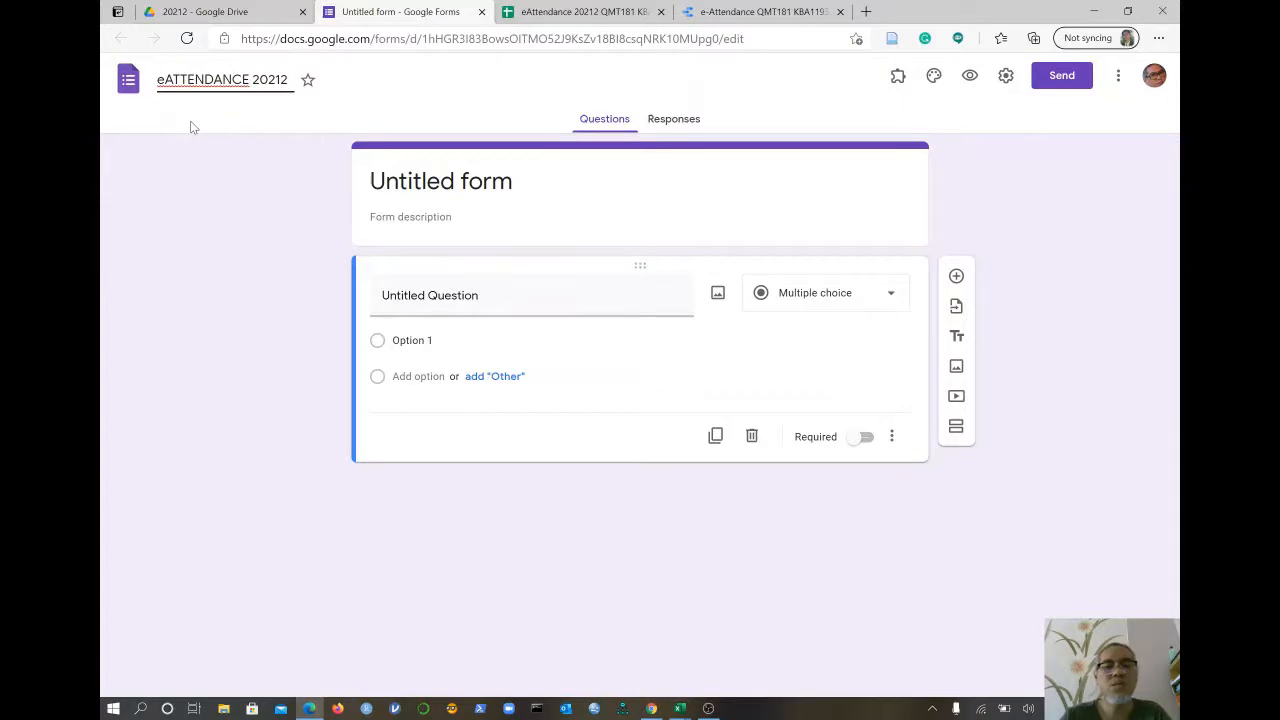
text(STA)
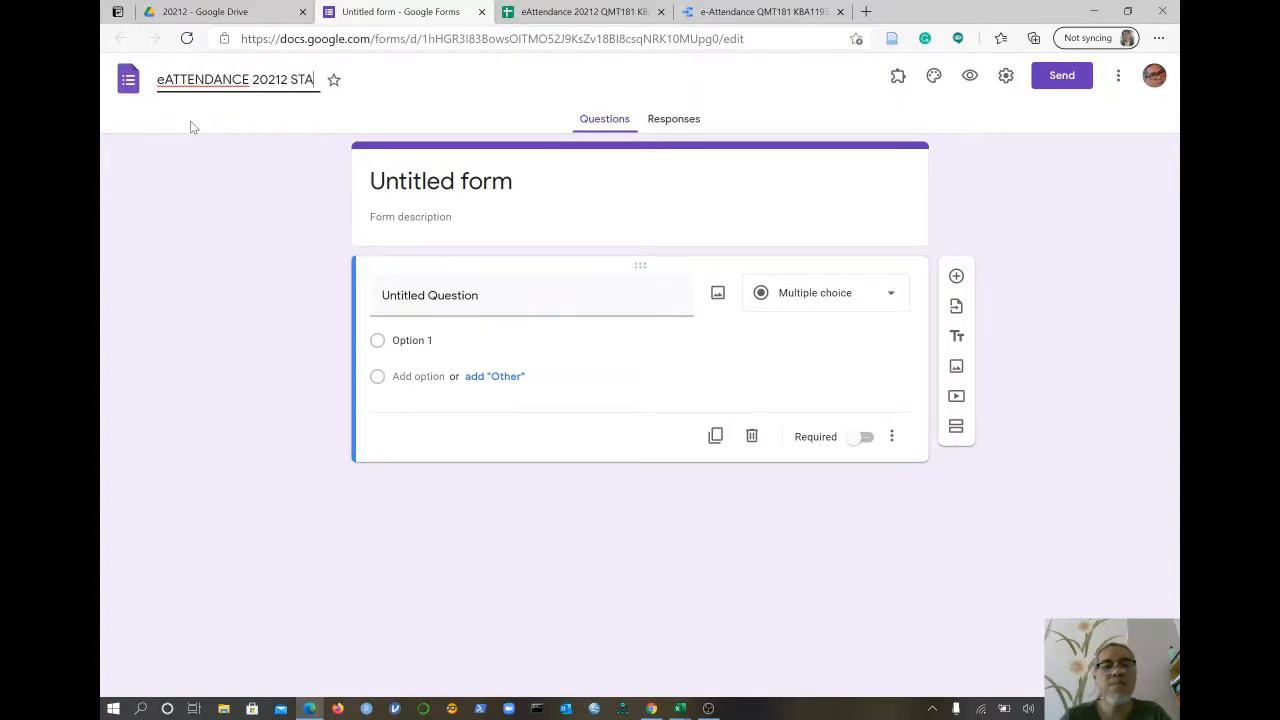
text(404)
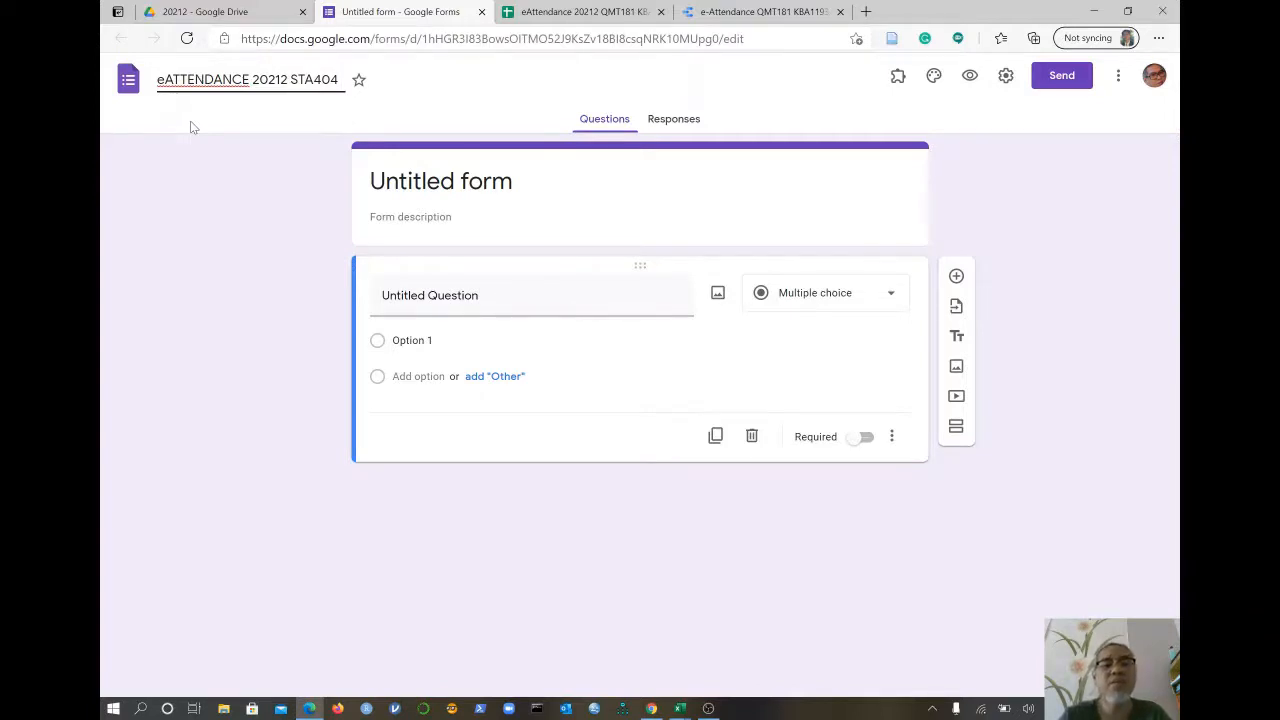
text(KBA)
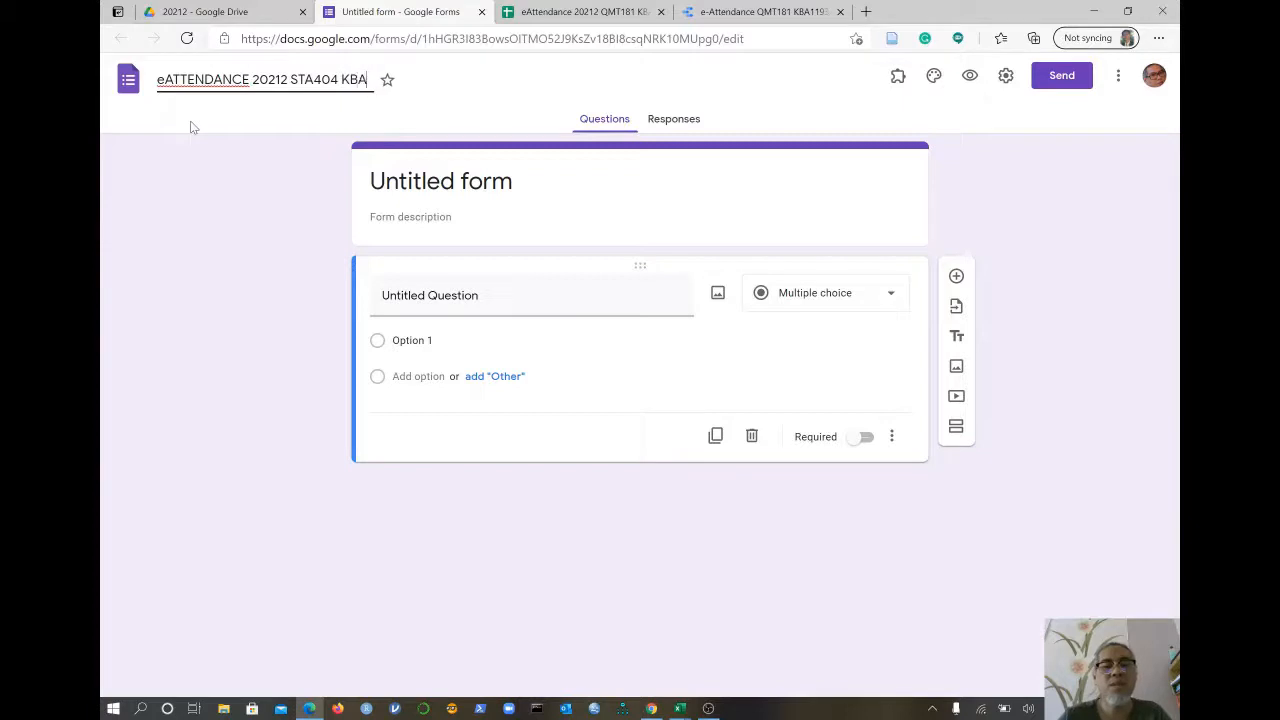
text(SP4A)
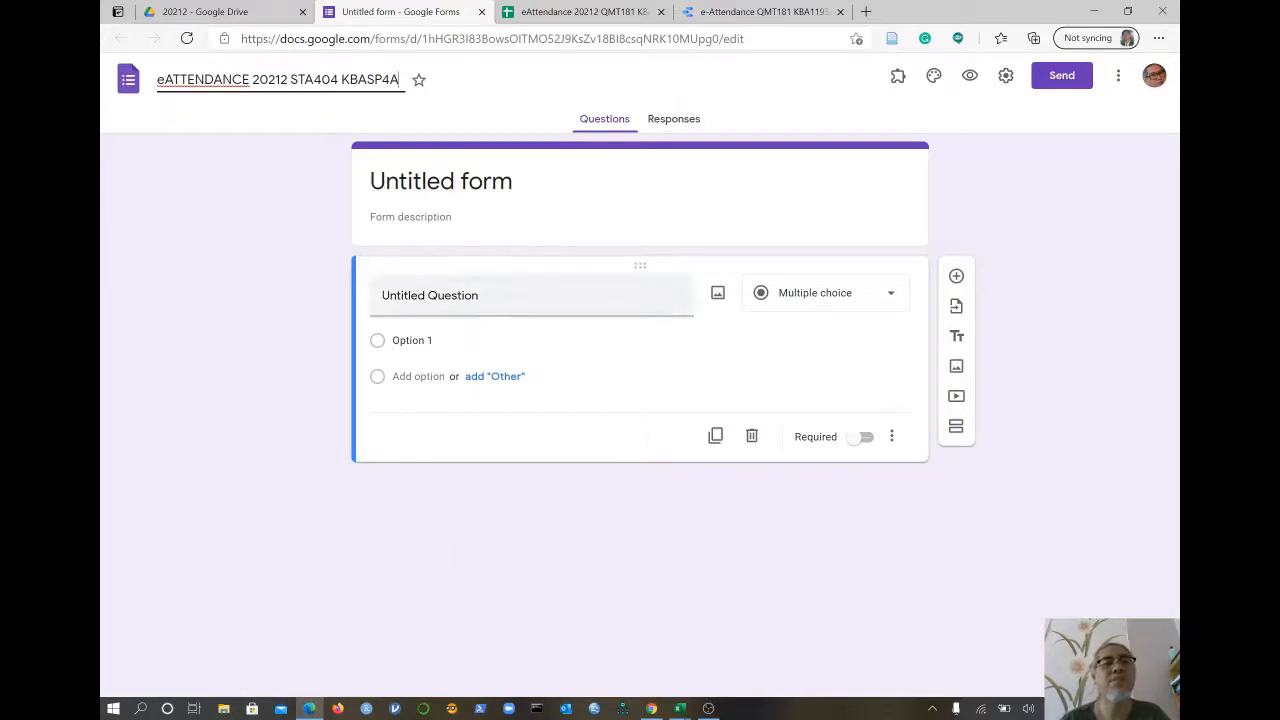
click(443, 305)
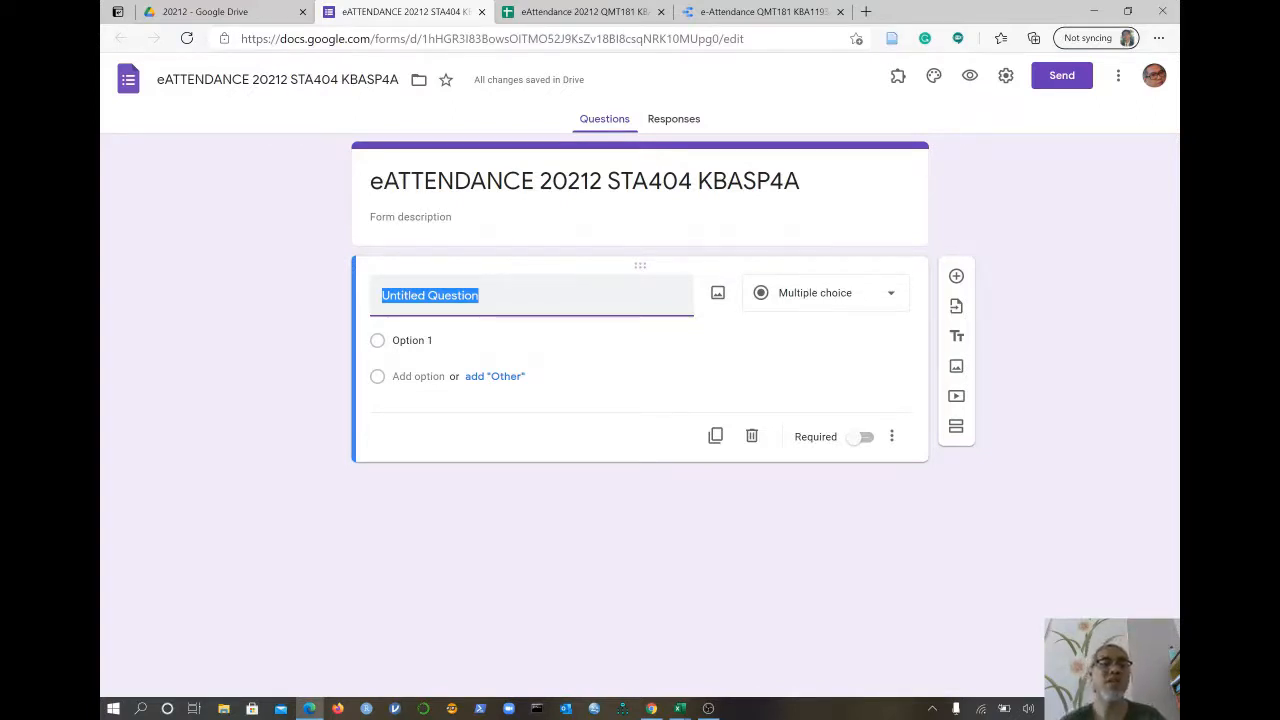
- Title the first question 'NAMA PELAJAR' and make it a Dropdown question
text(NA)
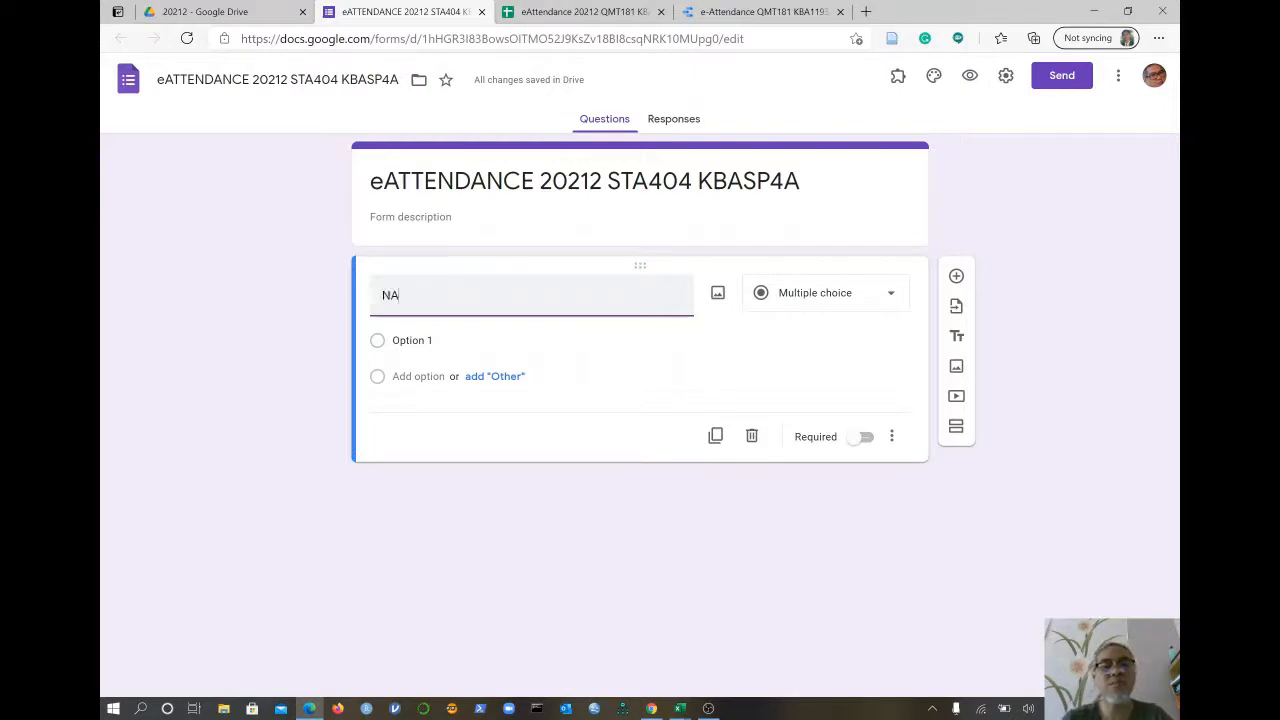
text(MA PEL)
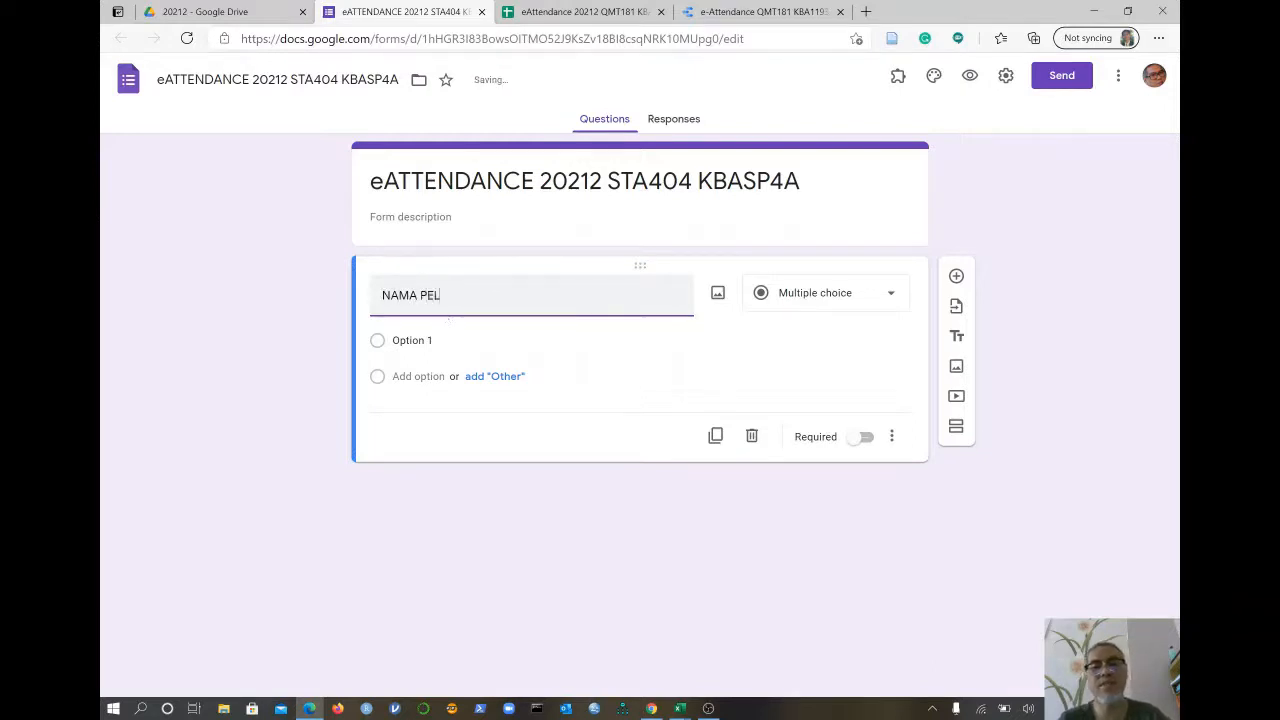
text(AJAR)
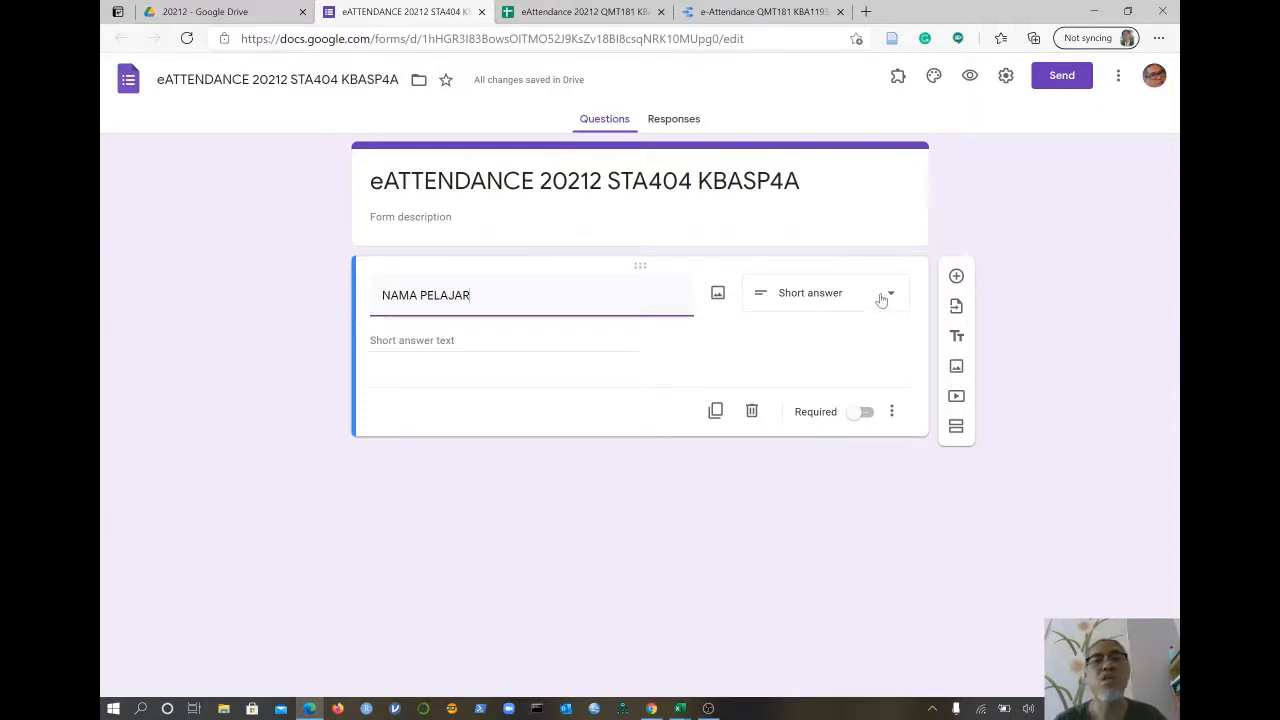
click(878, 300)
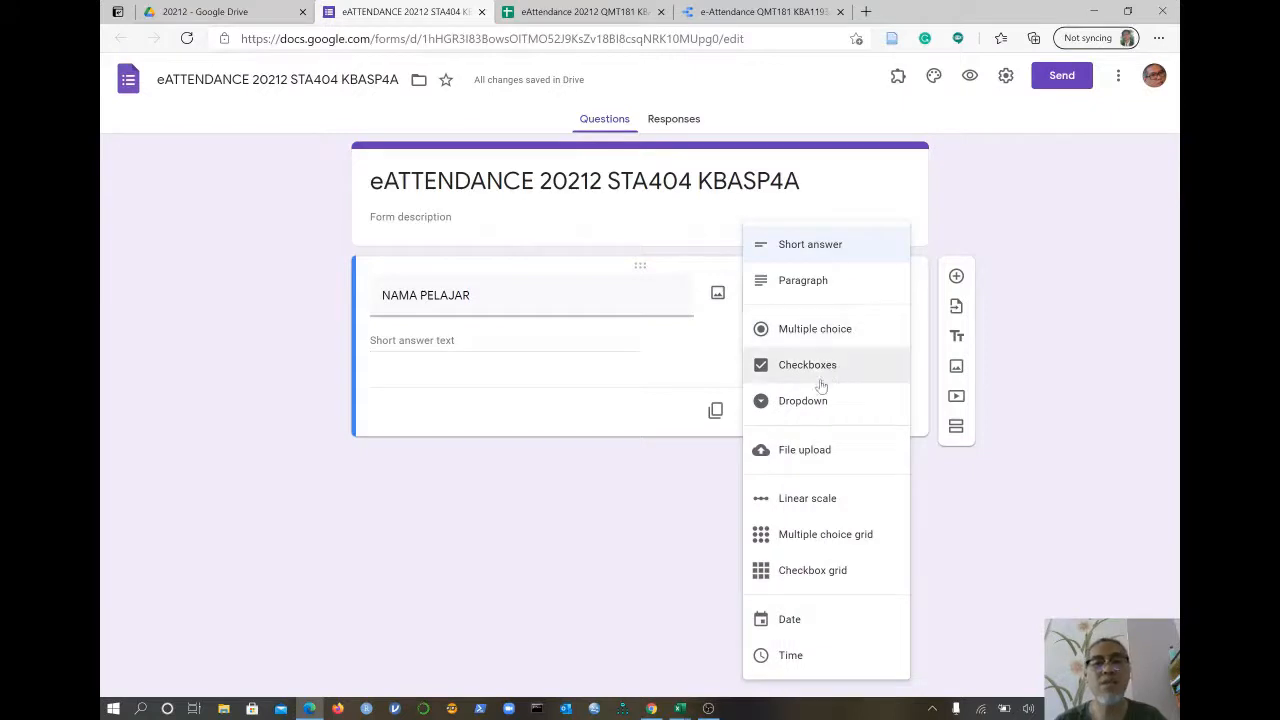
click(801, 410)
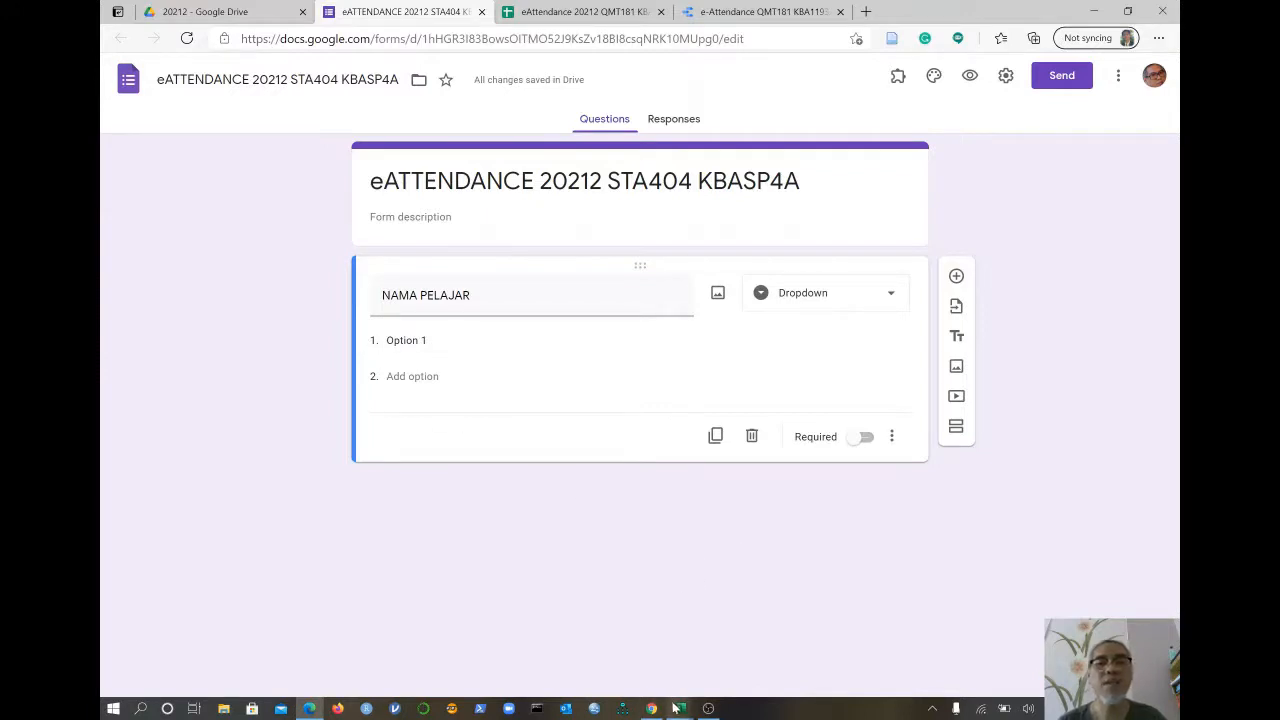
- Copy the eight student names in C9:C16 of SENARAI NAMA and return to the form
mouse_move(680, 710)
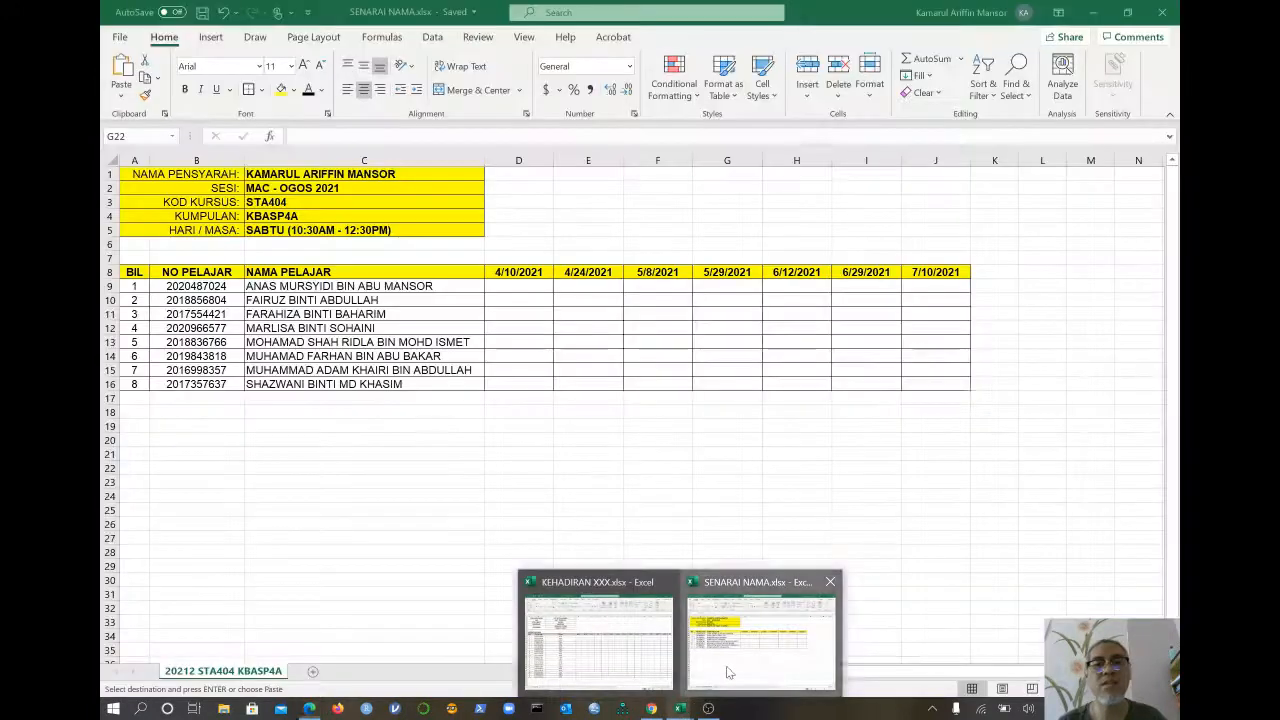
click(735, 665)
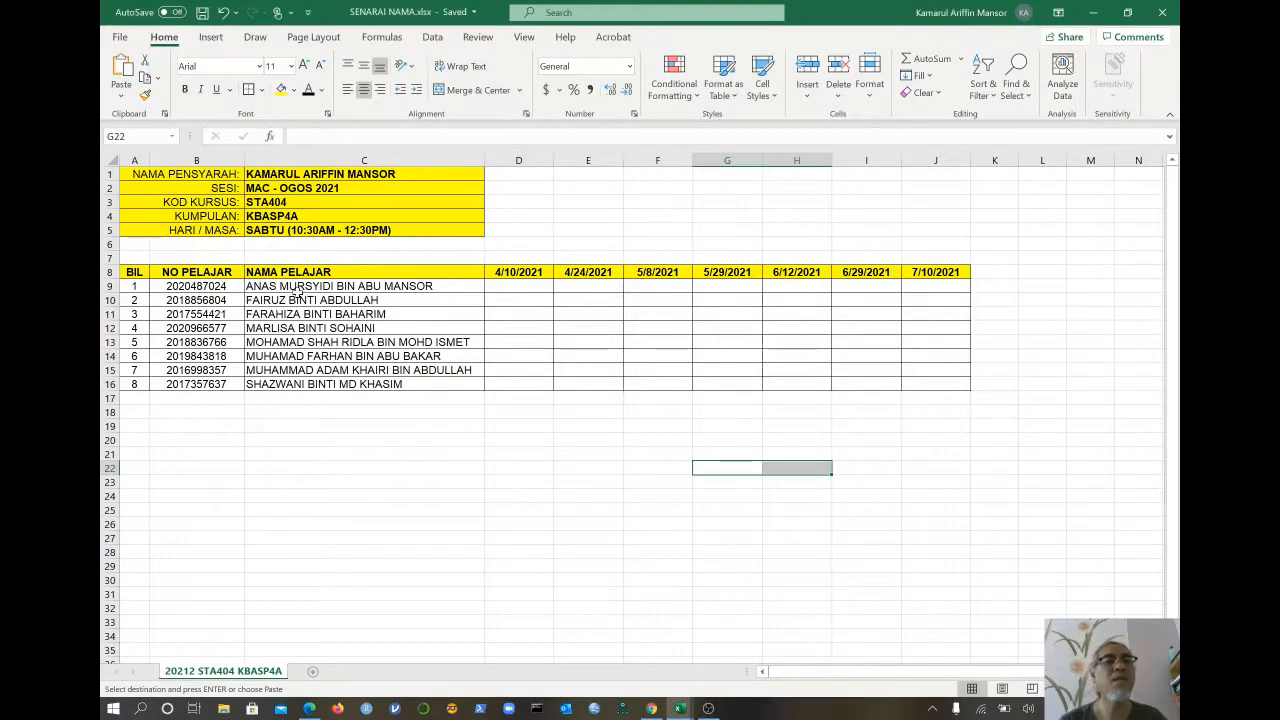
drag(309, 287, 302, 382)
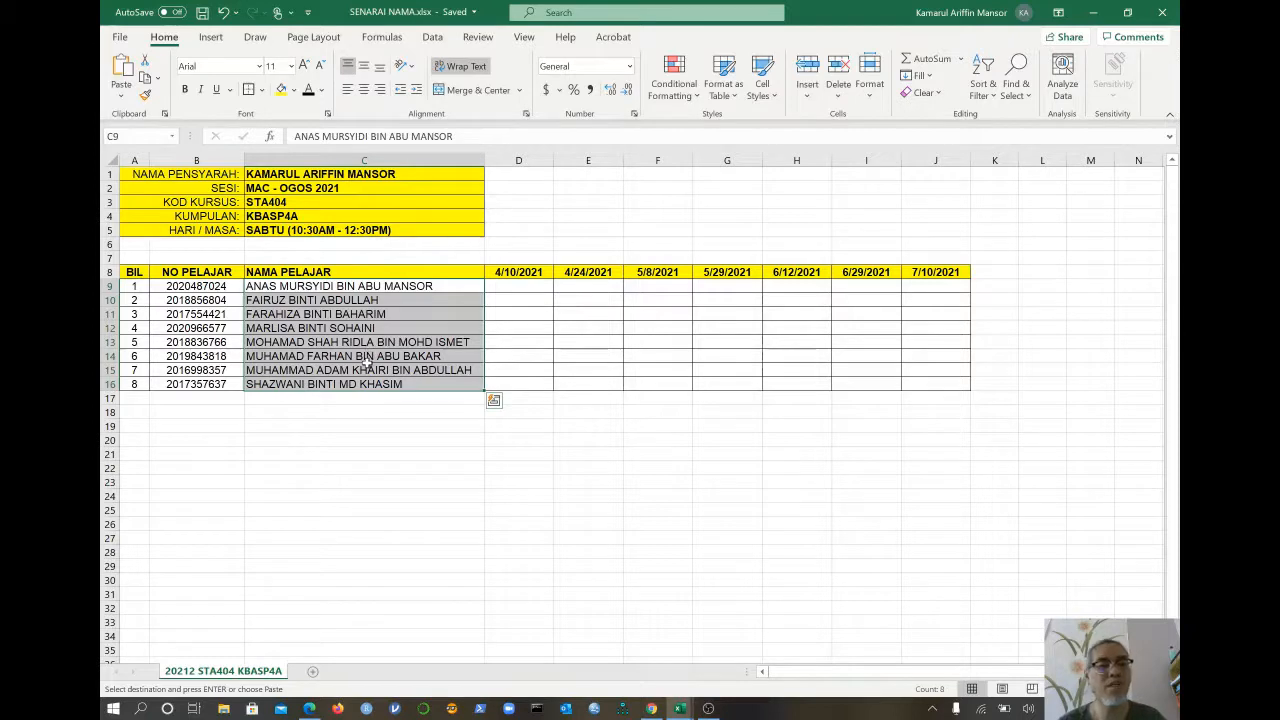
key(ctrl+c)
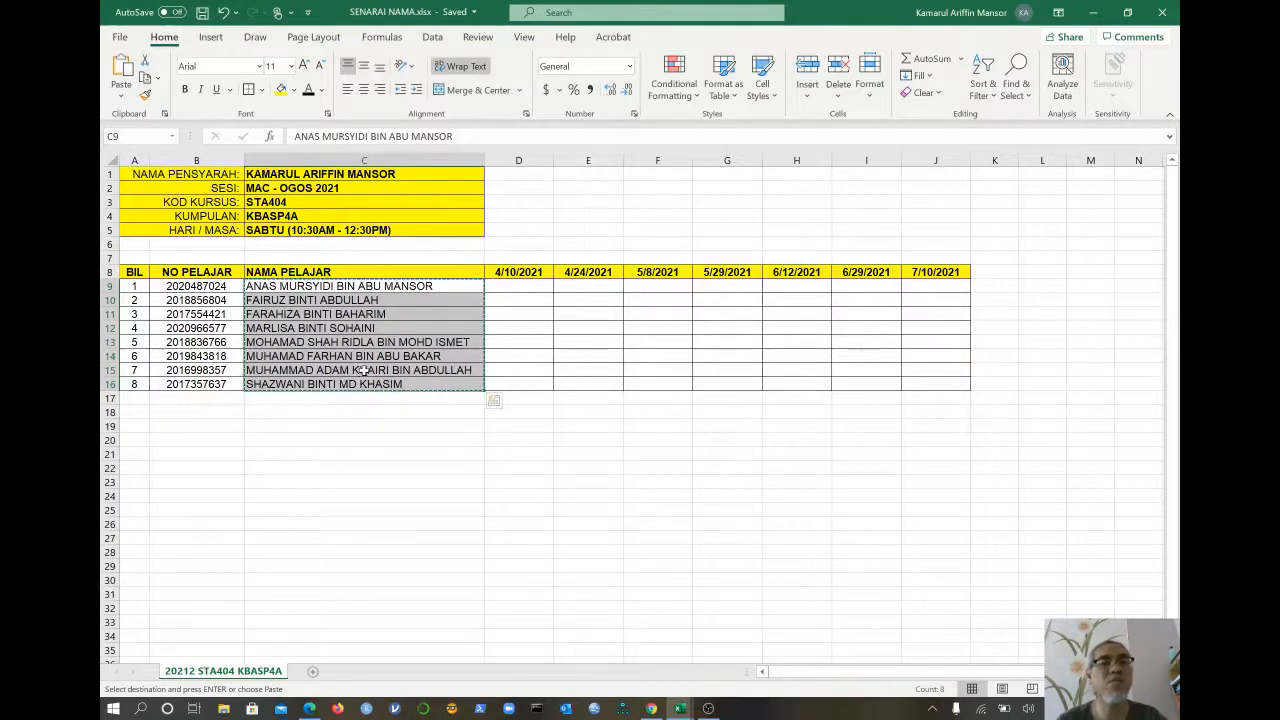
click(311, 709)
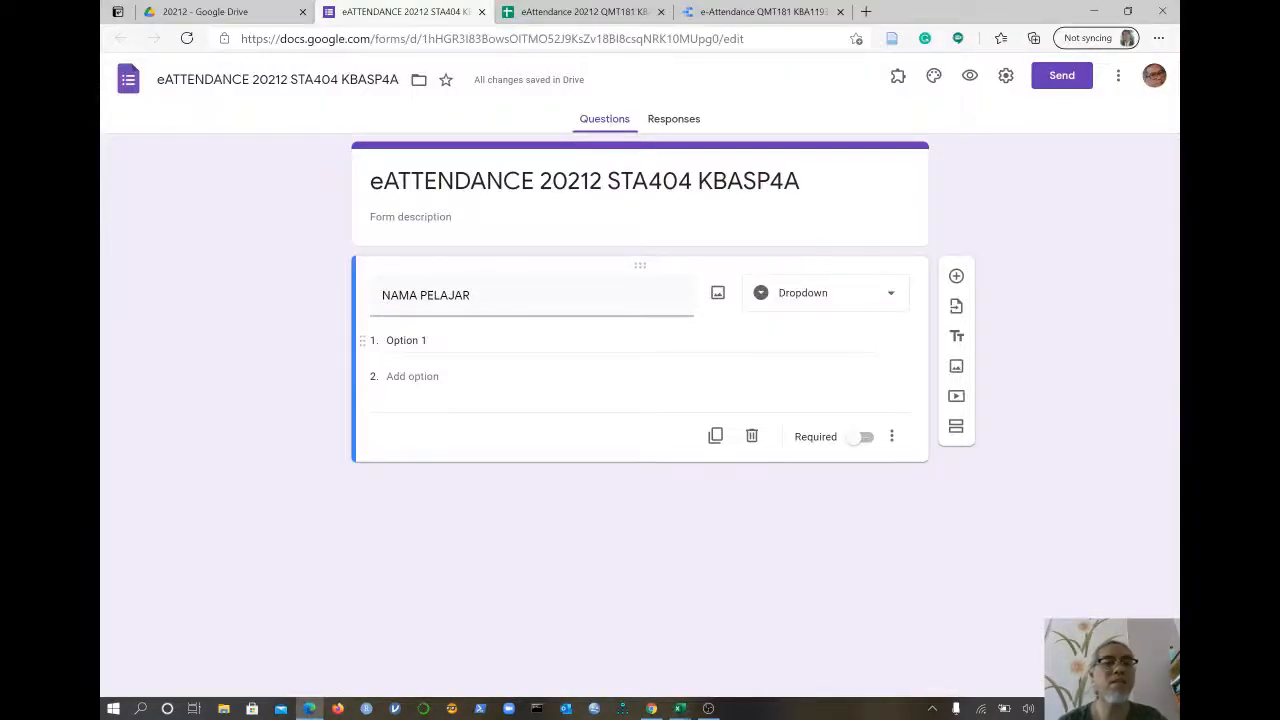
- Paste the eight student names as NAMA PELAJAR dropdown options, then preview the form
click(406, 340)
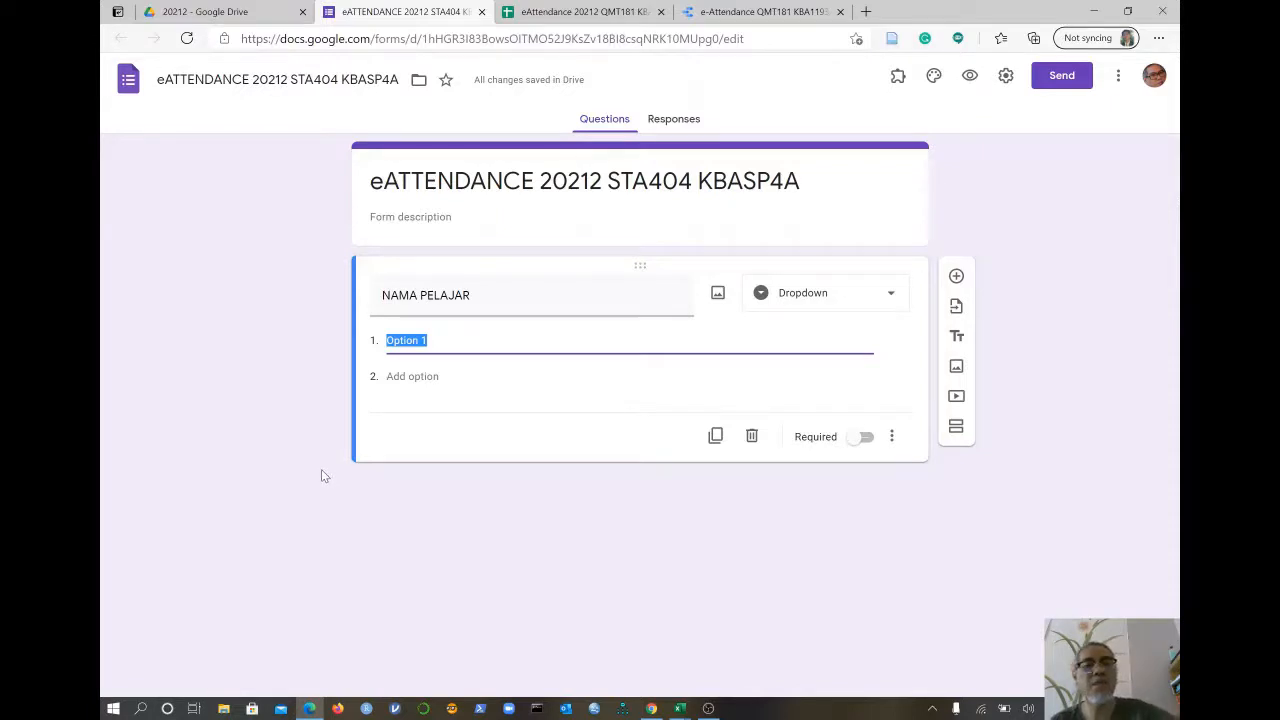
key(ctrl+v)
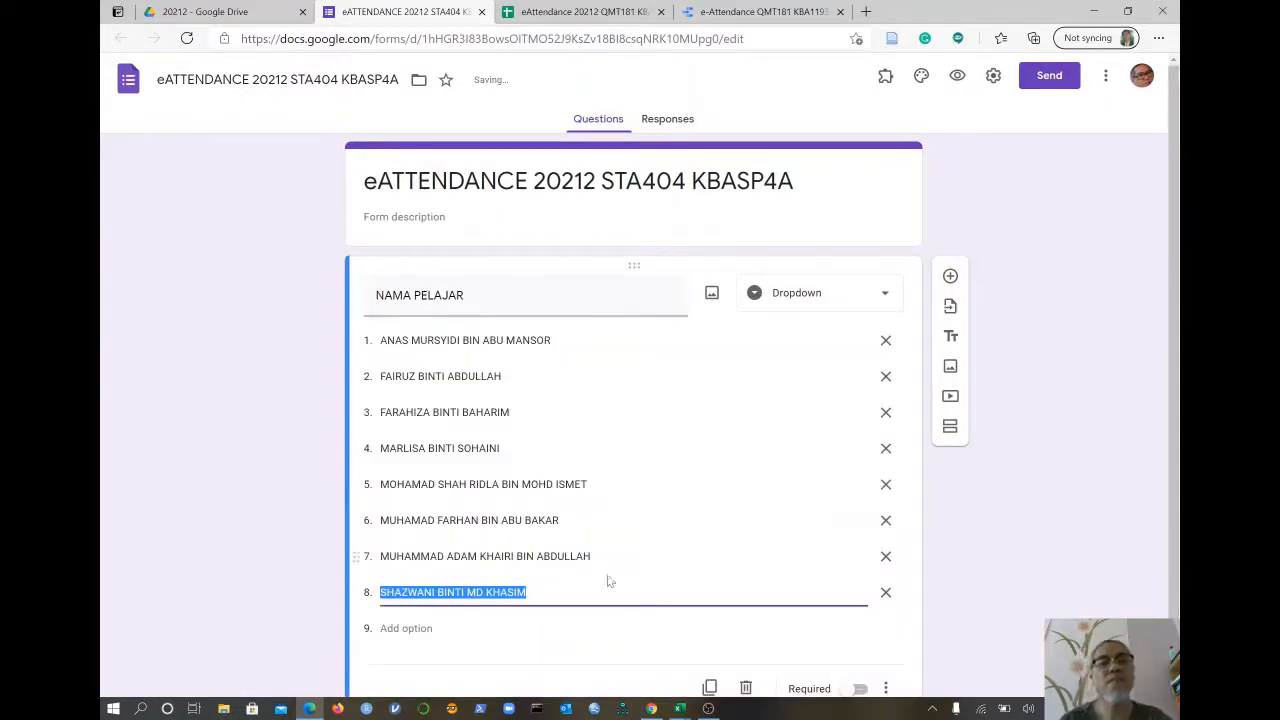
click(958, 550)
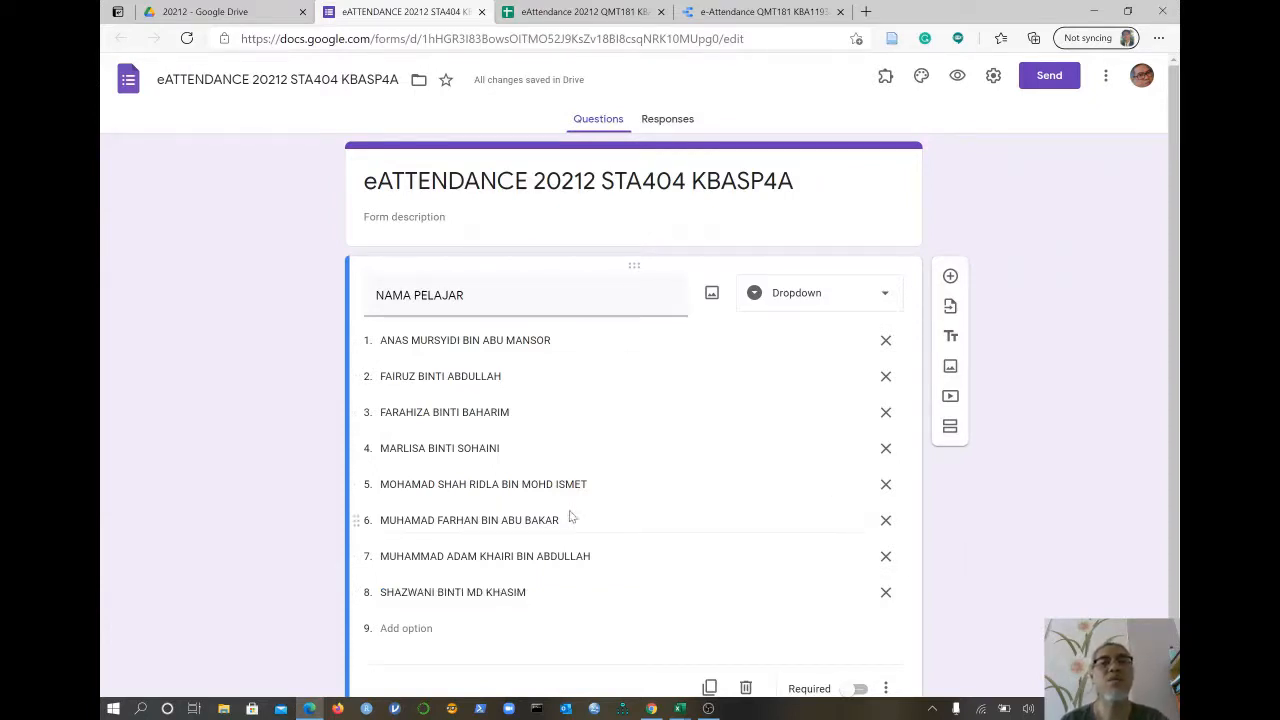
click(957, 78)
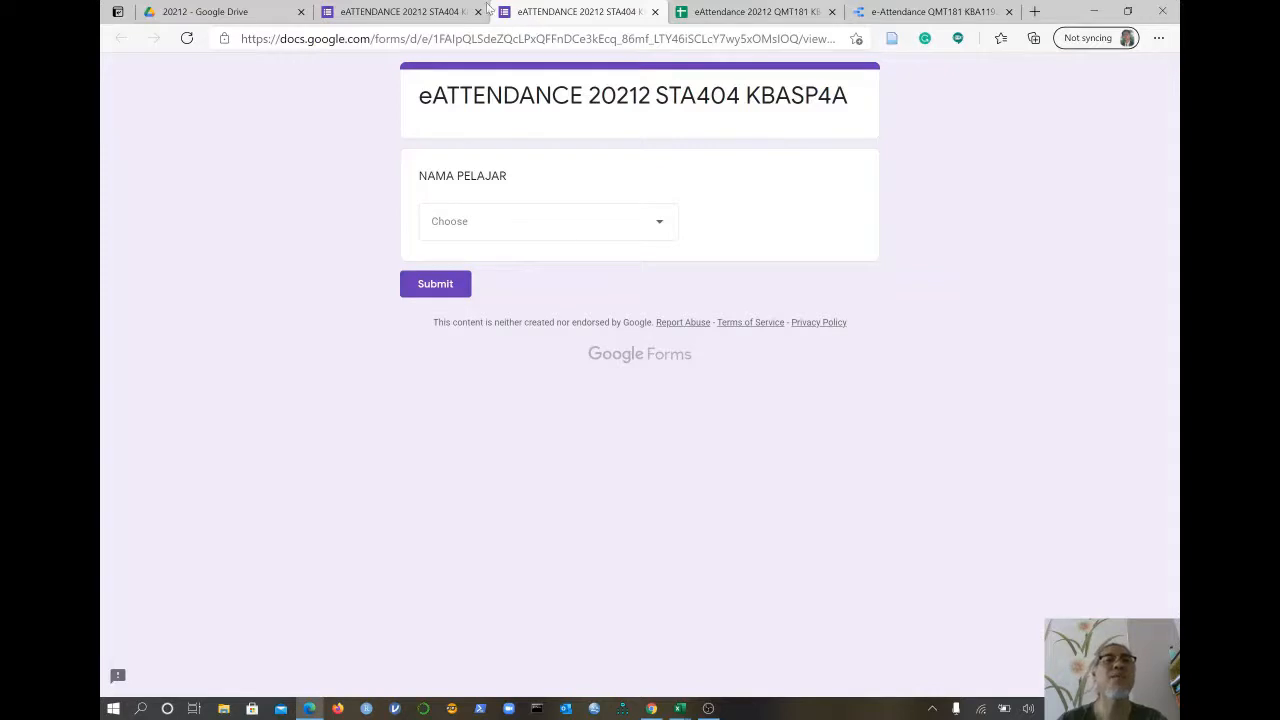
- Go back to the form editor and view its Responses page with 0 responses
click(380, 11)
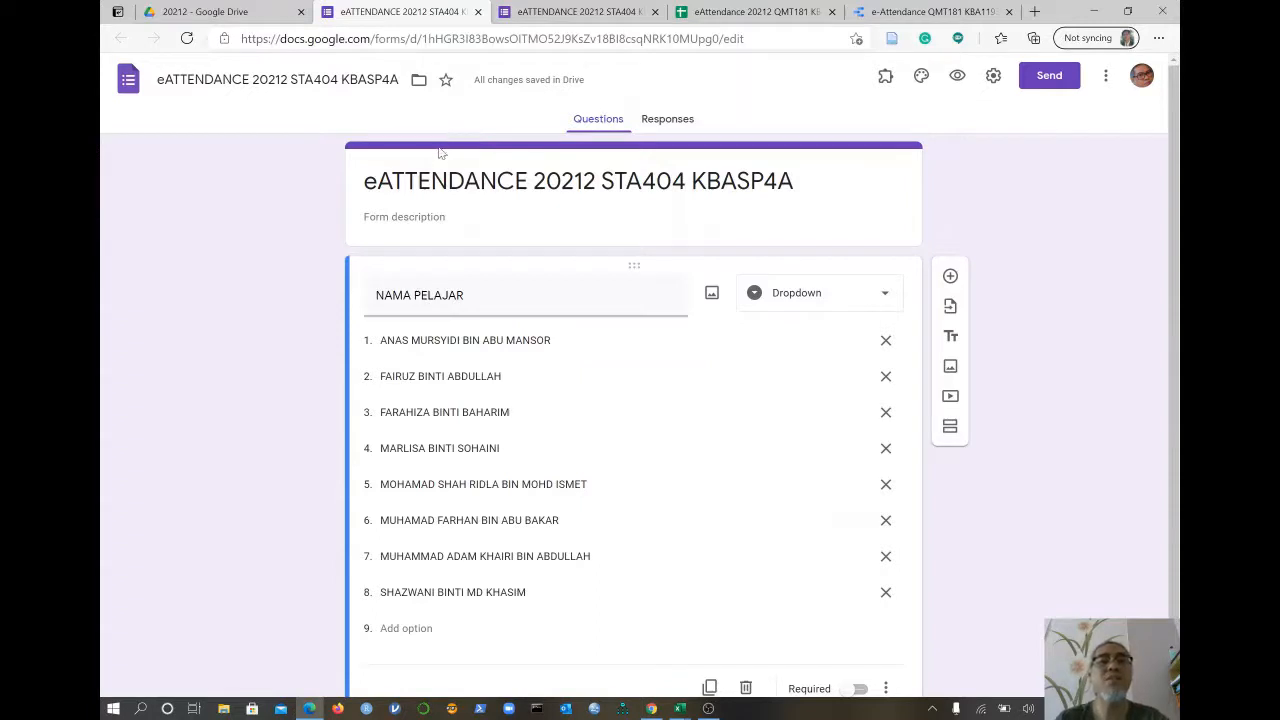
click(668, 120)
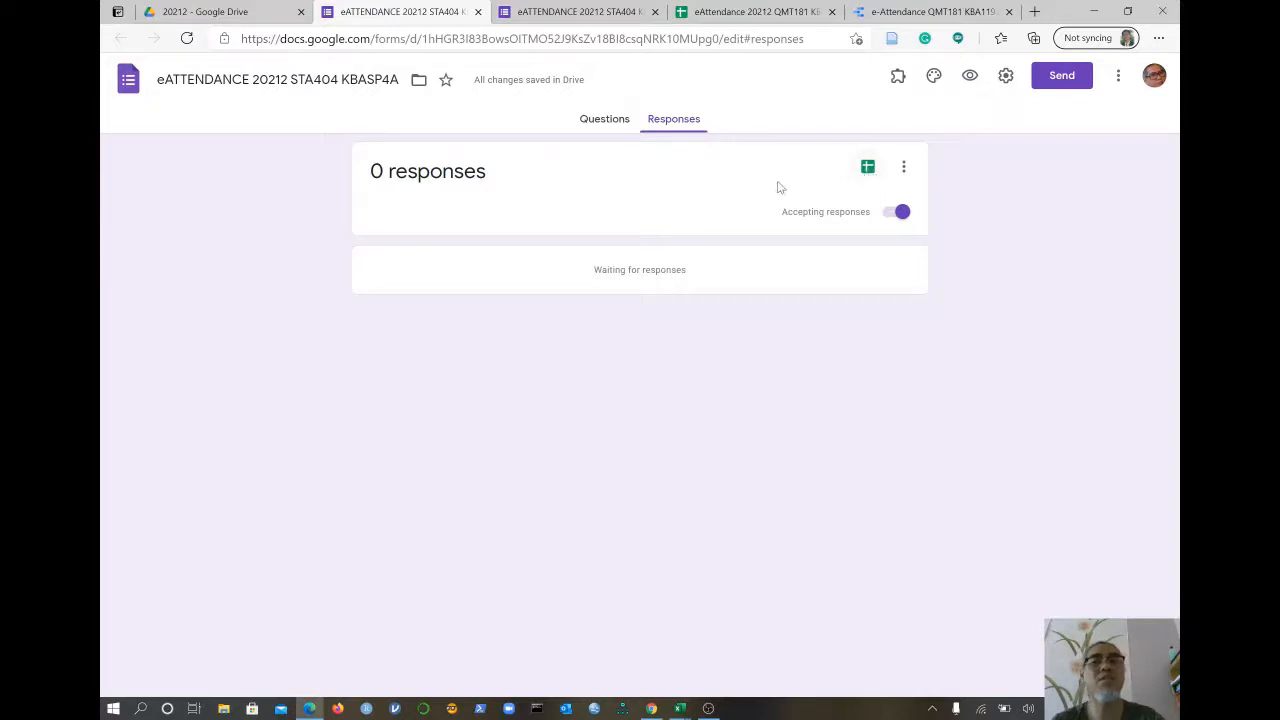
- Link the form's responses to a new spreadsheet, eATTENDANCE 20212 STA404 KBASP4A (Responses)
click(869, 172)
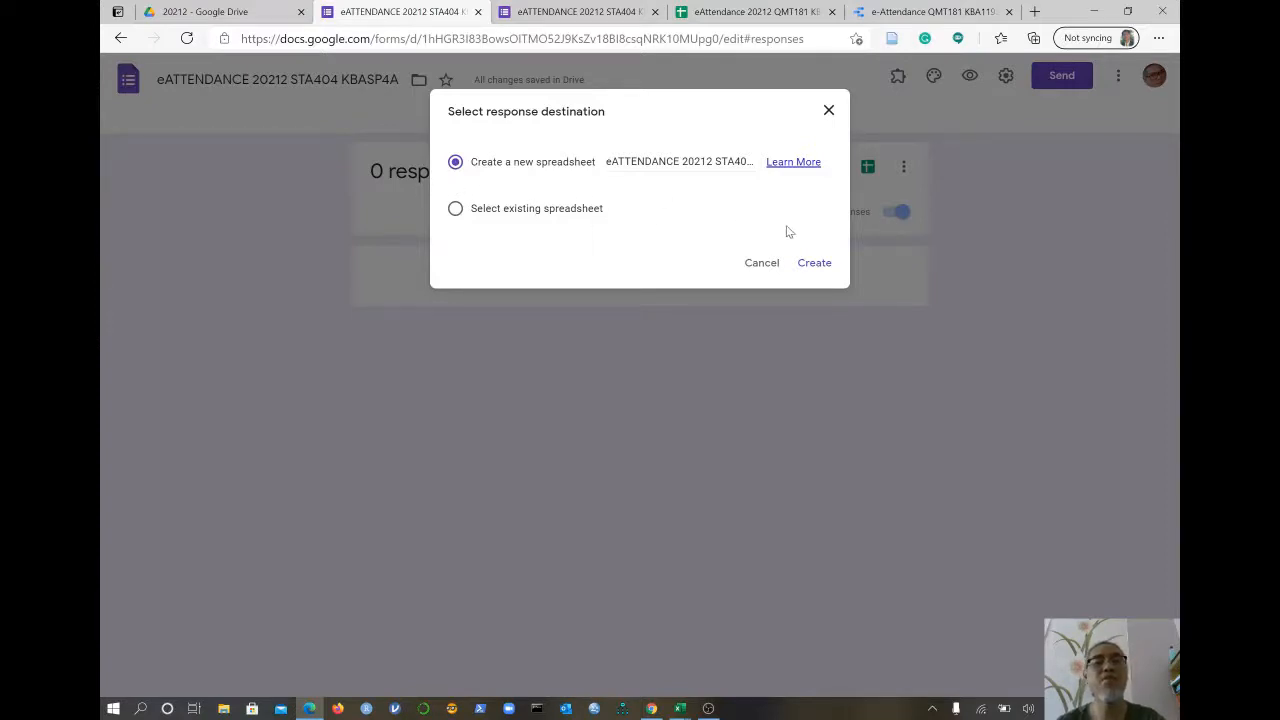
click(814, 264)
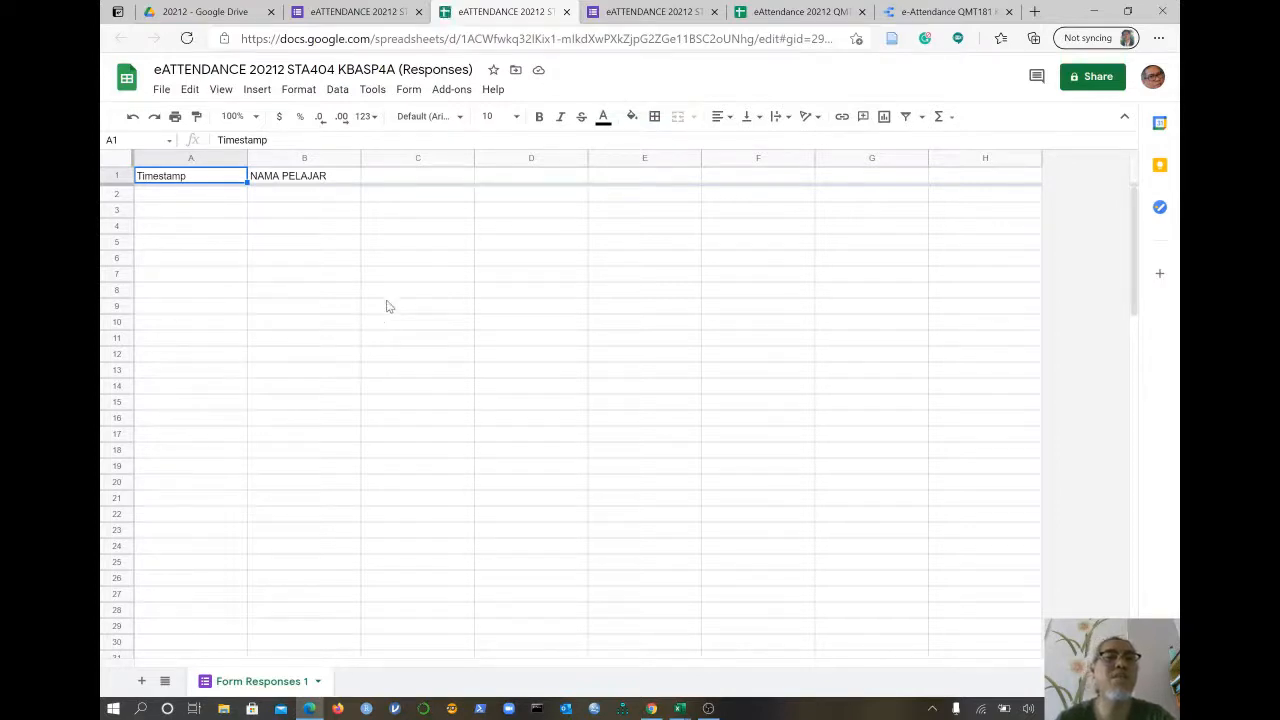
- Submit a test response for the first student in the name list and check the sheet
click(649, 14)
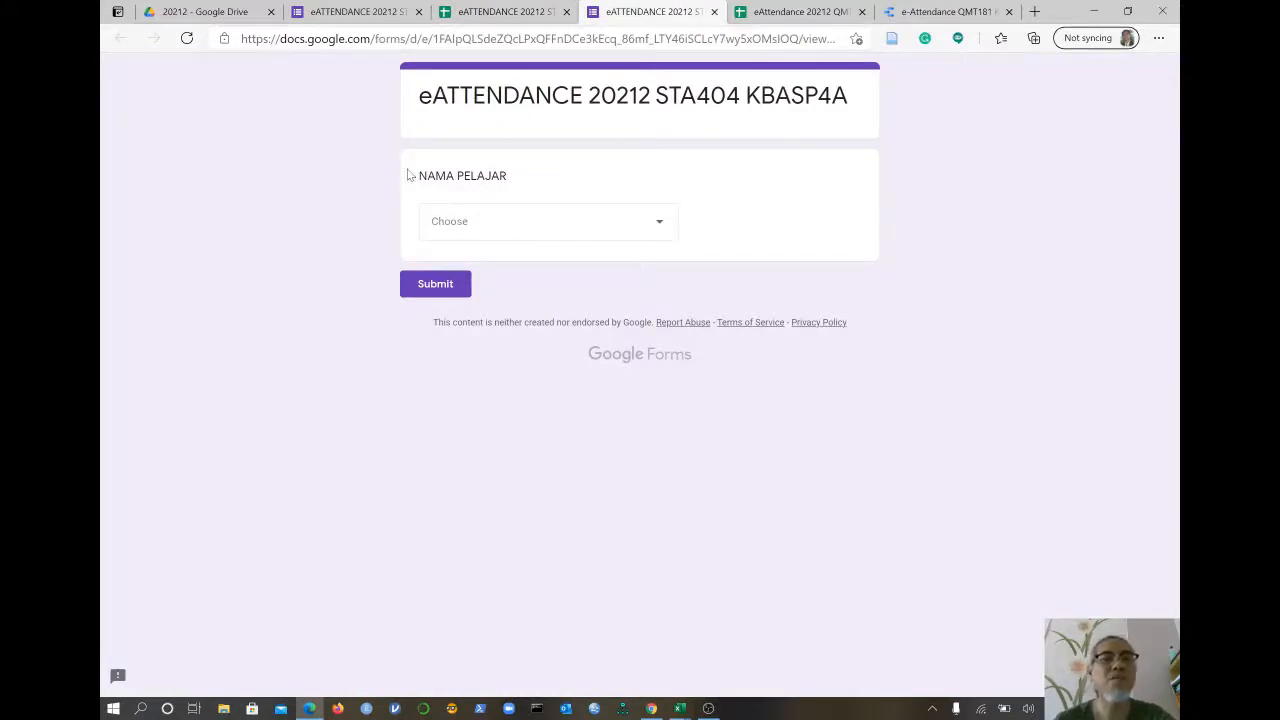
click(651, 229)
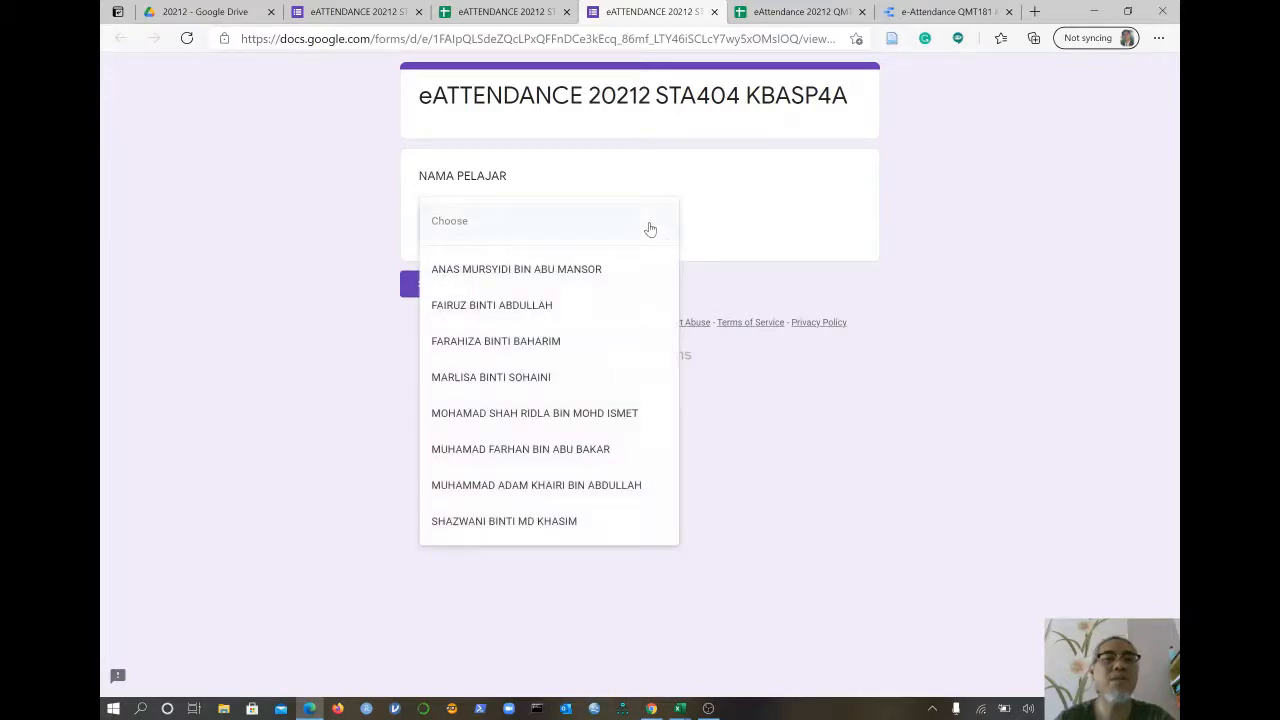
click(478, 274)
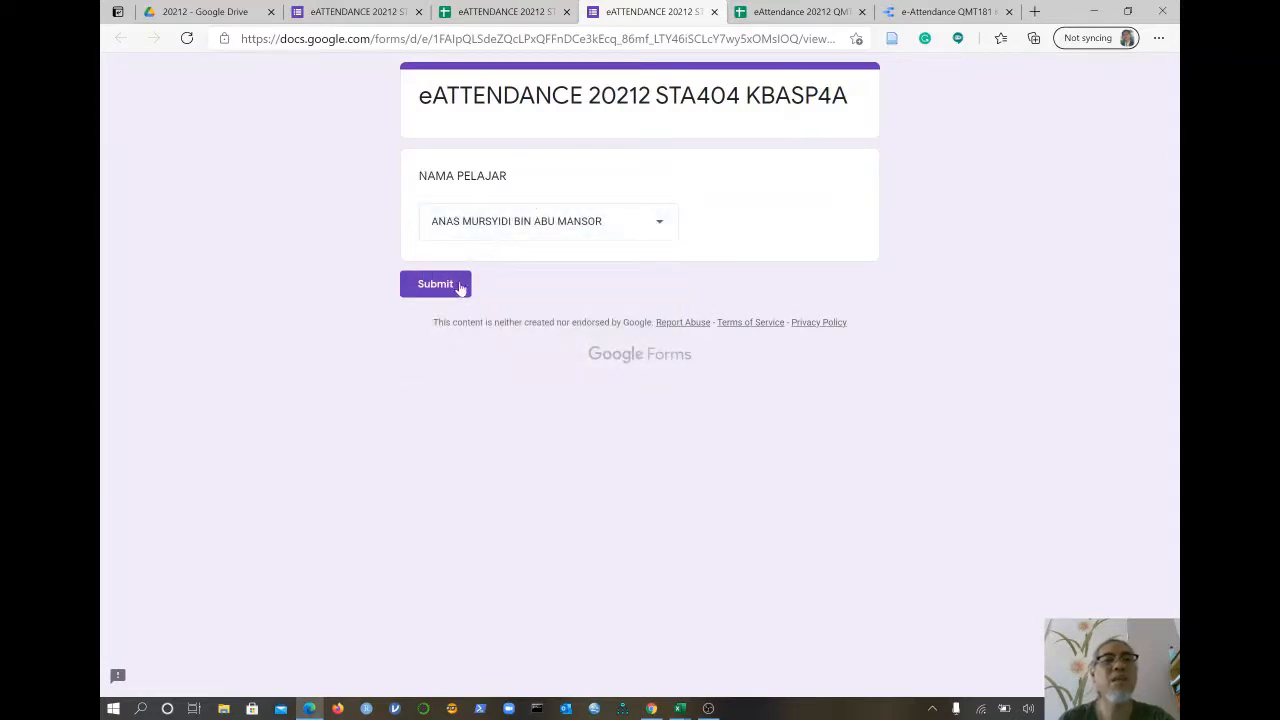
click(435, 285)
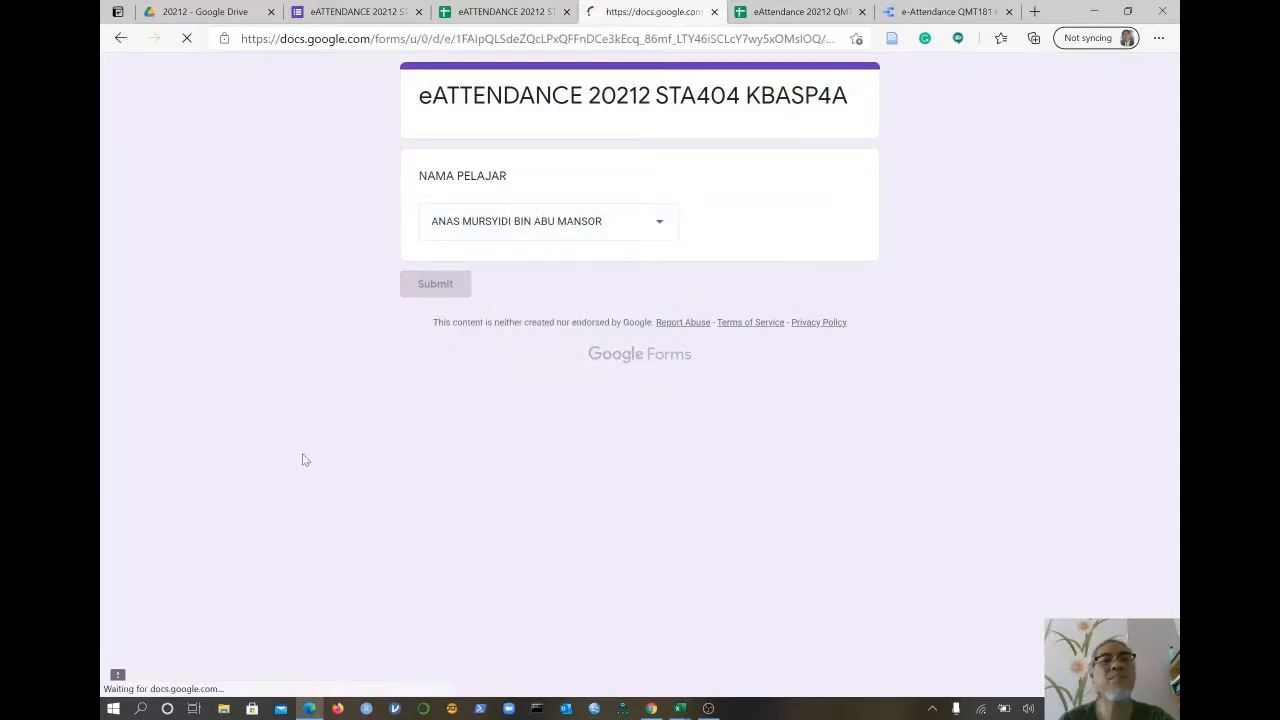
click(491, 13)
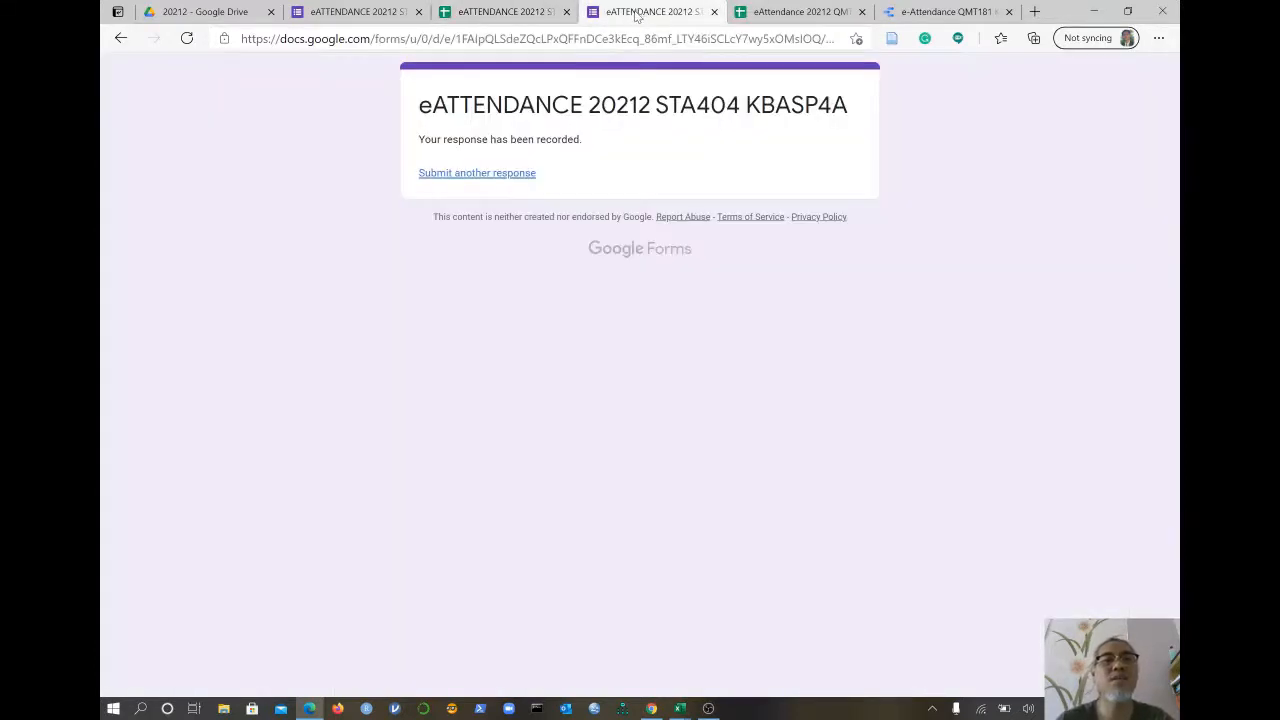
- Submit a second test response for the fifth student and confirm its row appears
click(637, 12)
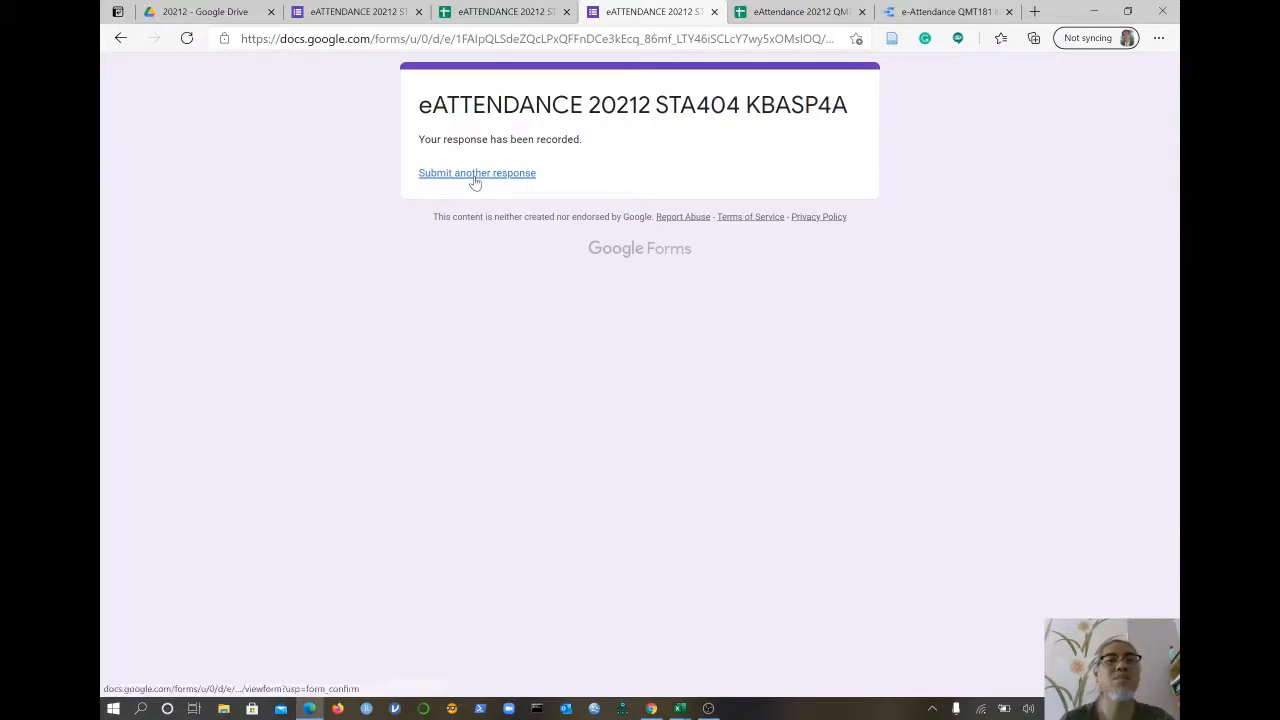
click(477, 174)
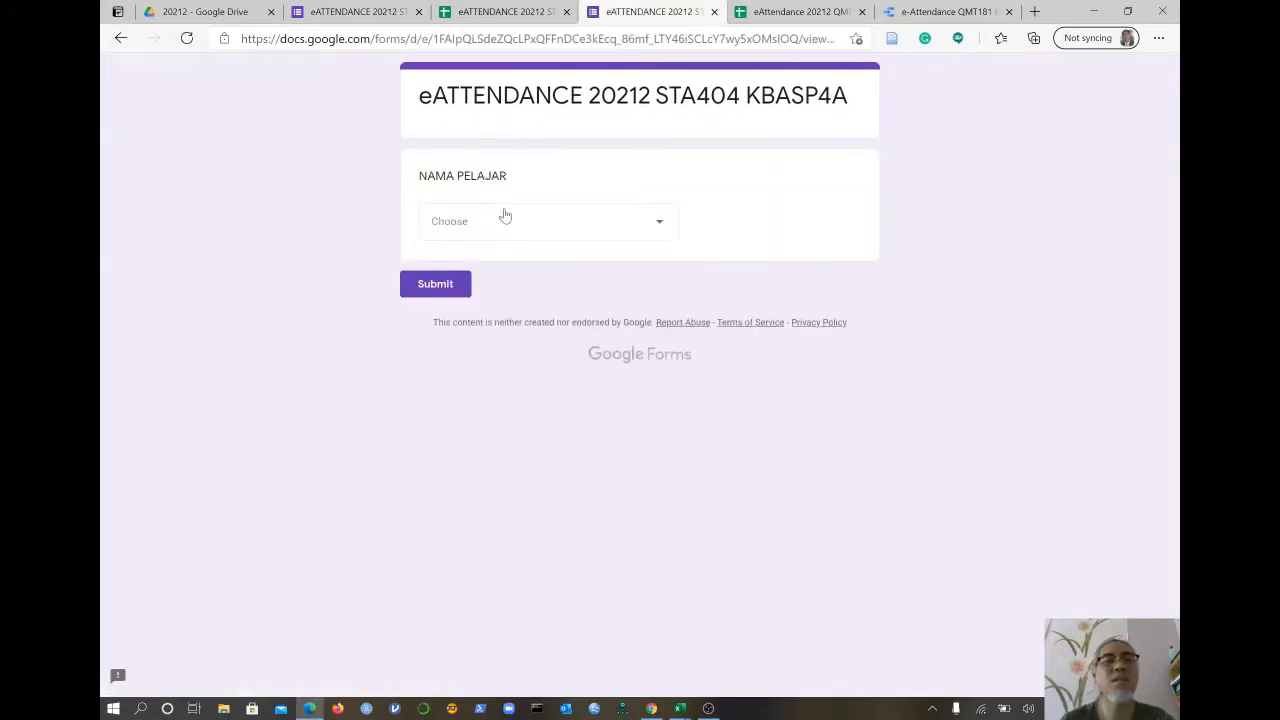
click(596, 238)
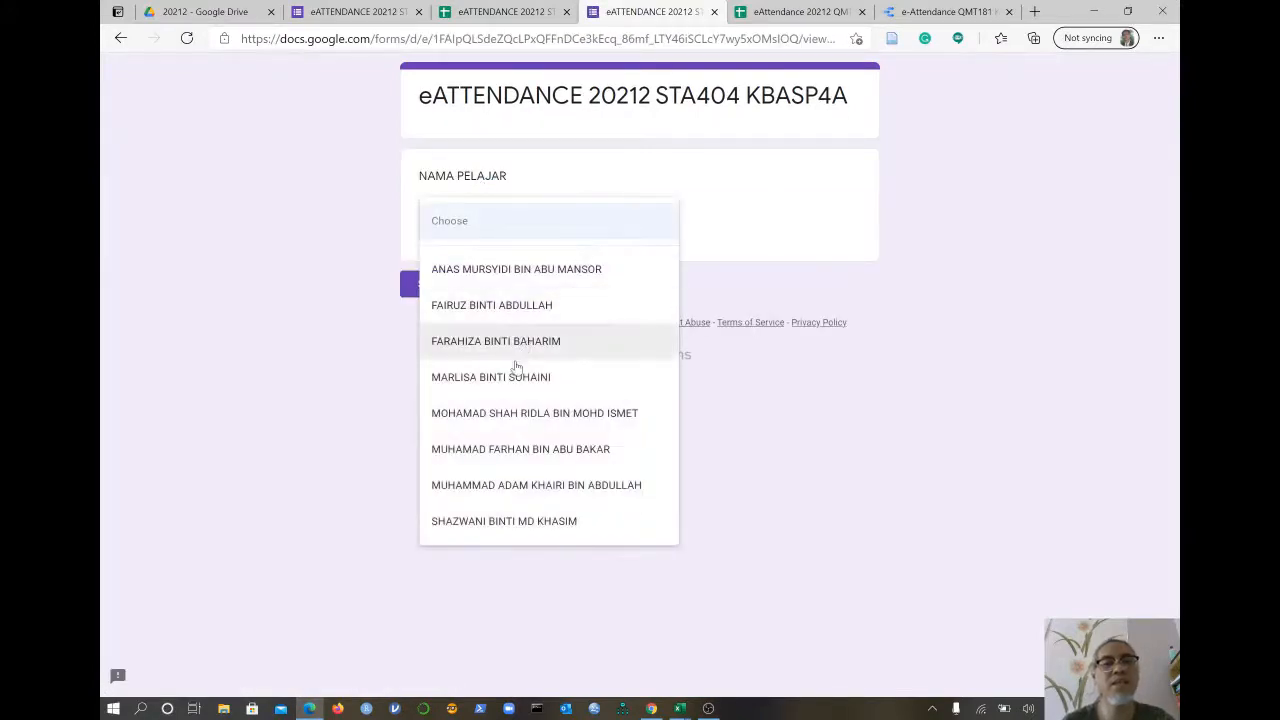
click(531, 416)
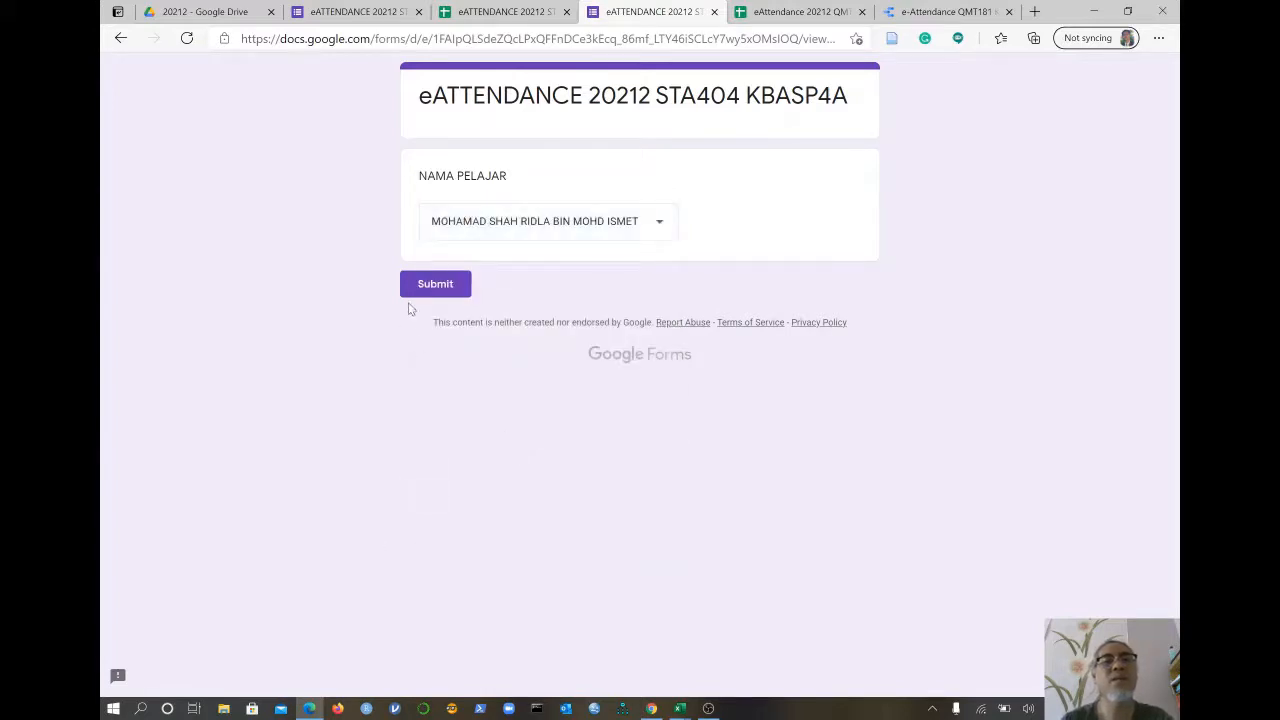
click(432, 289)
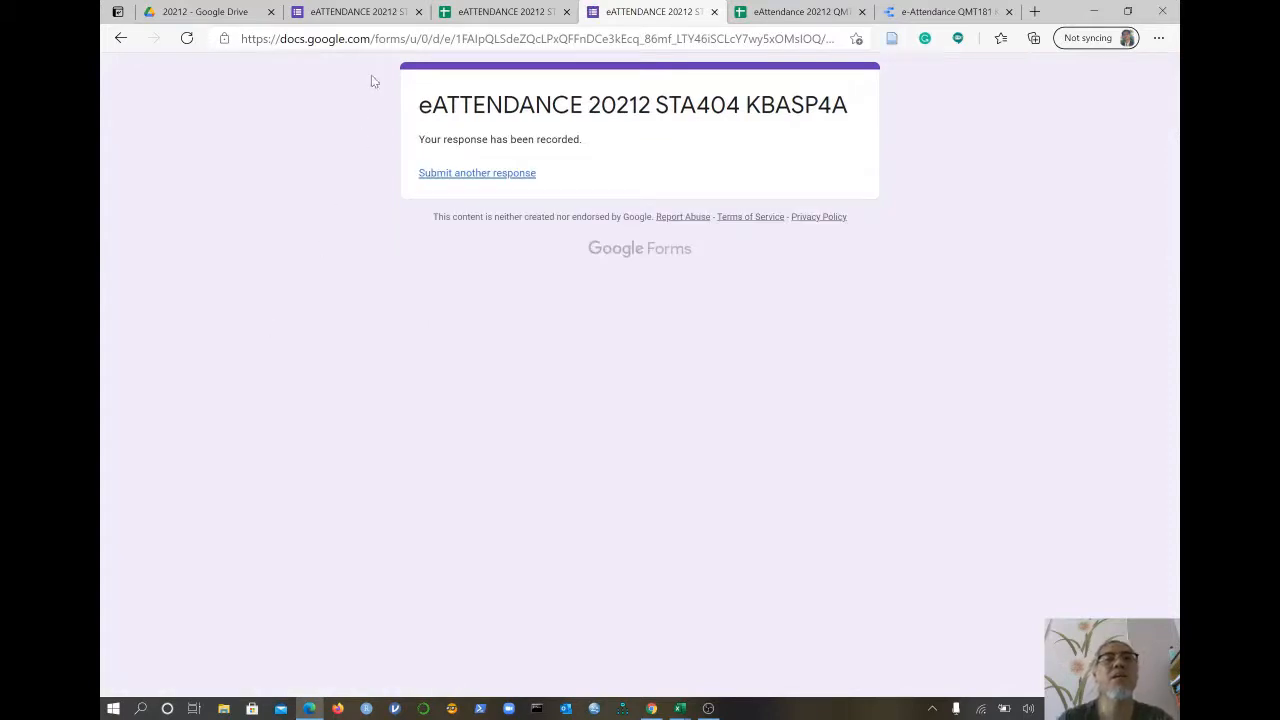
click(487, 14)
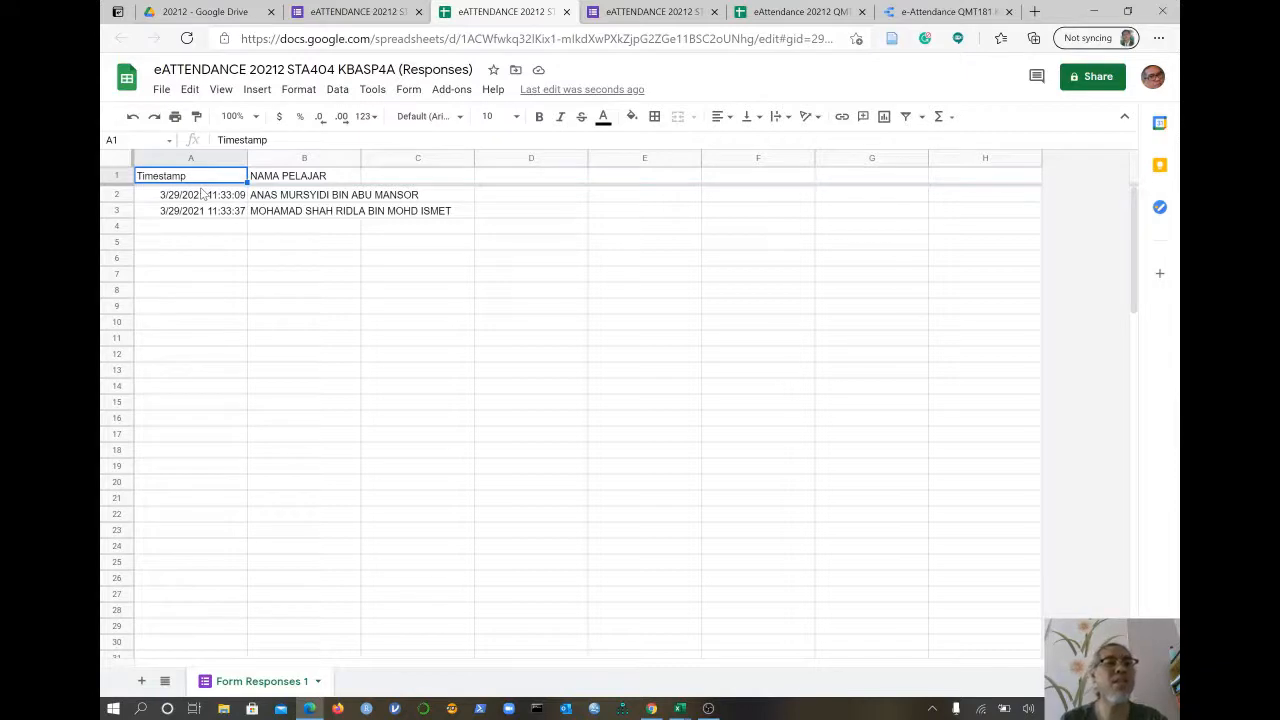
- Widen column B so the full NAMA PELAJAR student names fit
click(355, 158)
click(383, 160)
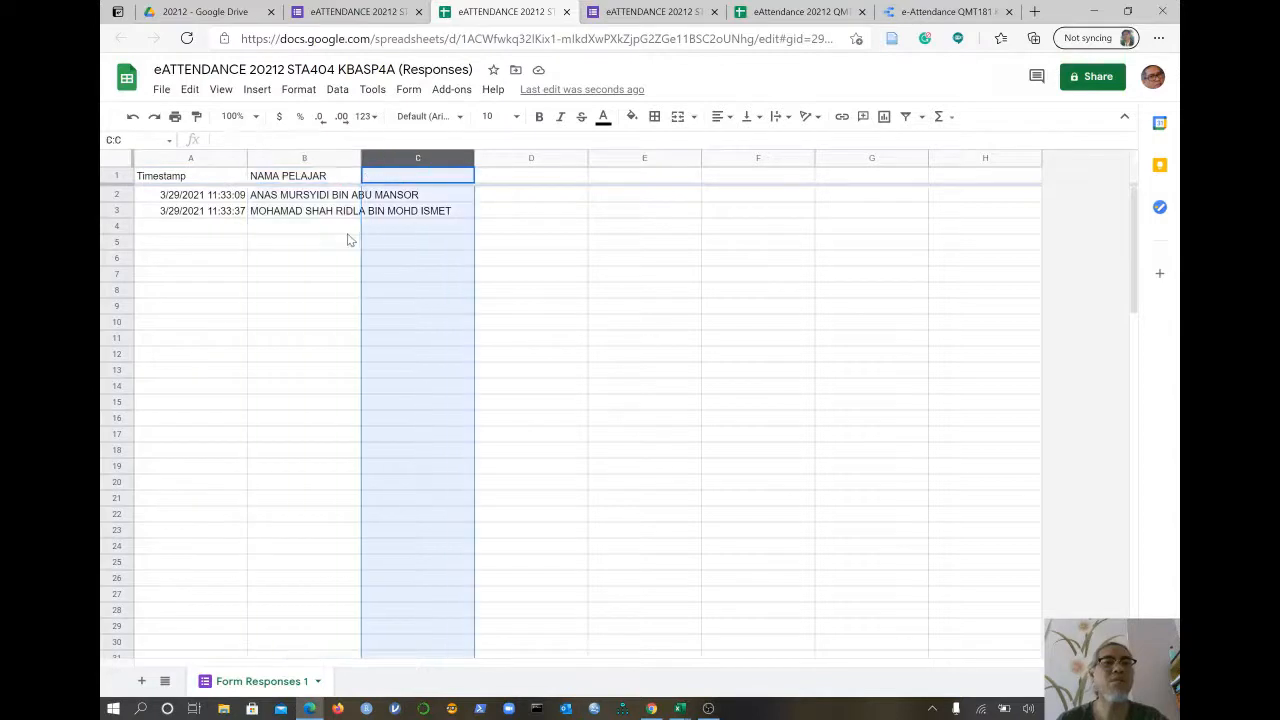
click(345, 240)
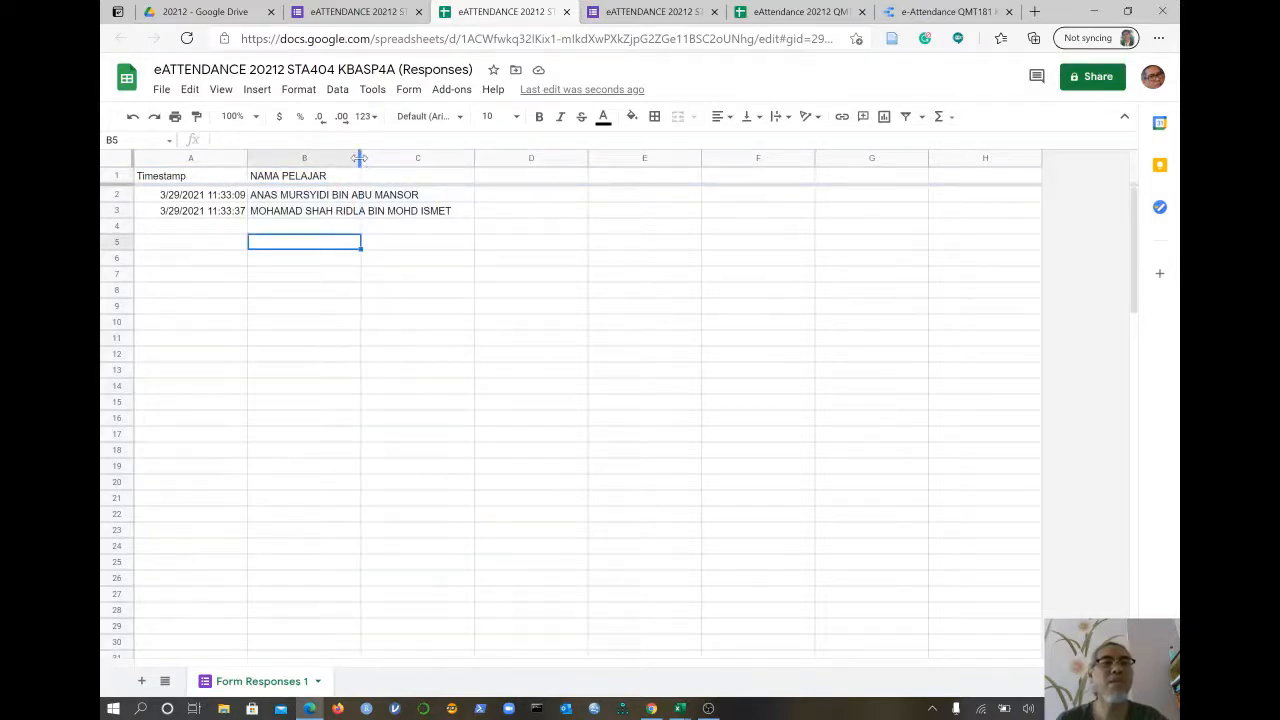
drag(363, 158, 477, 158)
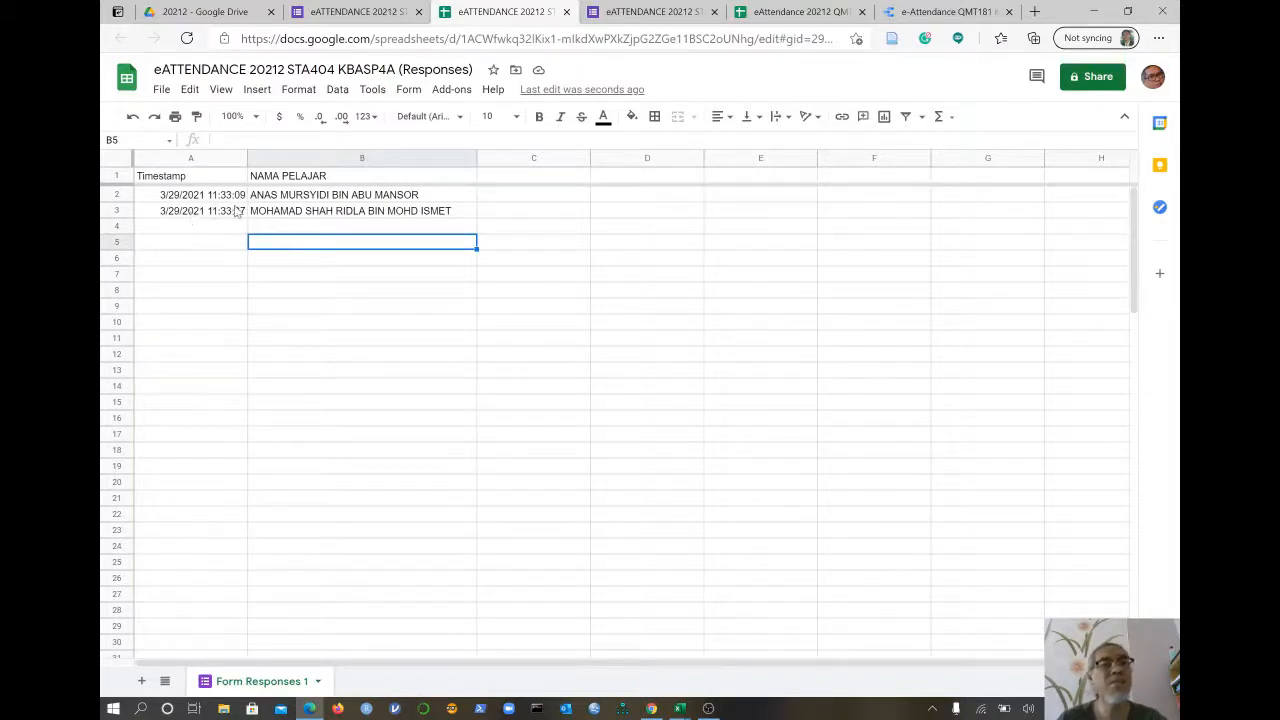
click(538, 177)
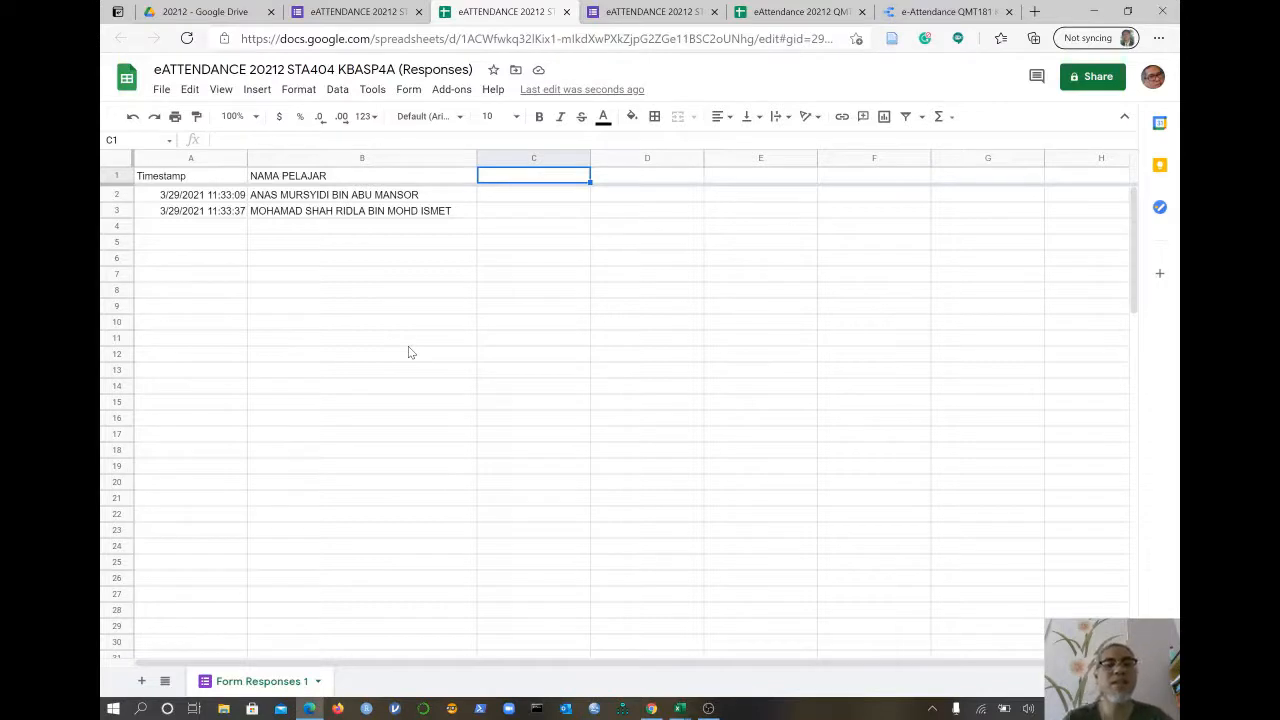
- Head column C as TARIKH and begin a =SPLIT( formula on A2 in C2
text(TA)
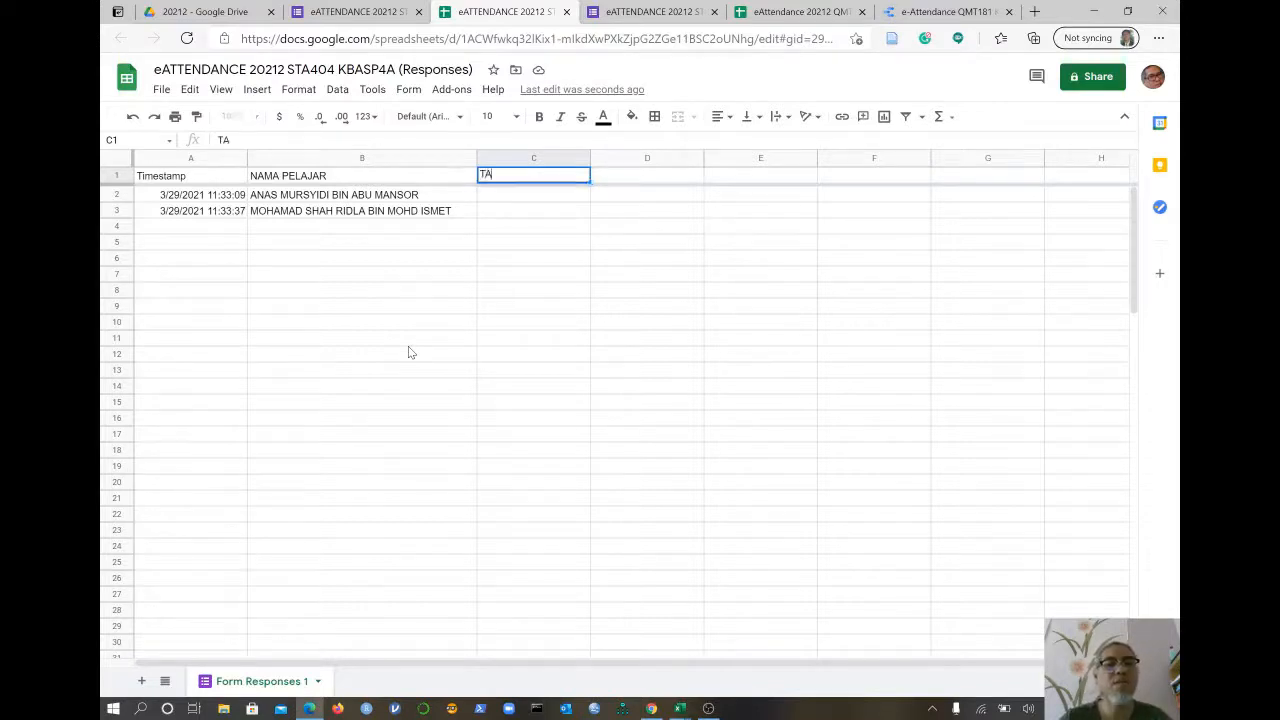
text(RIKH)
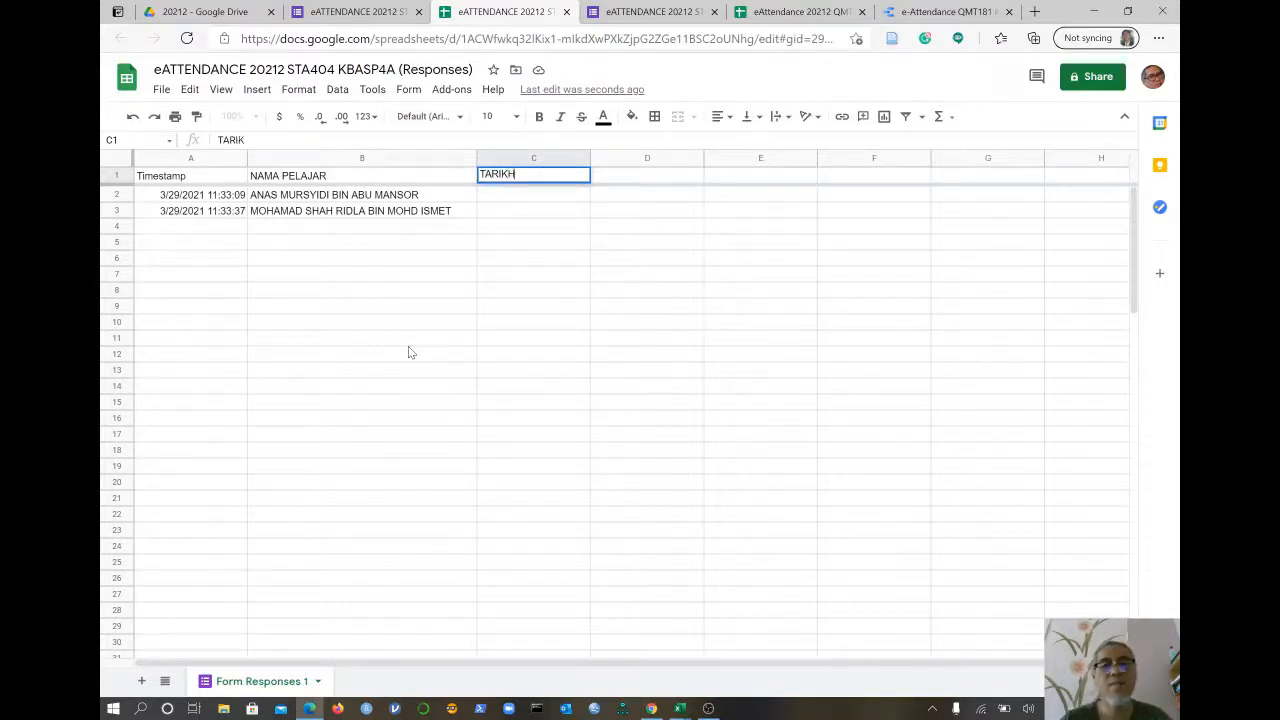
key(Return)
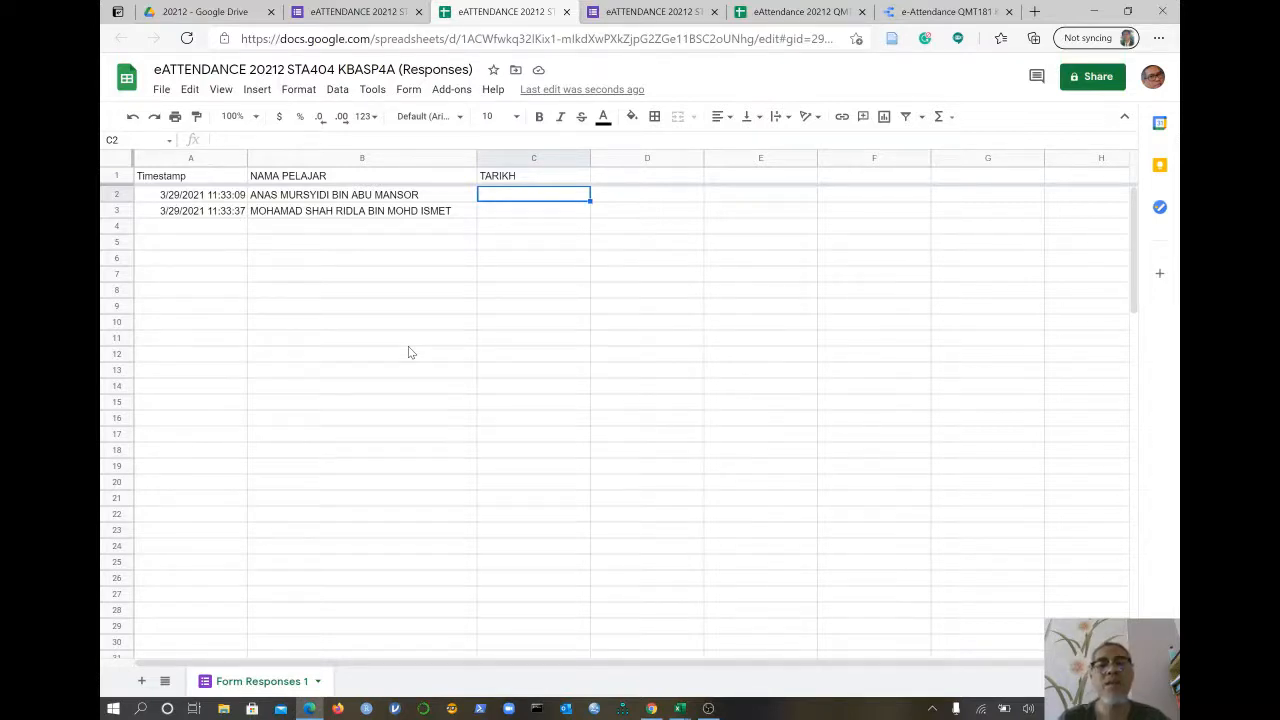
text(=)
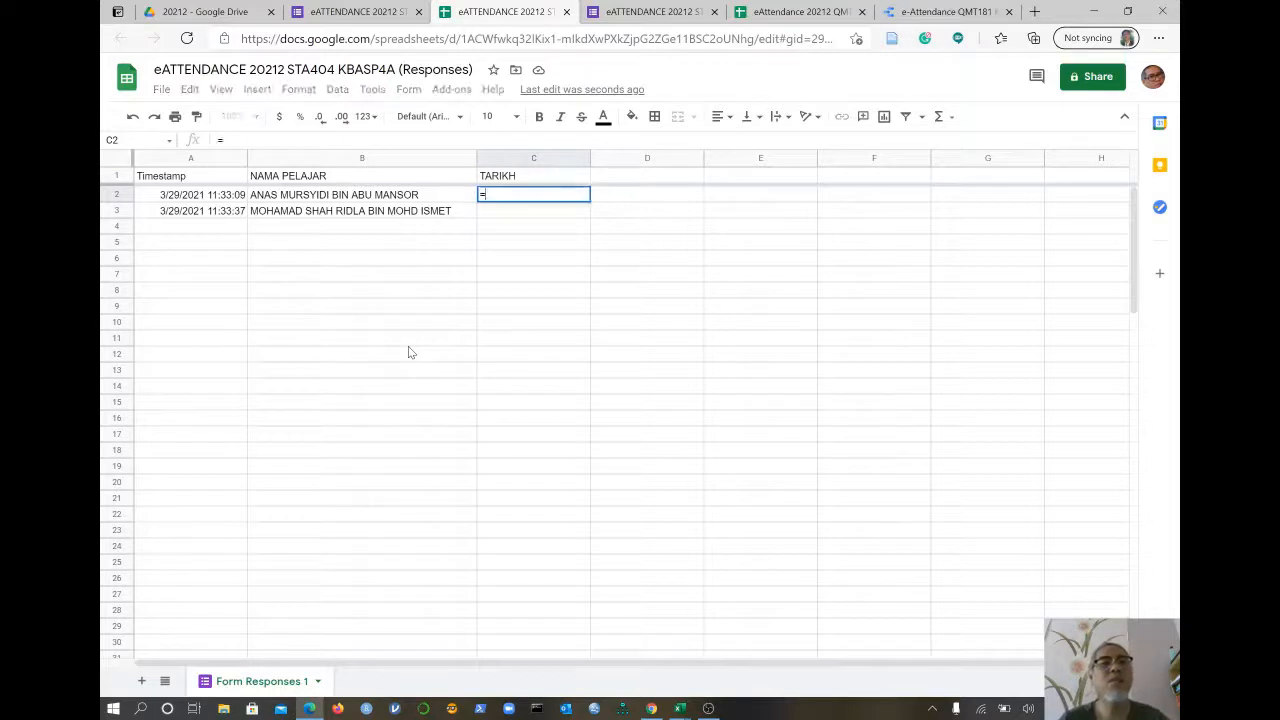
text(SPLIT)
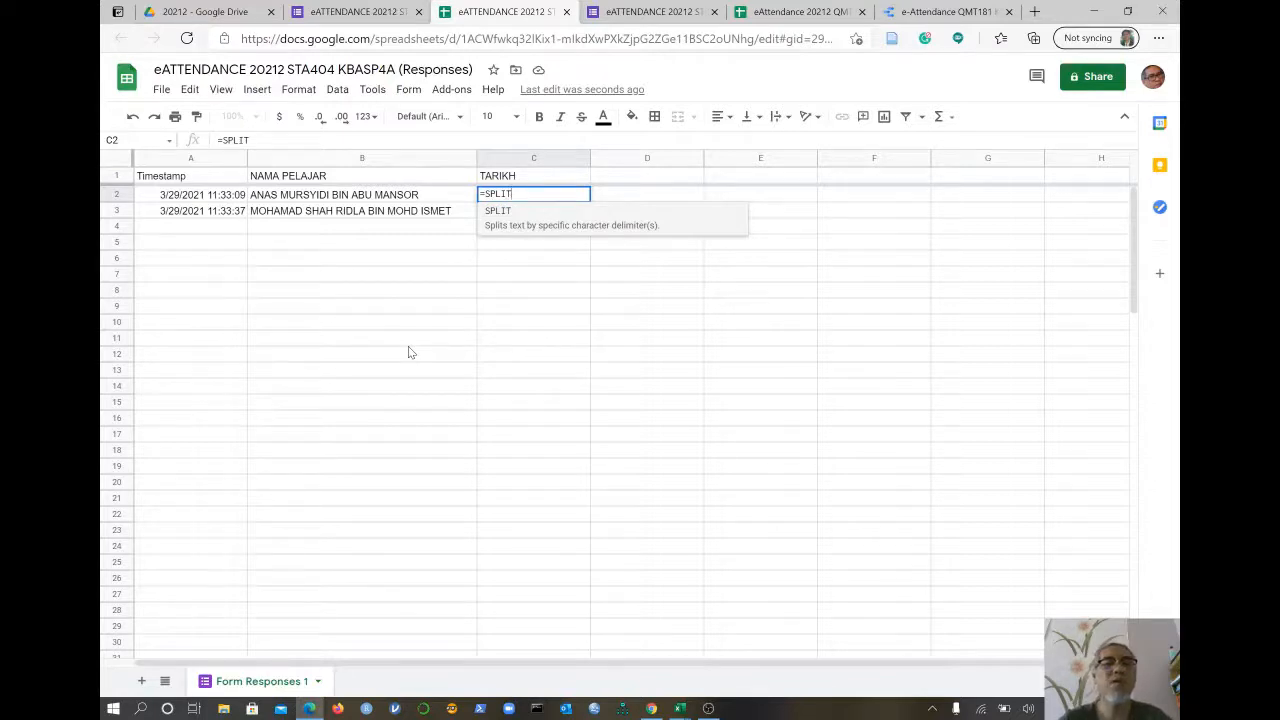
text(()
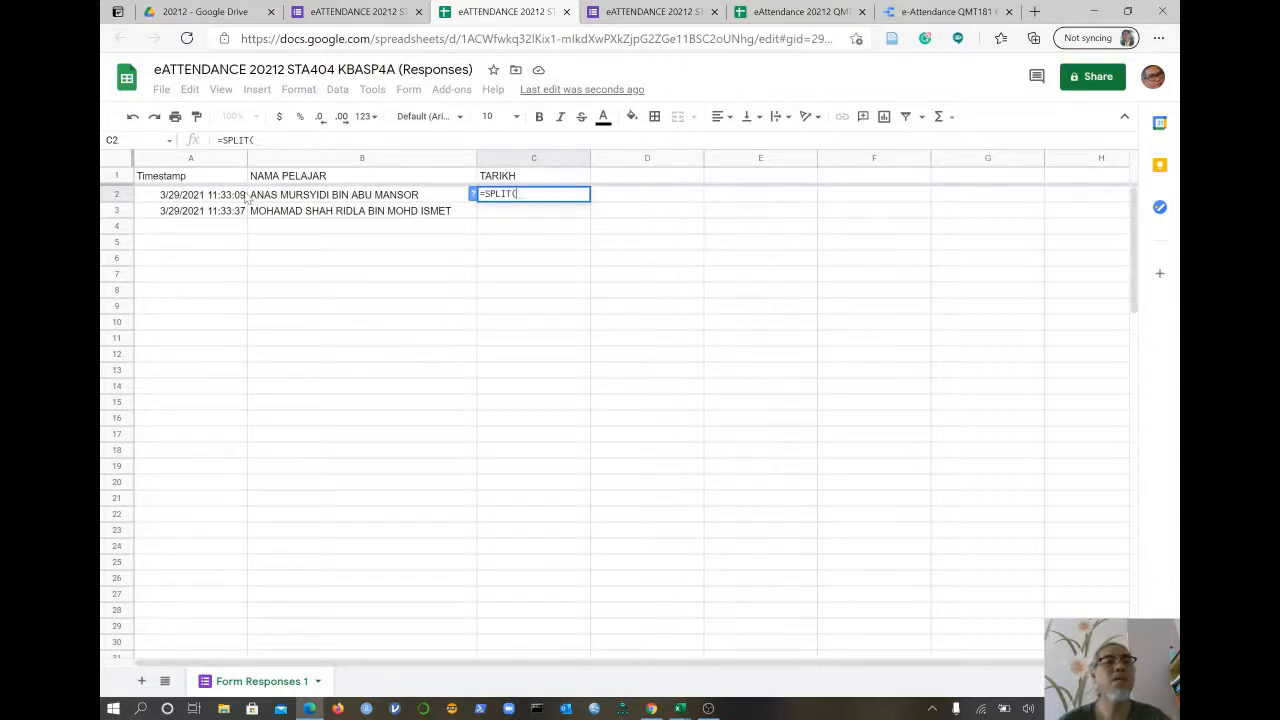
click(195, 196)
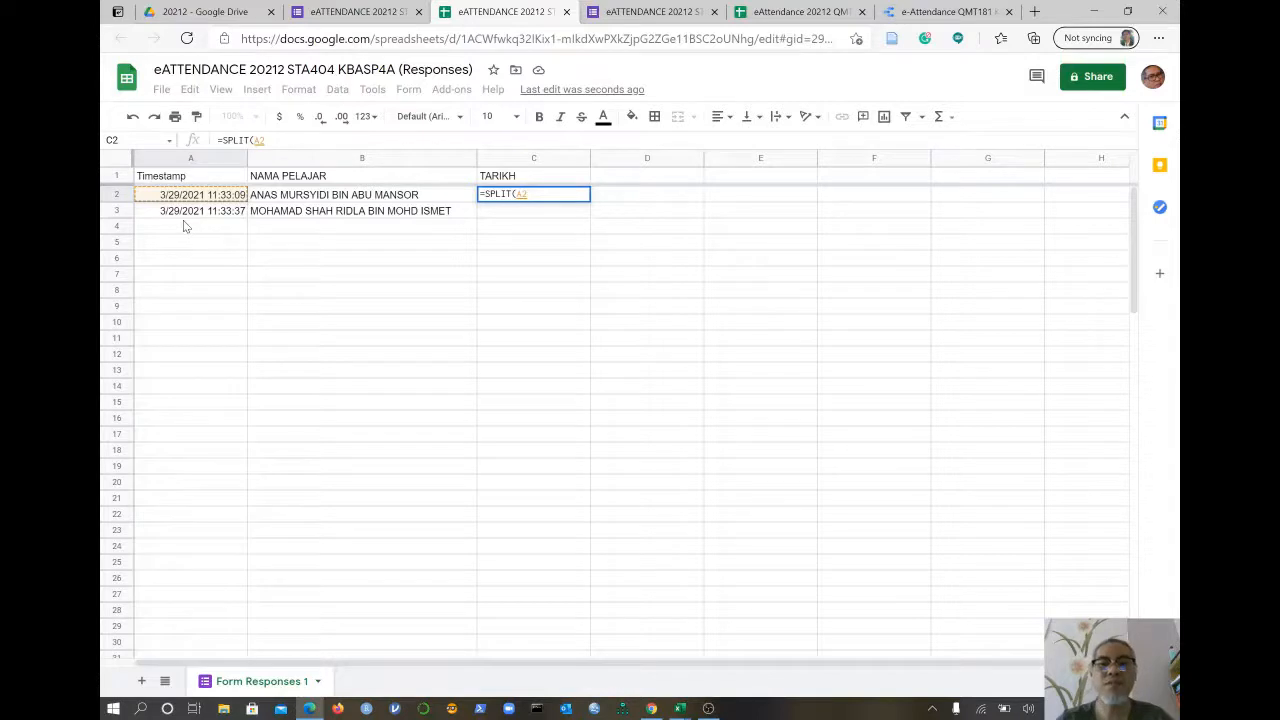
- Complete C2 as =ArrayFormula(SPLIT(A2:A," ")) to split every timestamp at the space
text(:)
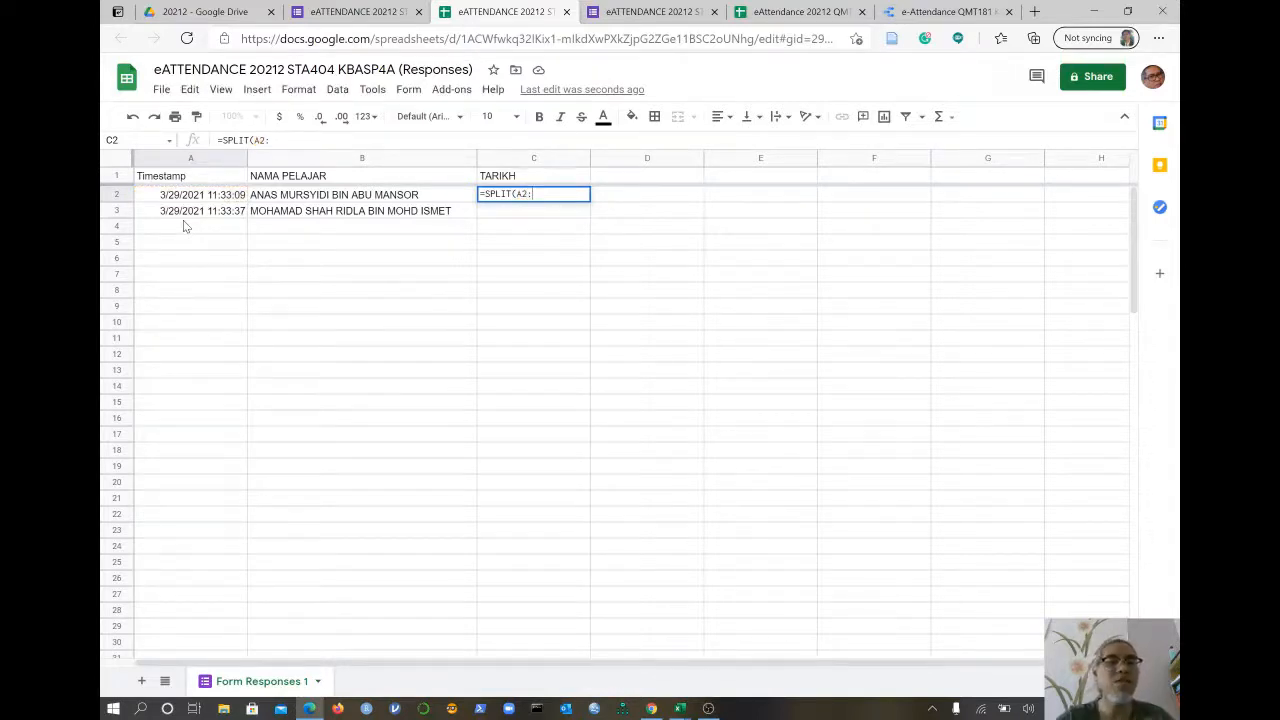
text(A)
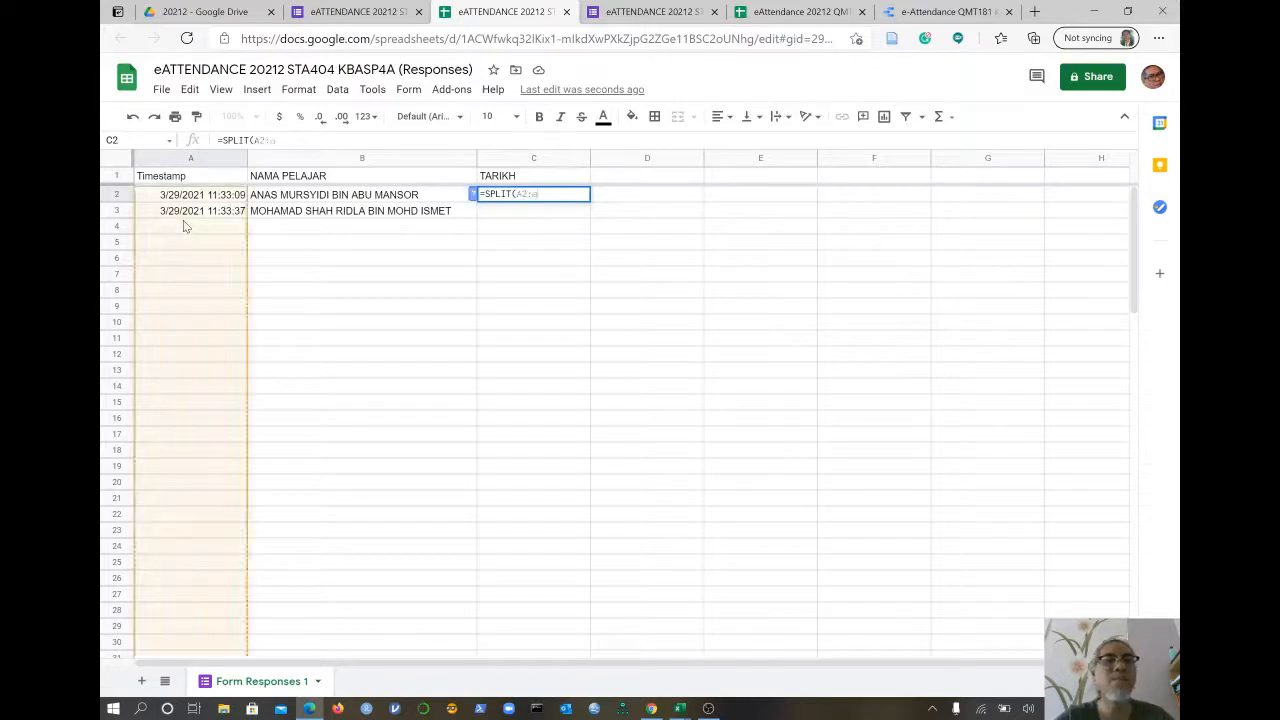
key(BackSpace)
text(A)
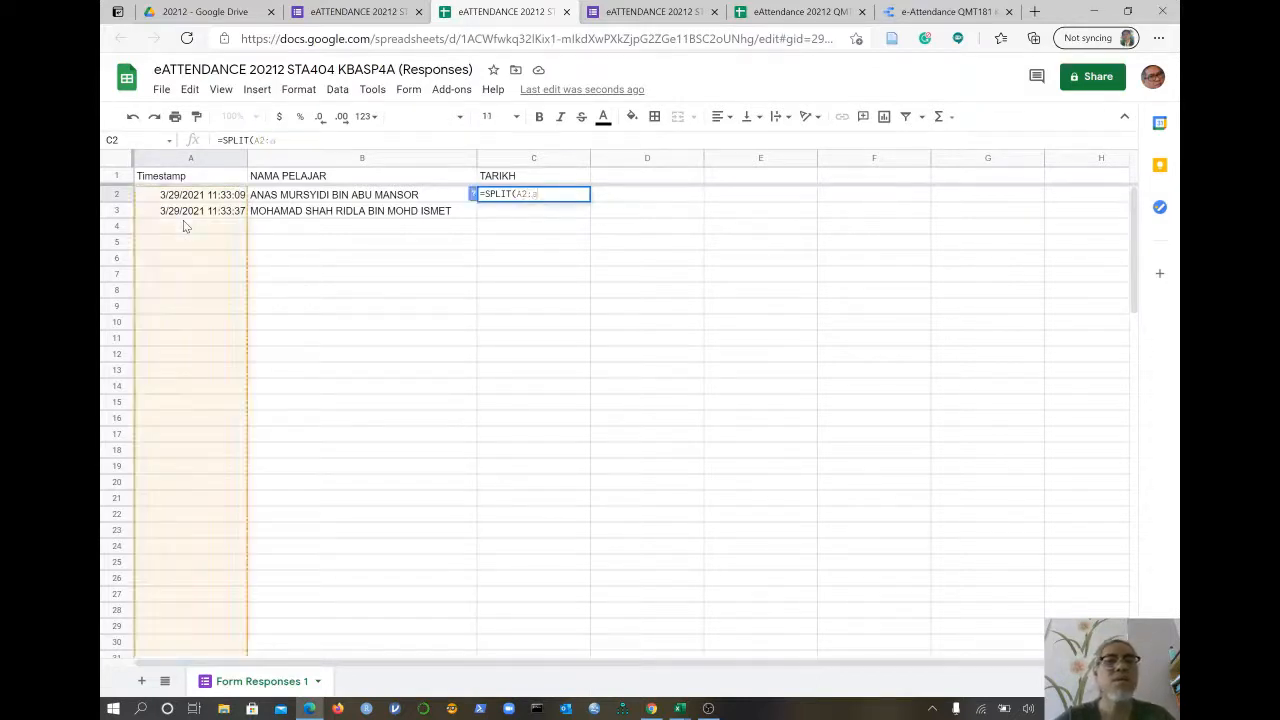
key(BackSpace)
text(A)
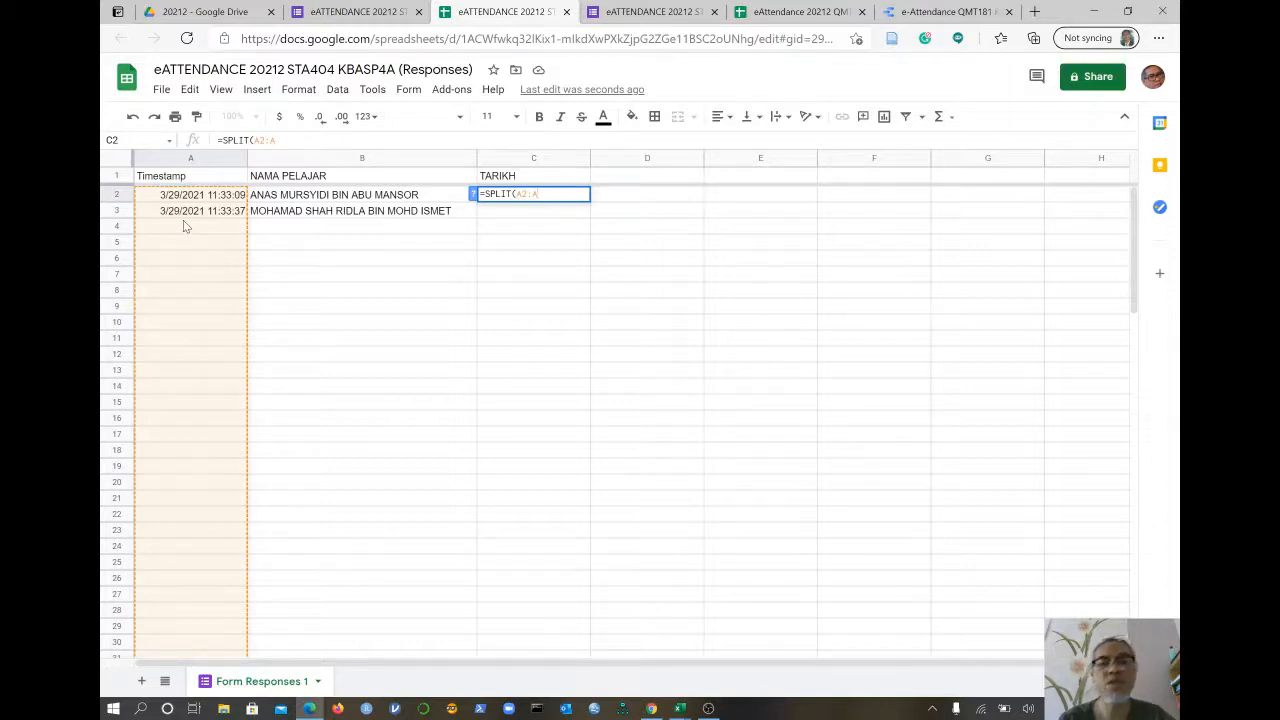
text(,)
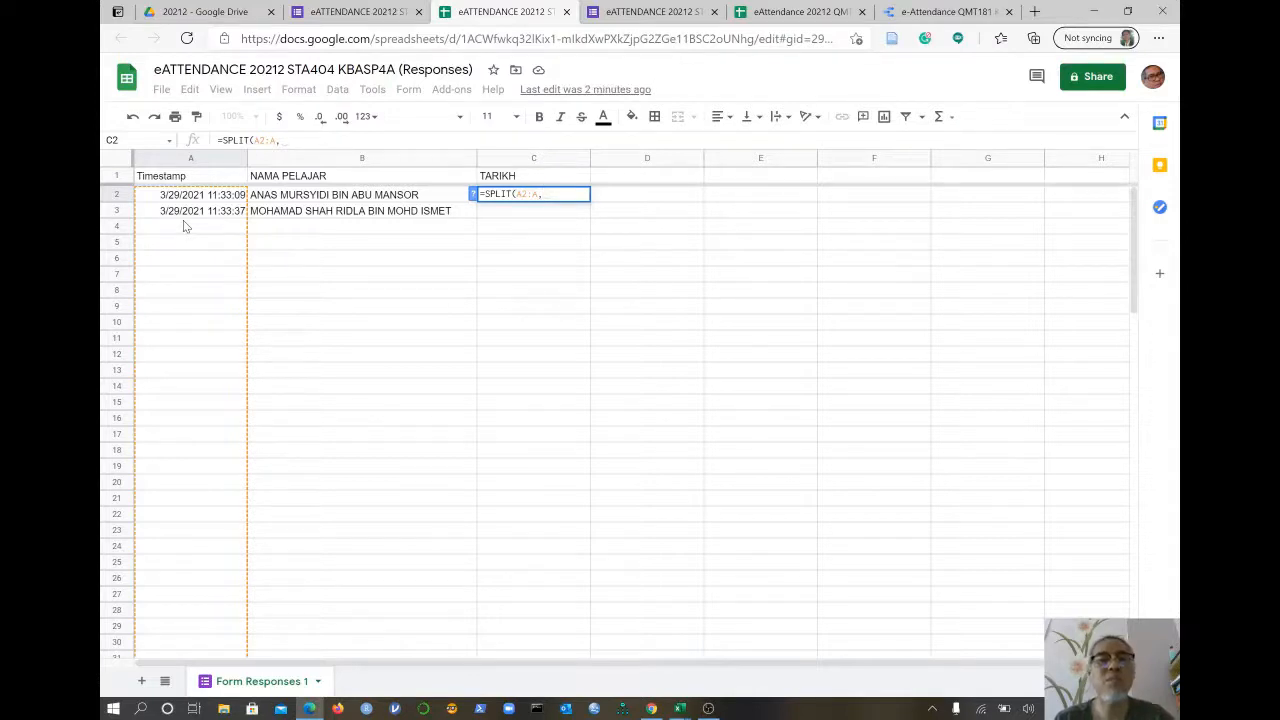
text(" ")
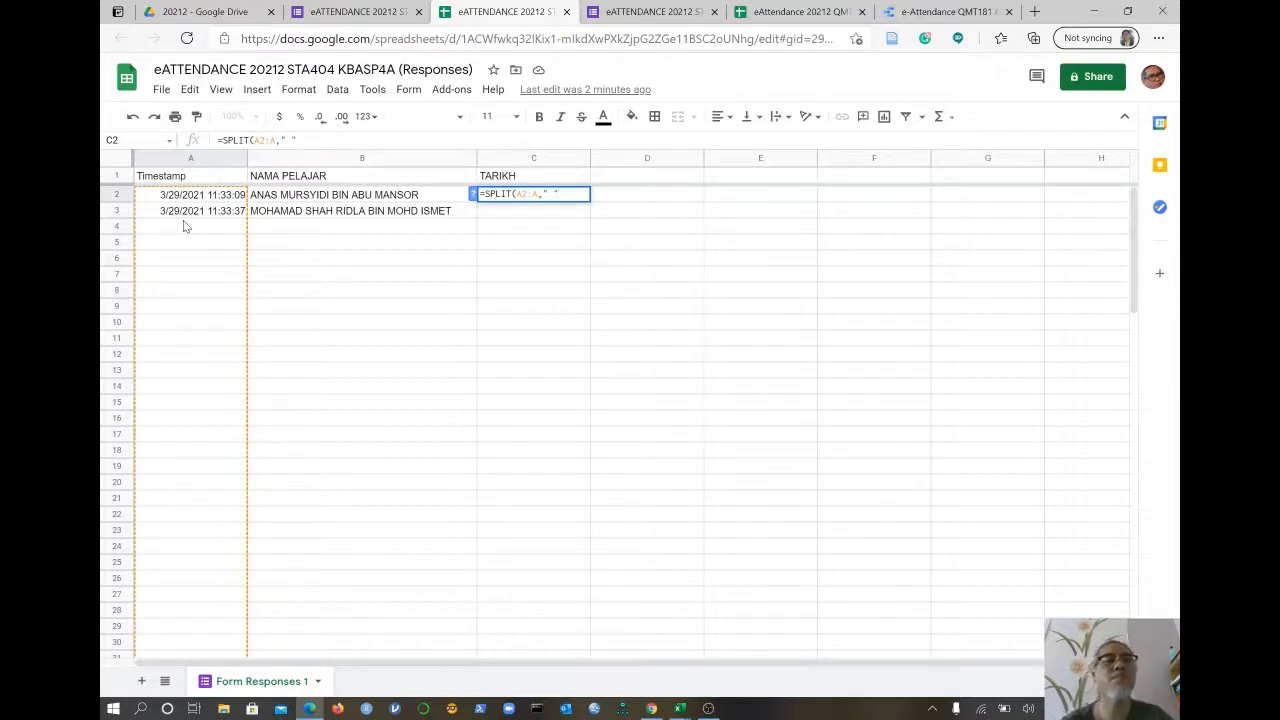
text("))
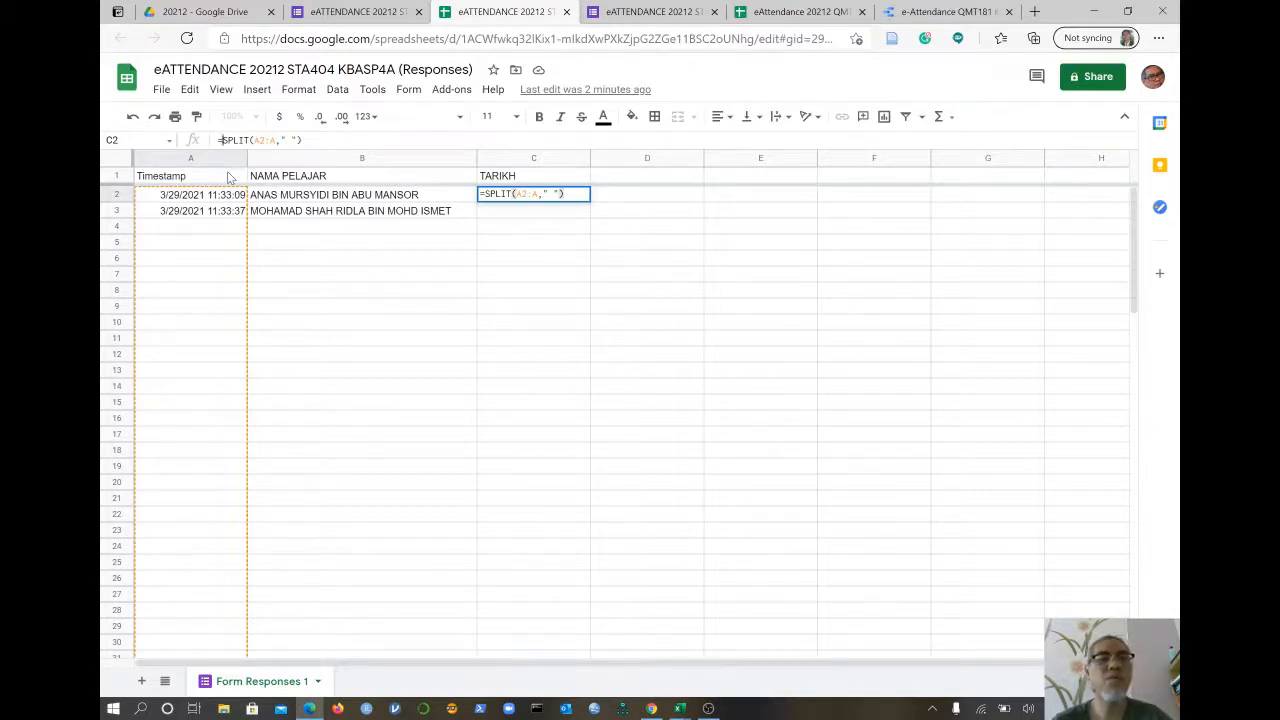
key(ctrl+shift+Return)
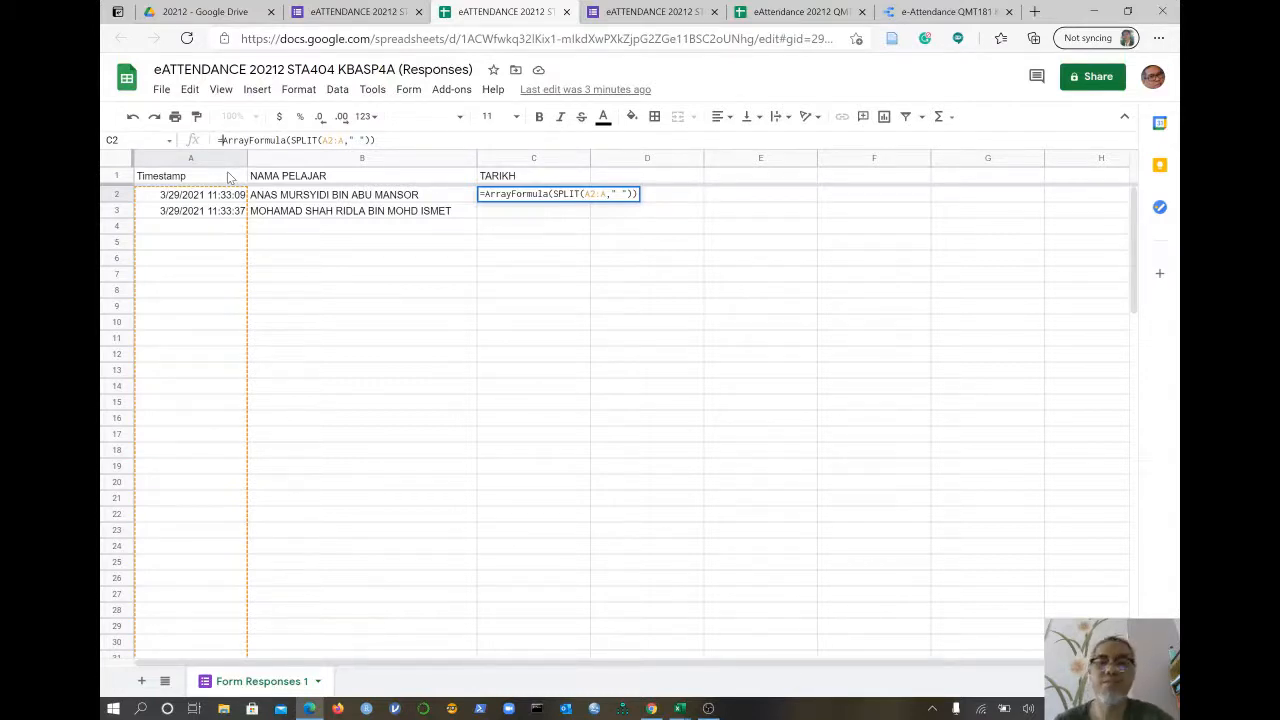
- Commit the array formula so TARIKH shows dates and column D shows times, with #VALUE! errors below
key(Return)
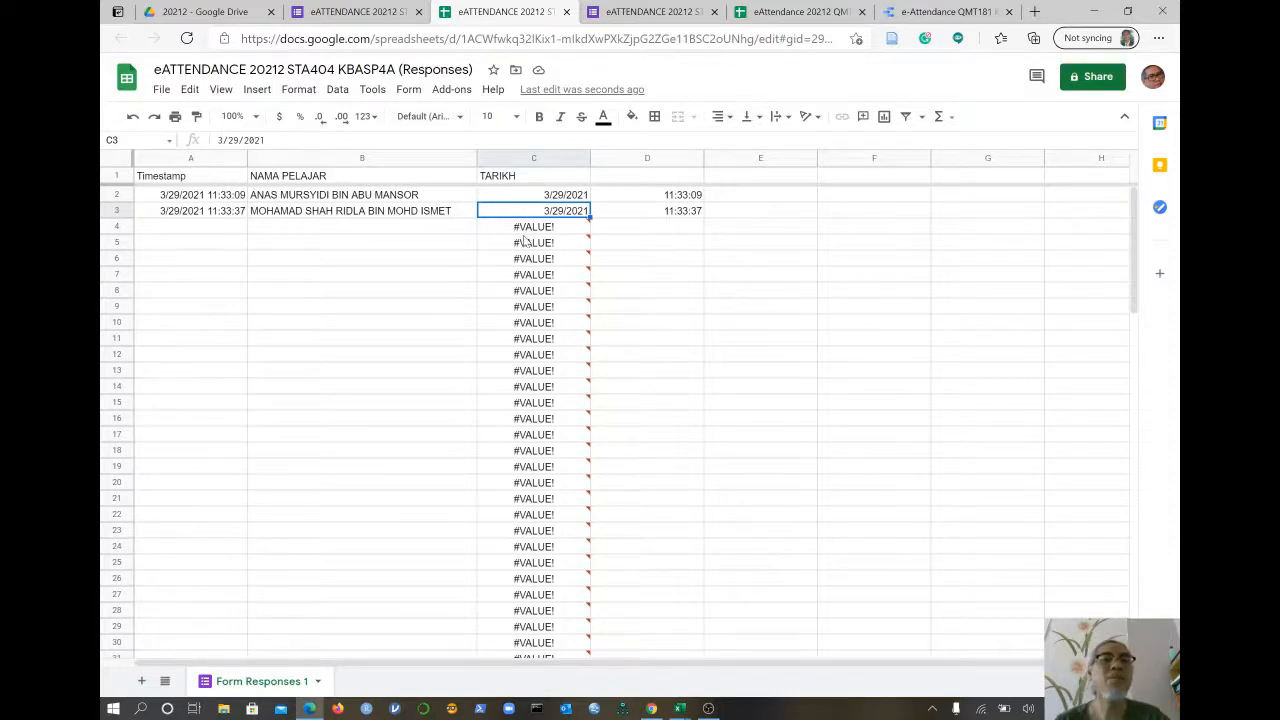
mouse_move(514, 228)
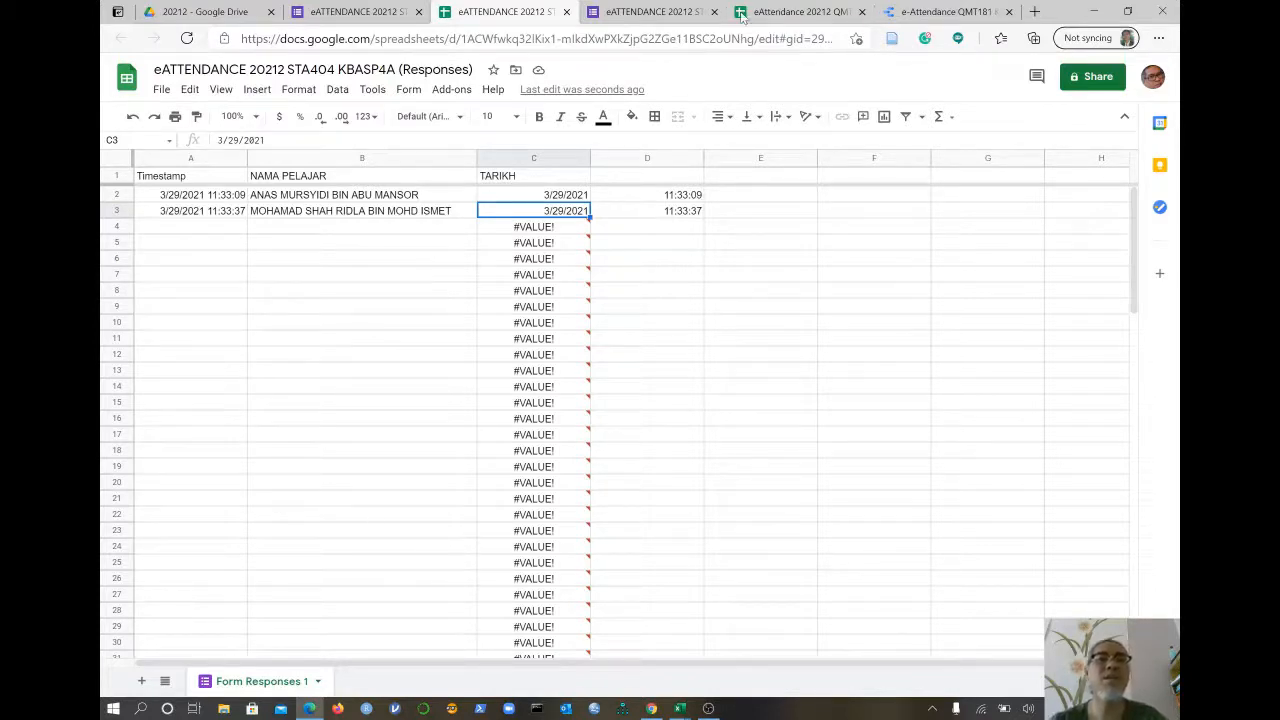
- Submit a third attendance response for another student chosen from the name list
click(633, 14)
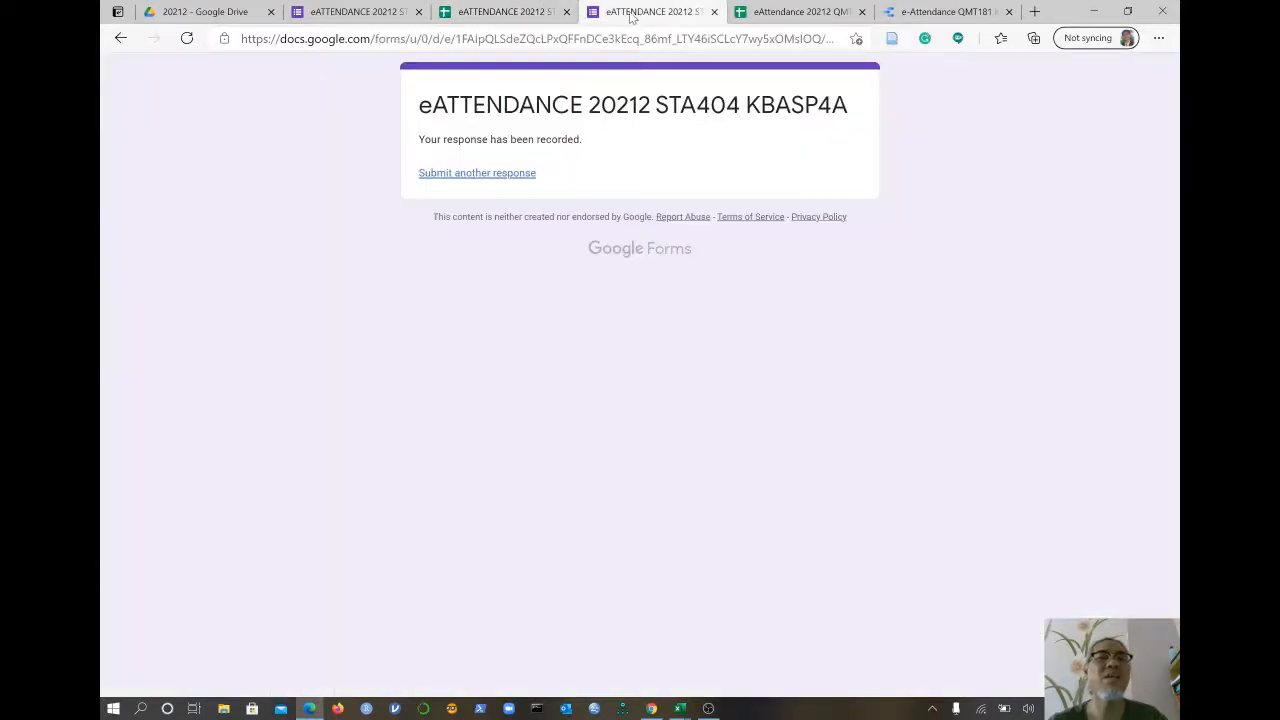
click(463, 175)
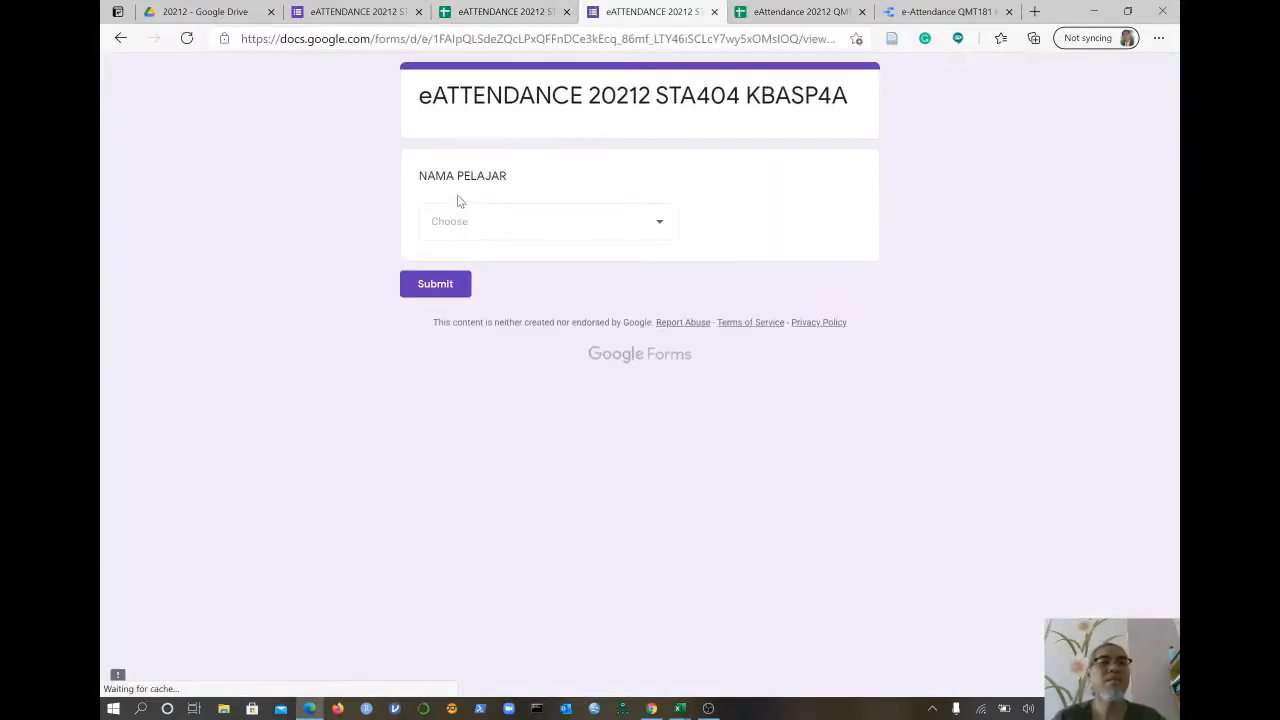
click(566, 233)
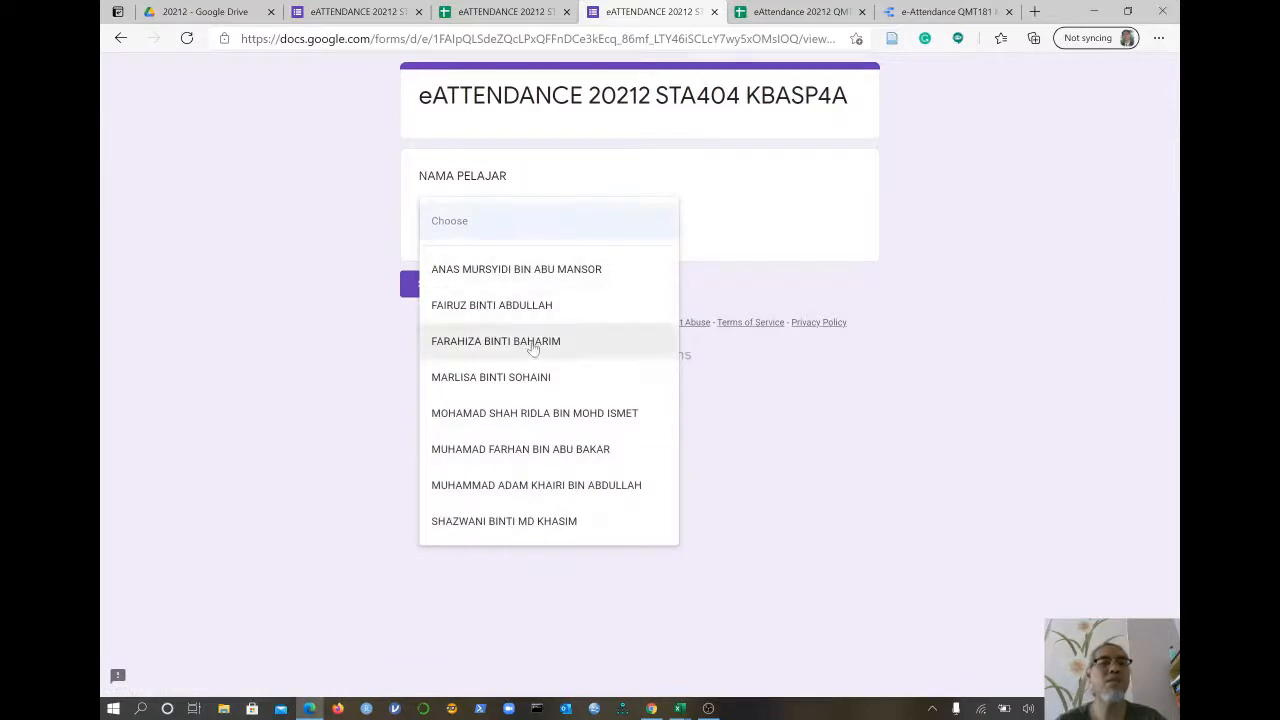
click(505, 379)
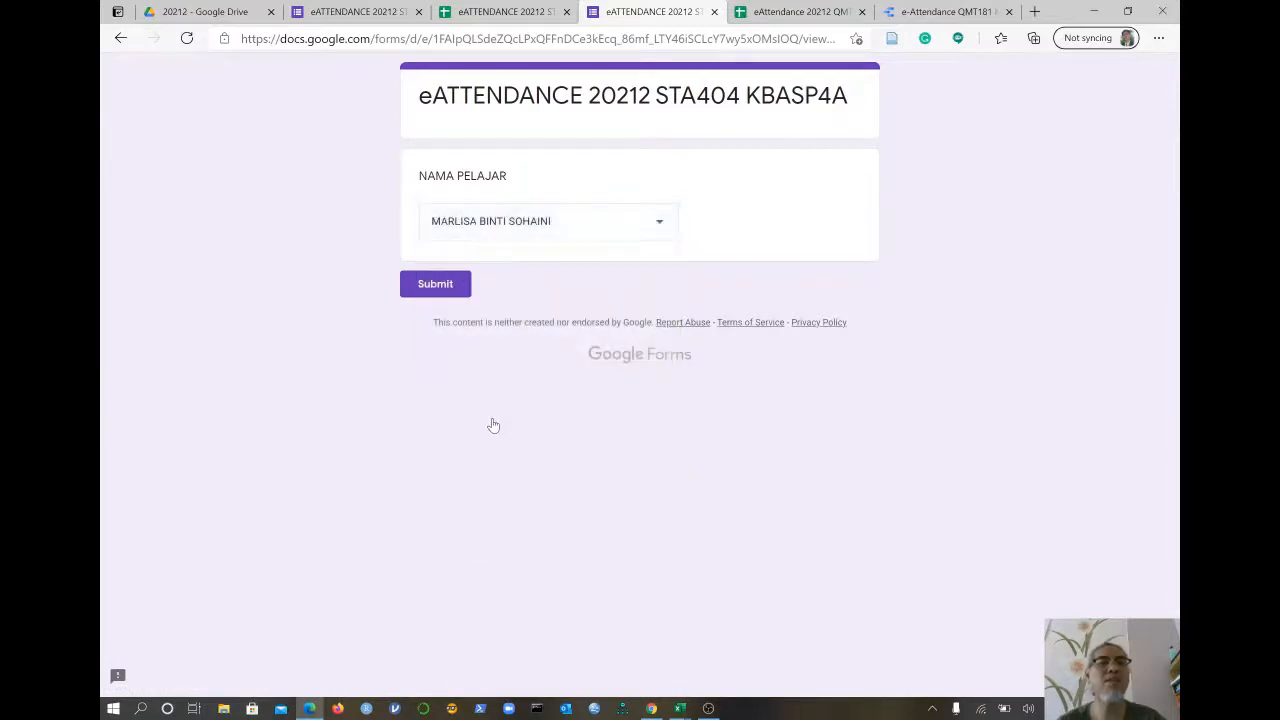
click(434, 288)
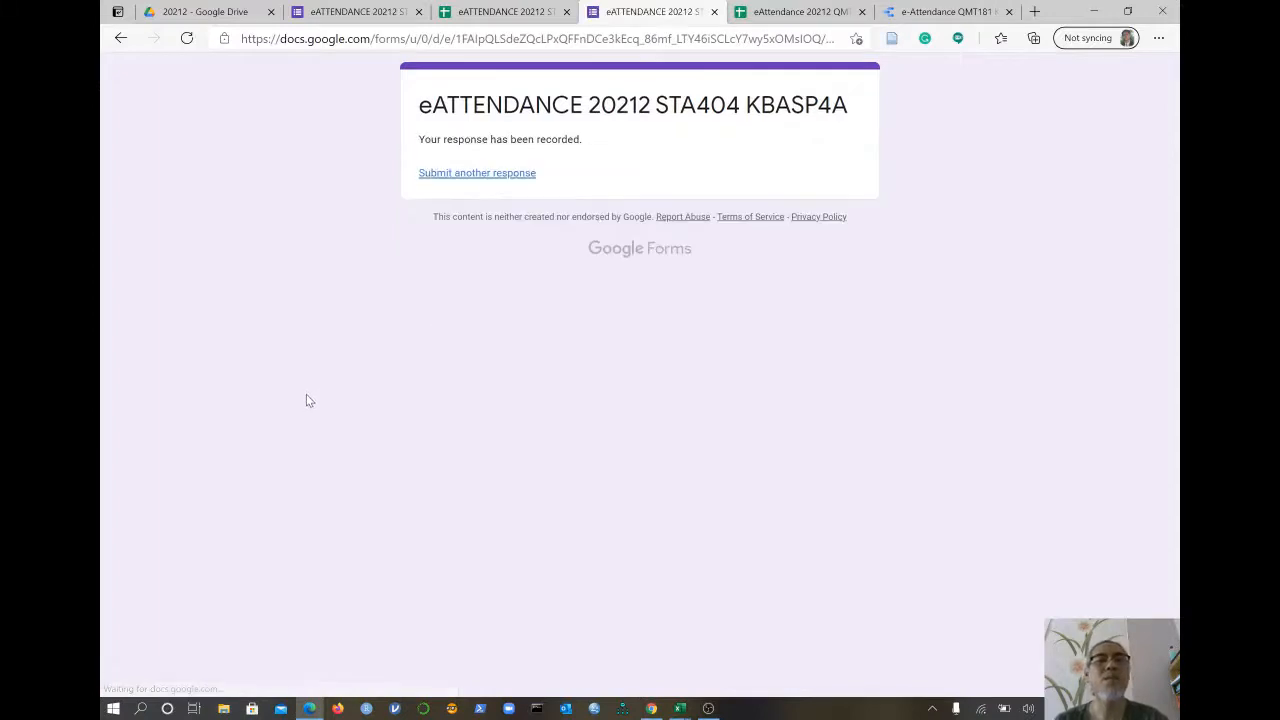
click(497, 18)
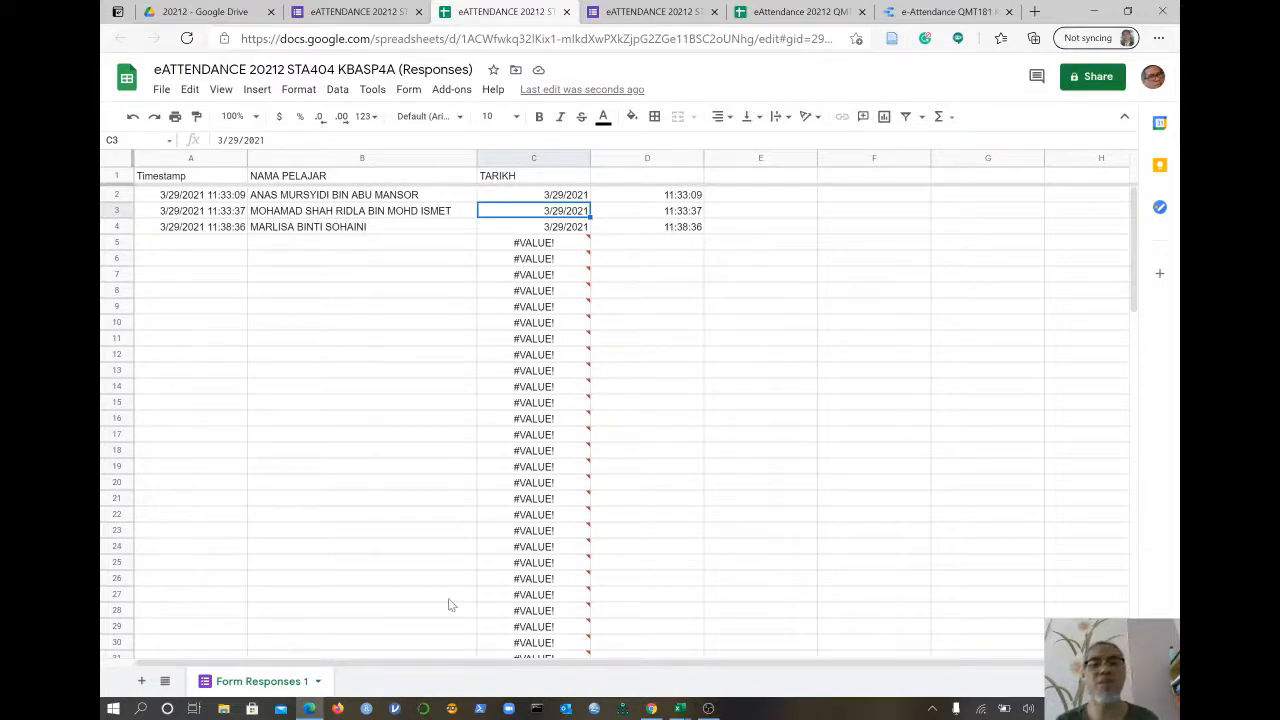
- Return to the responses sheet to check the third response split in row 4
click(678, 708)
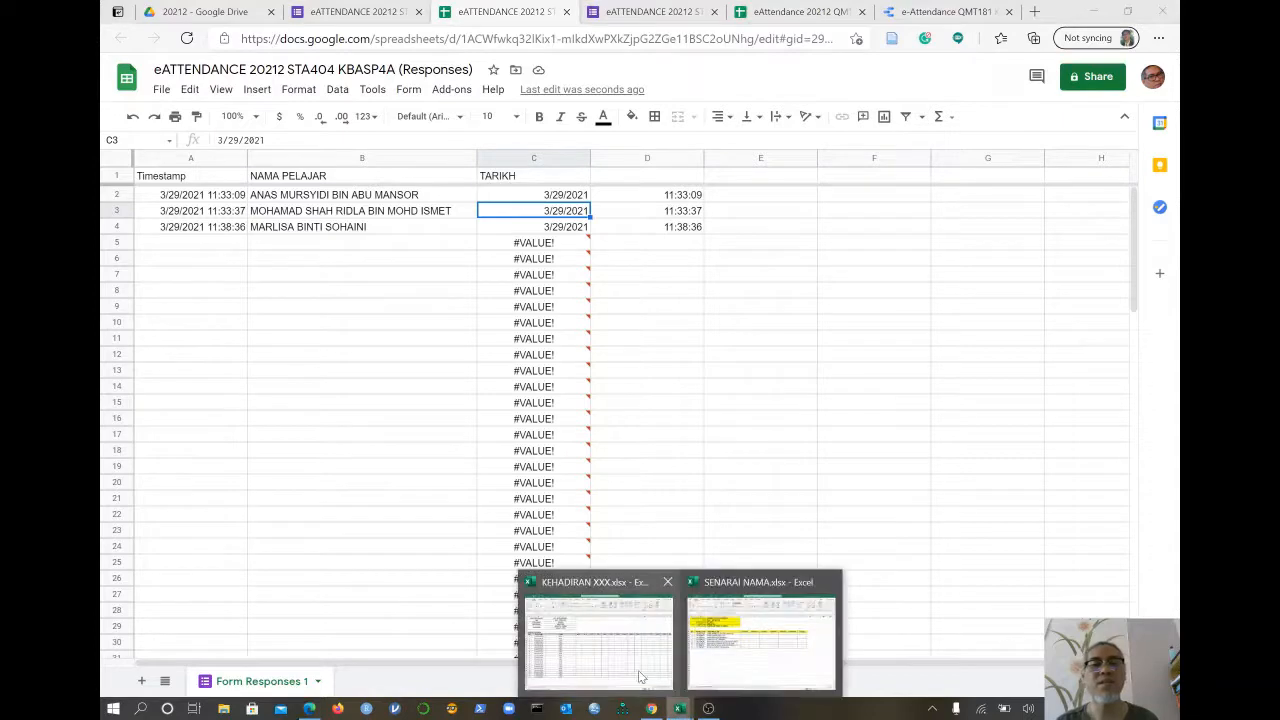
click(617, 666)
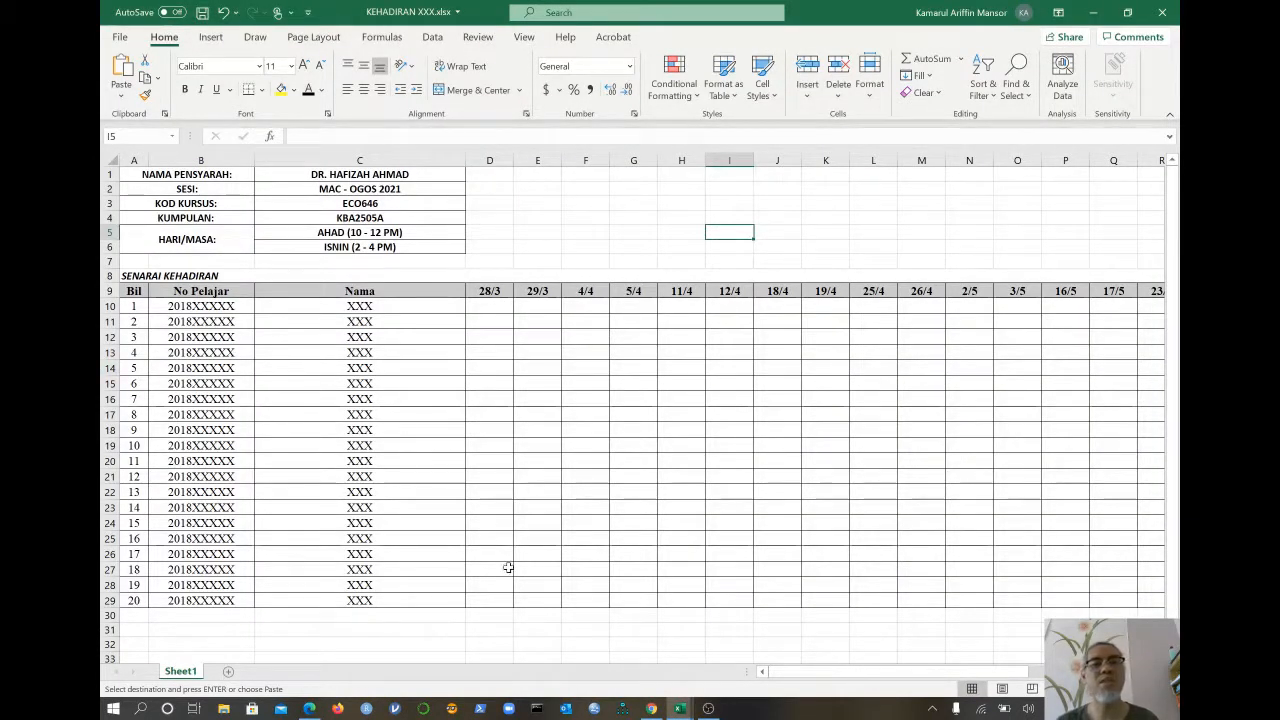
mouse_move(678, 708)
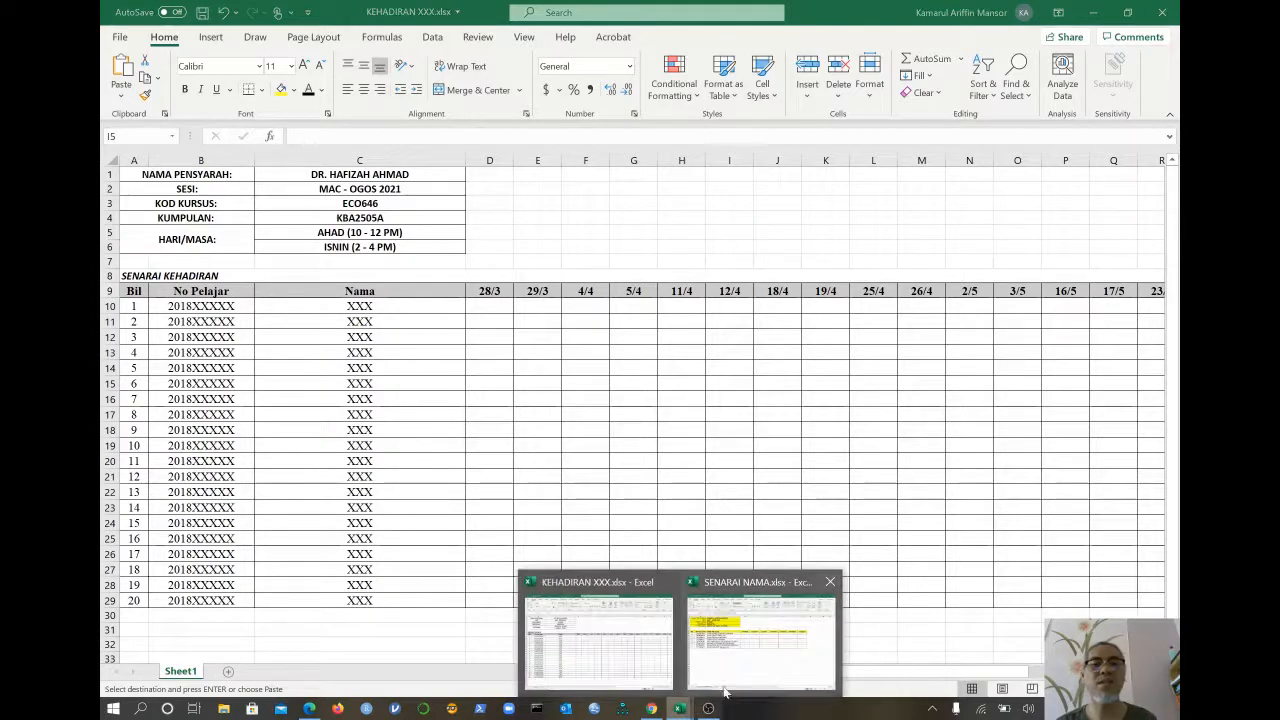
click(748, 622)
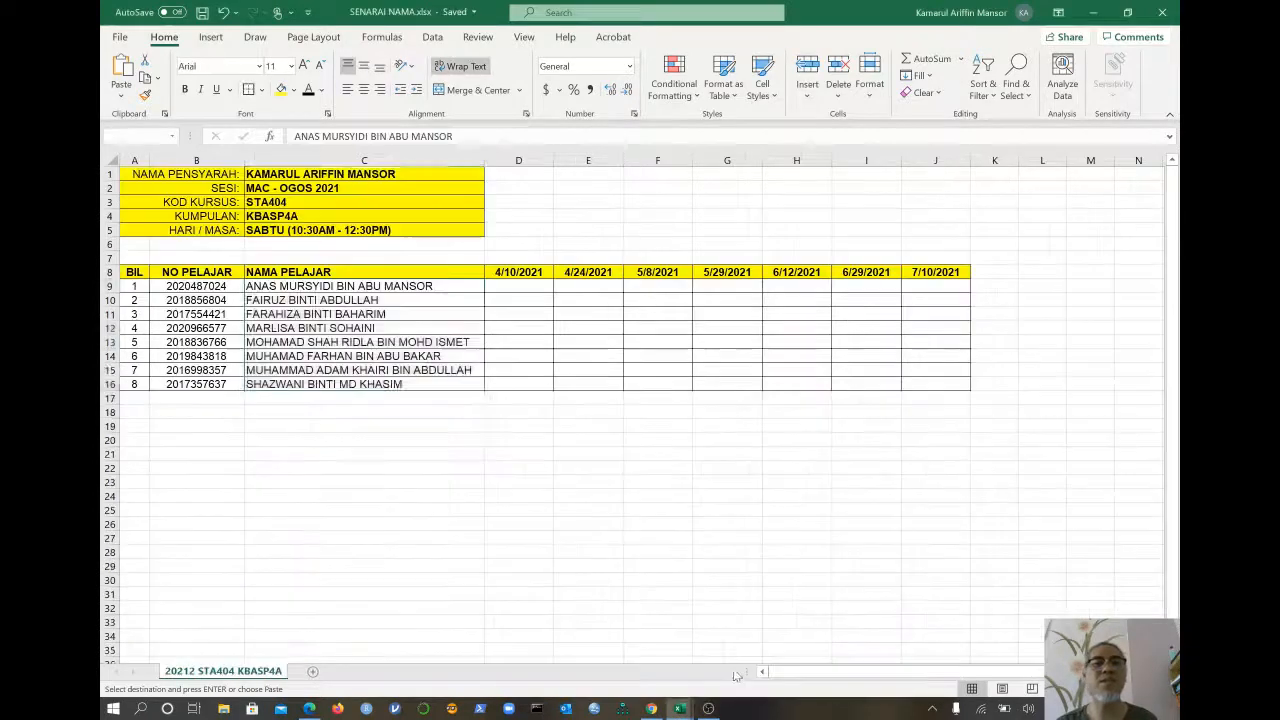
click(374, 425)
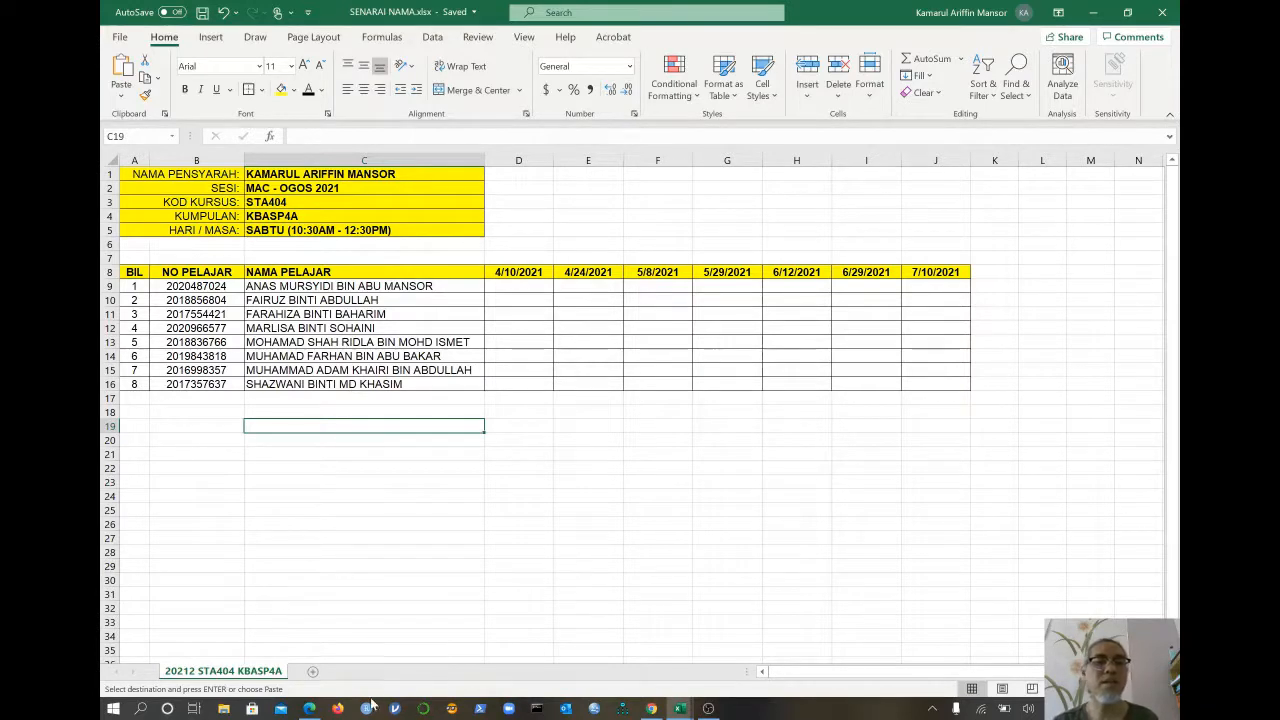
click(310, 708)
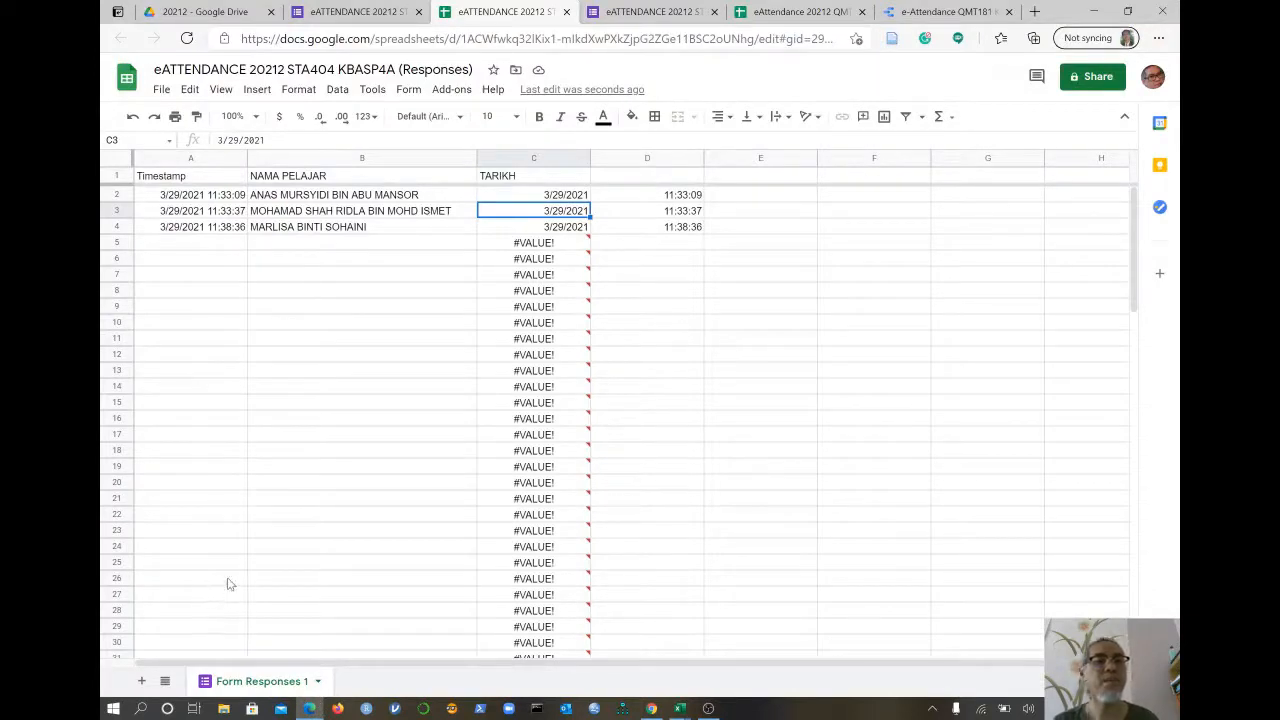
- Add a new blank sheet and rename it LAPORAN KEHADIRAN
click(143, 682)
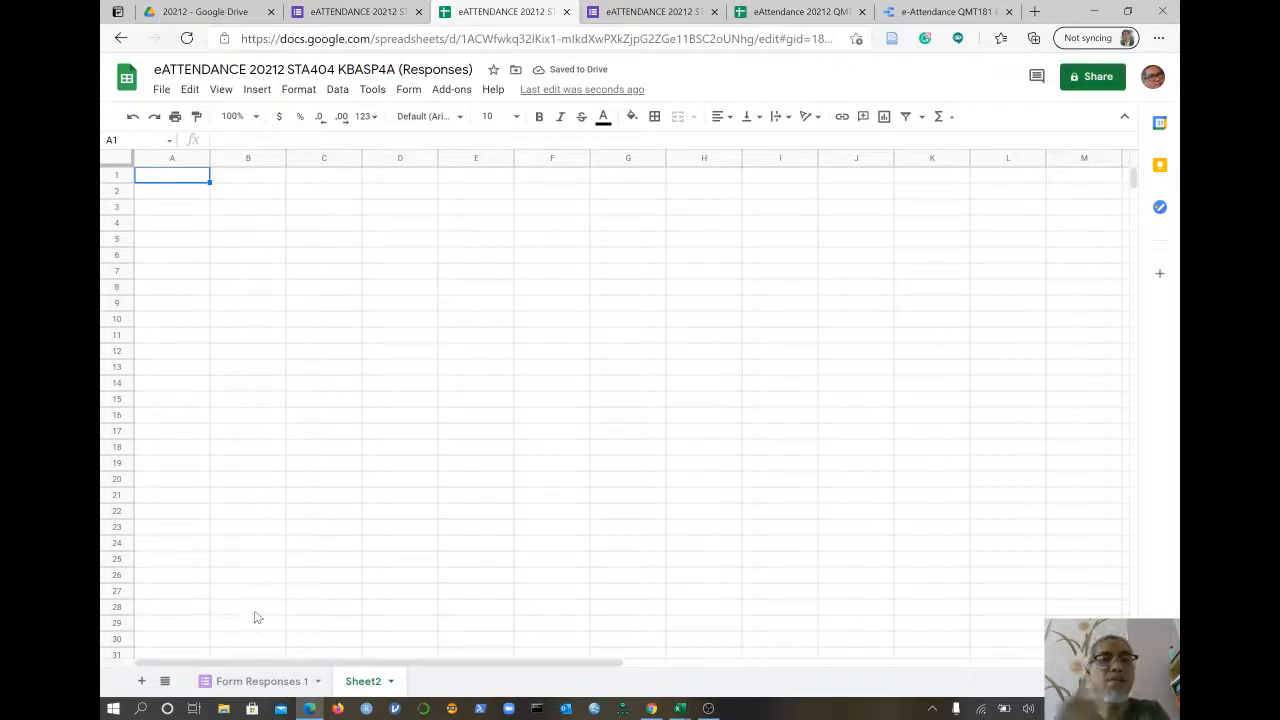
click(391, 683)
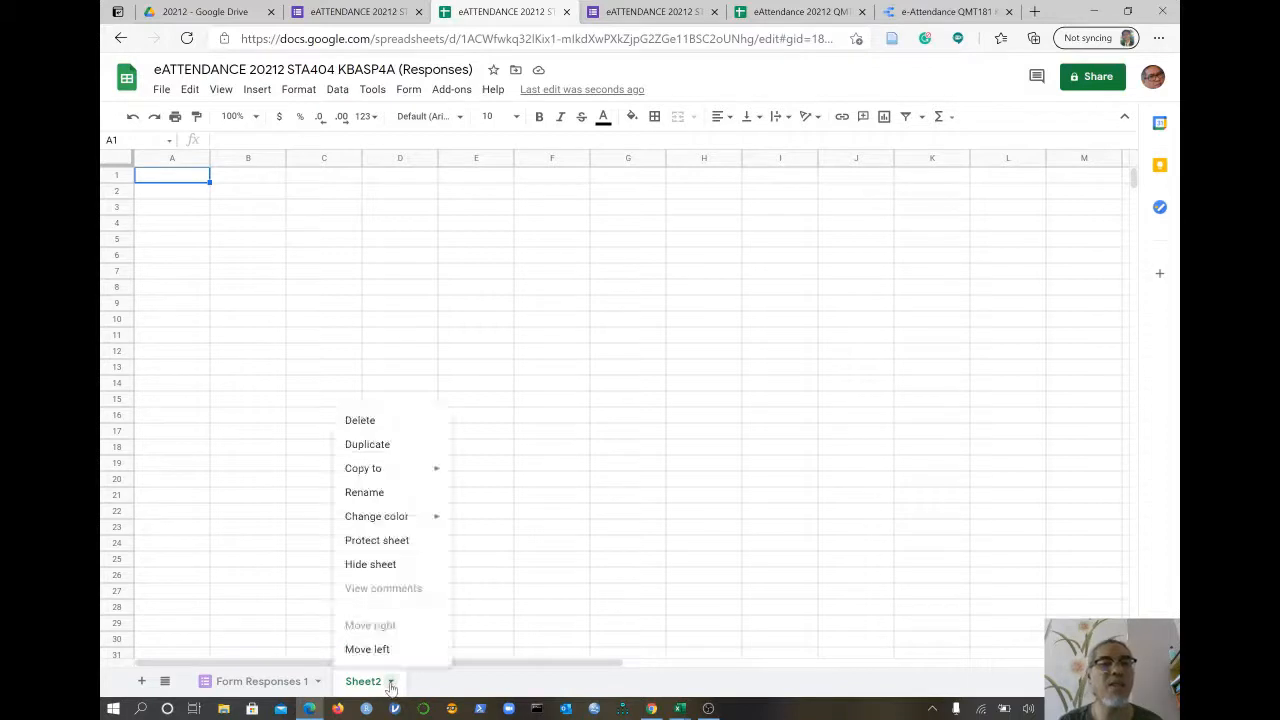
click(364, 493)
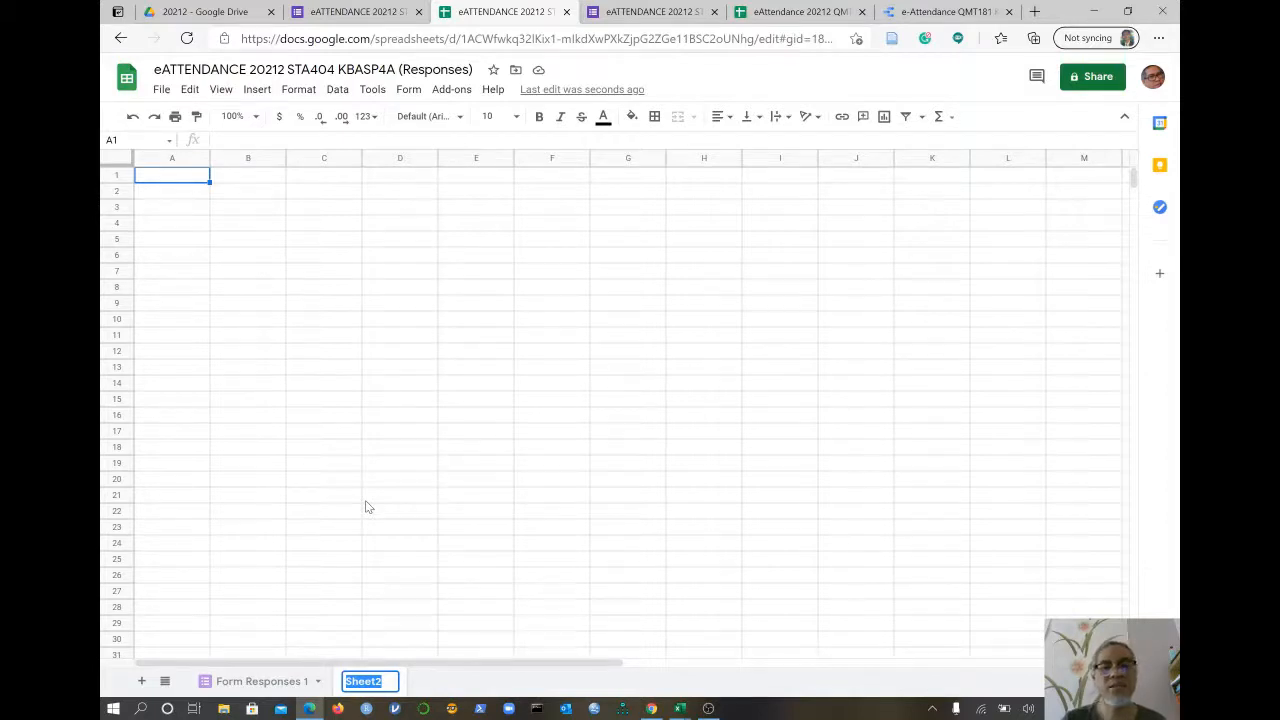
text(LA)
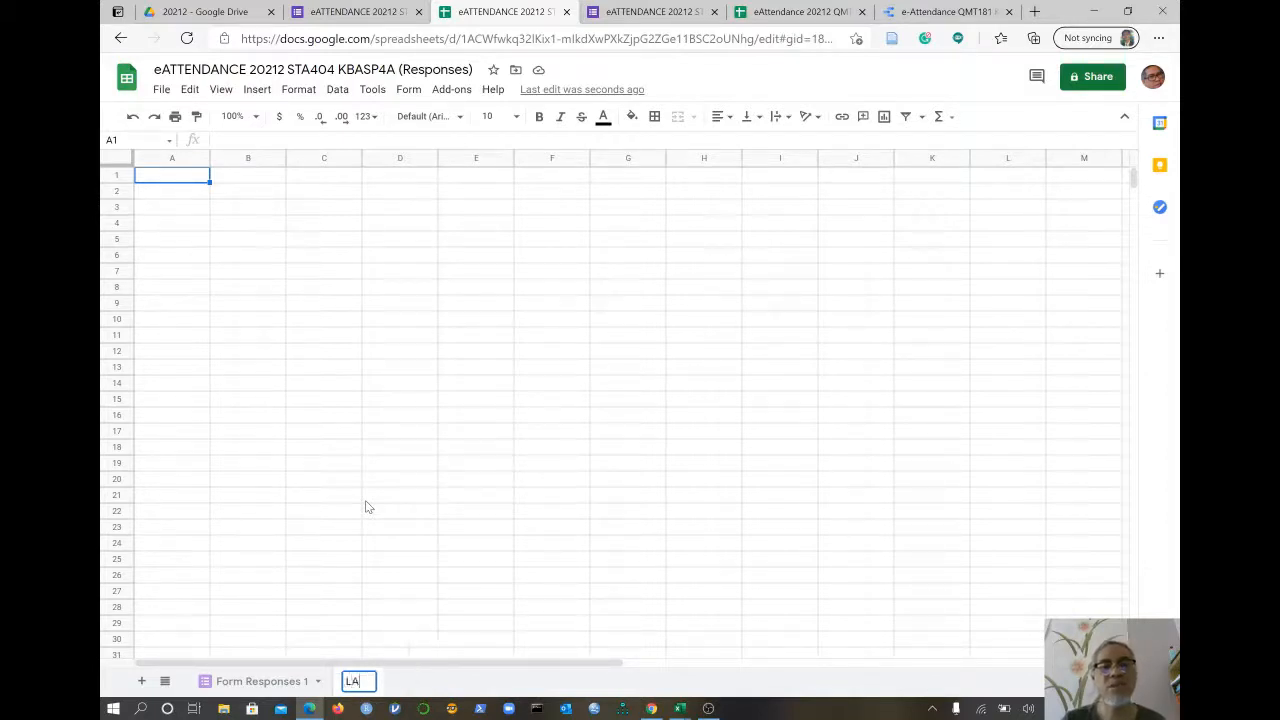
text(PORAN K)
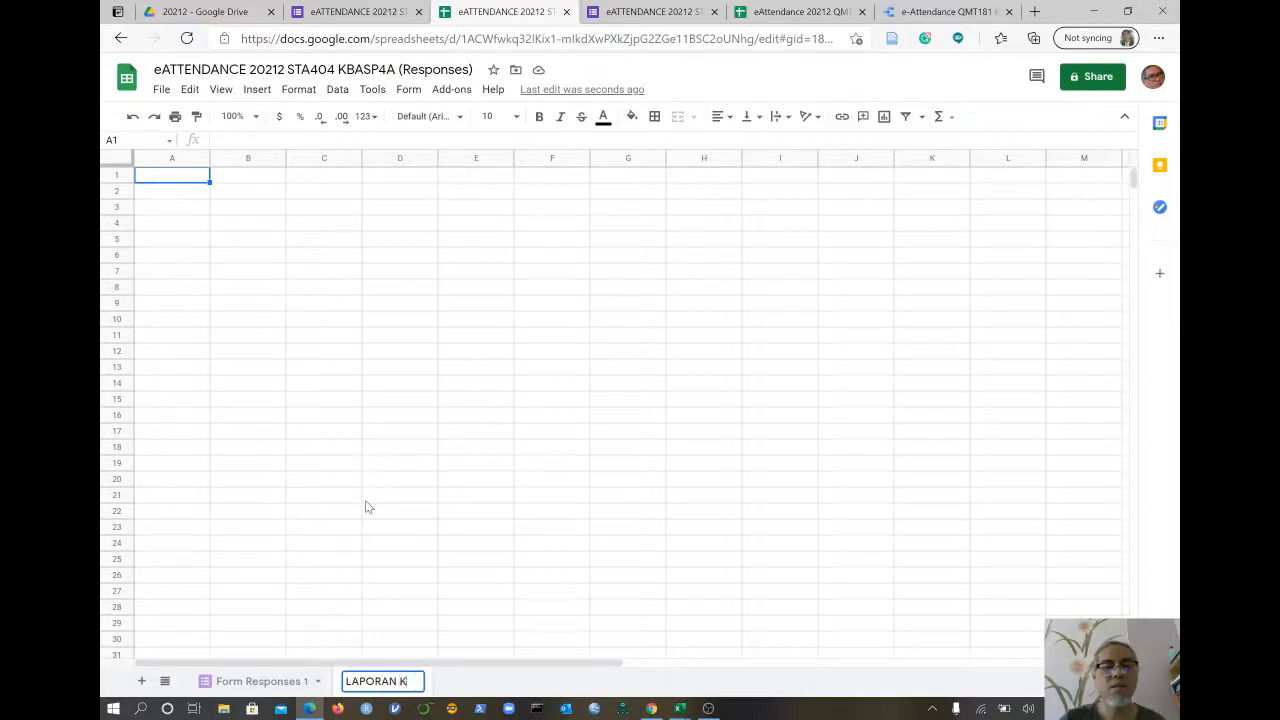
text(EHADIRAN)
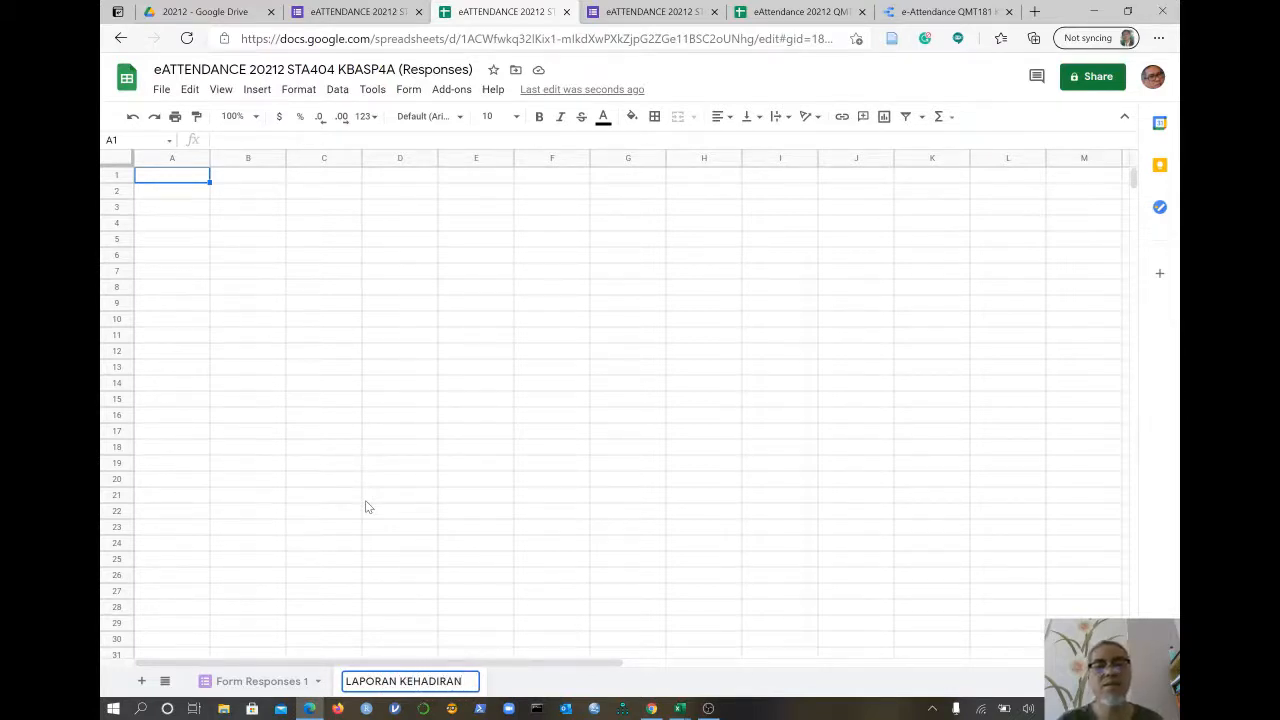
key(Return)
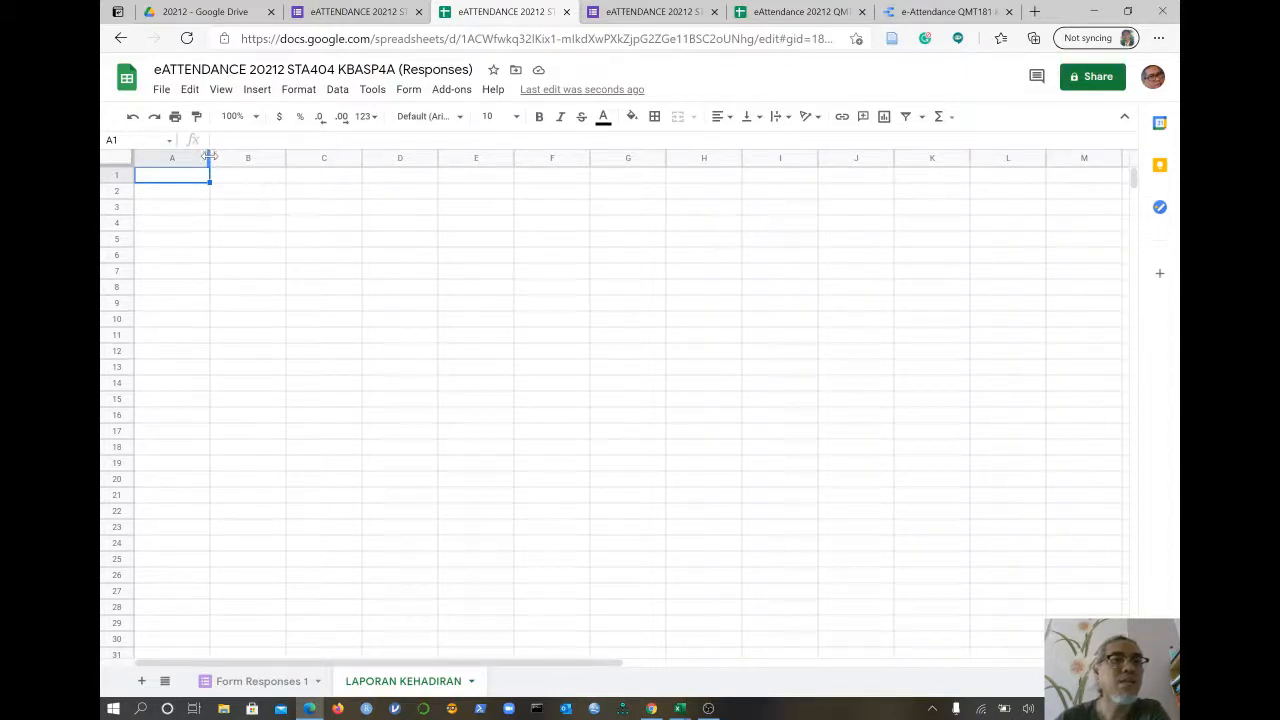
- Widen column C of the LAPORAN KEHADIRAN sheet to make room for student names
drag(209, 151, 185, 180)
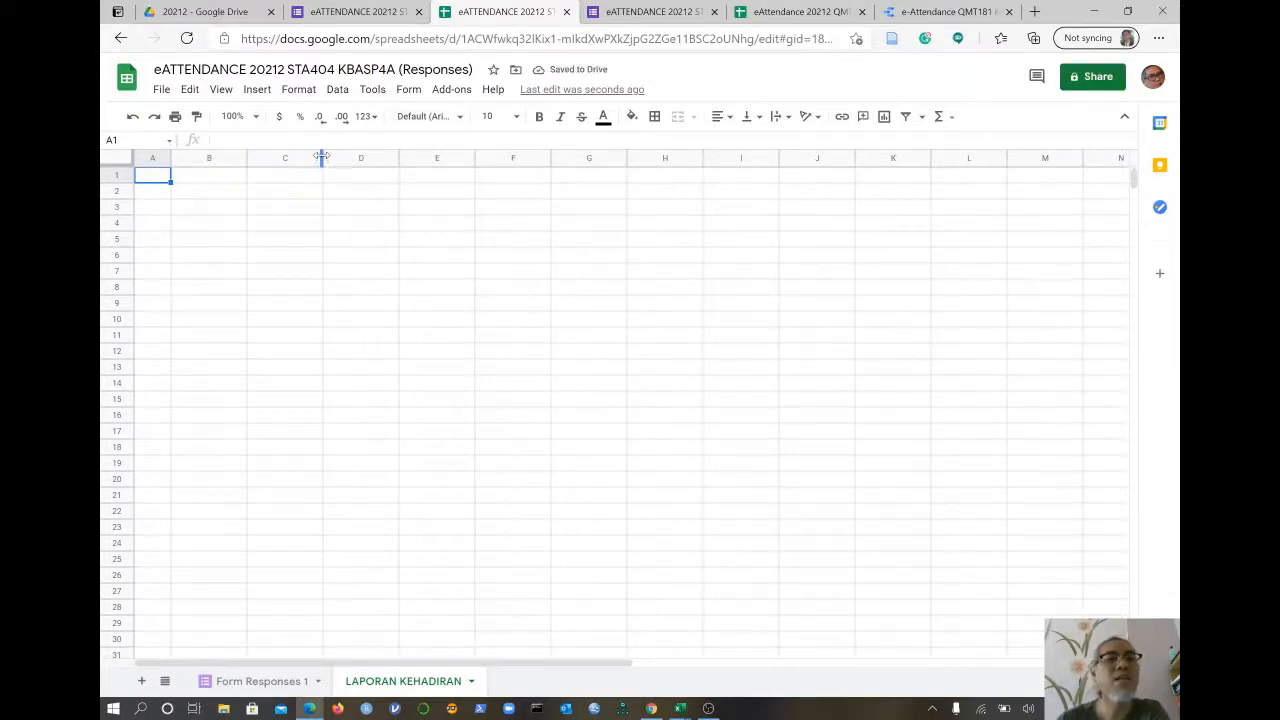
drag(323, 158, 475, 158)
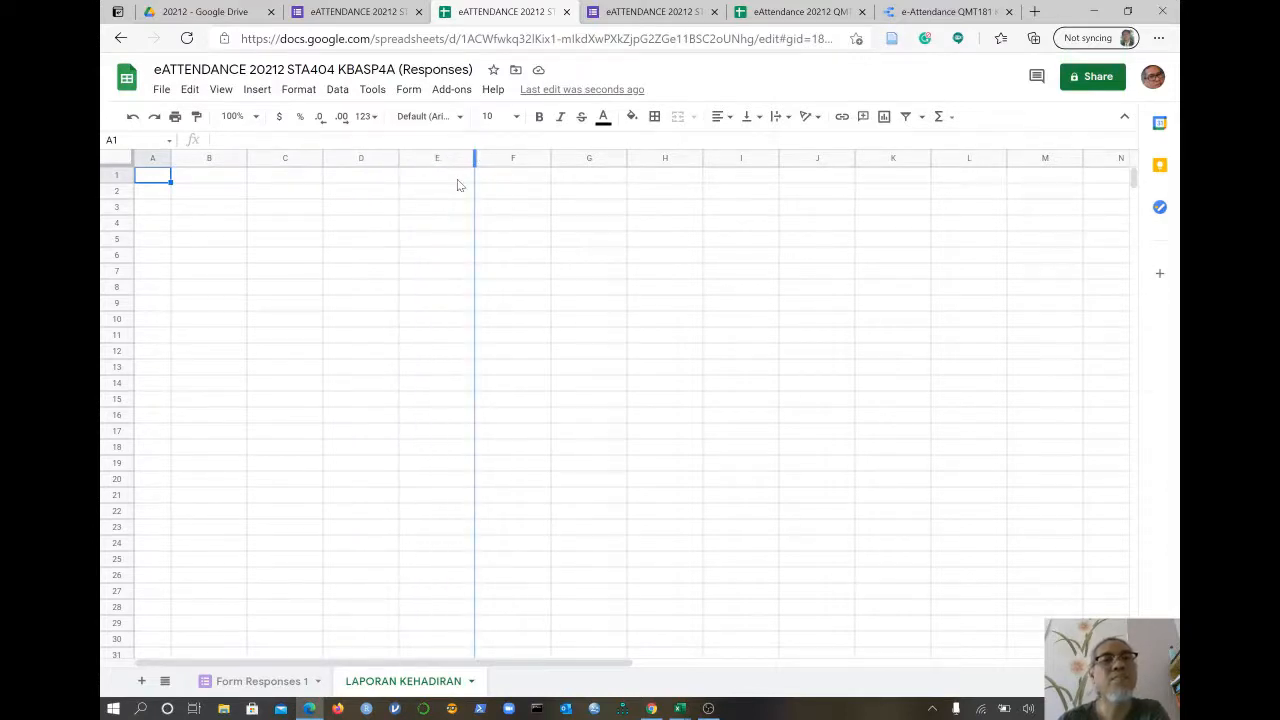
drag(457, 179, 457, 179)
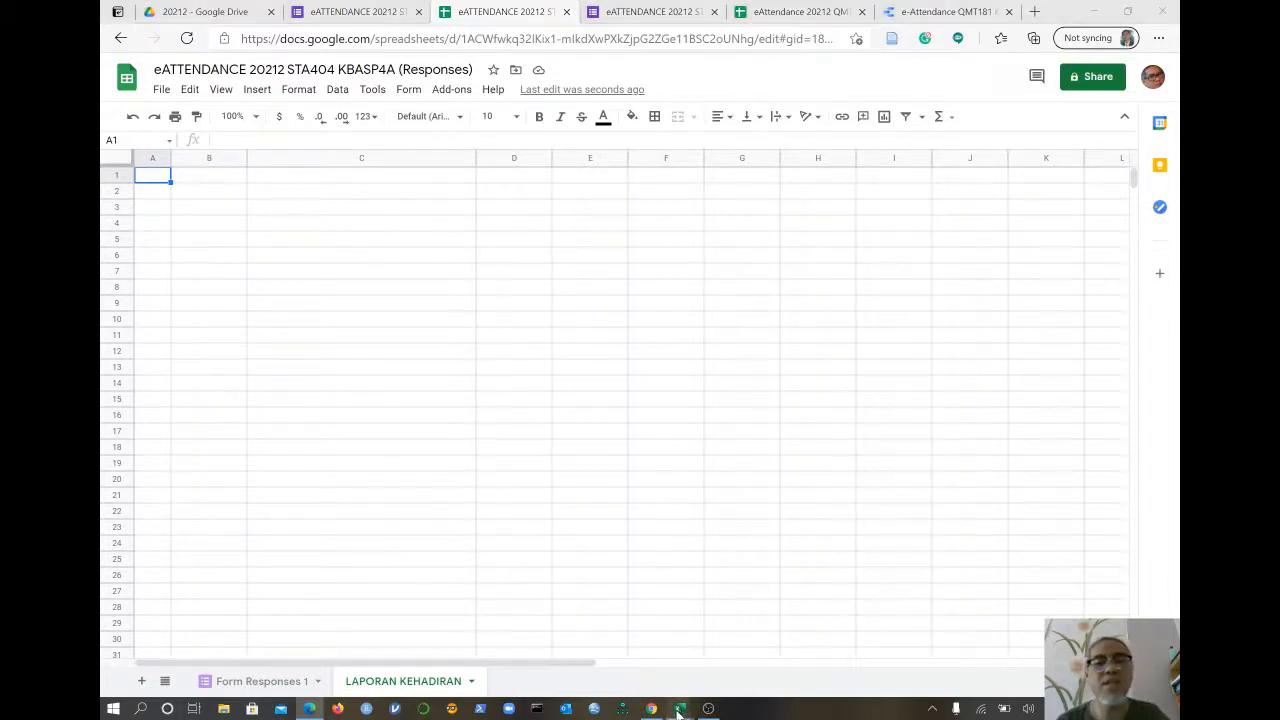
- Copy the A1:J16 attendance table from the SENARAI NAMA Excel workbook, then go back to Chrome
mouse_move(680, 710)
click(745, 672)
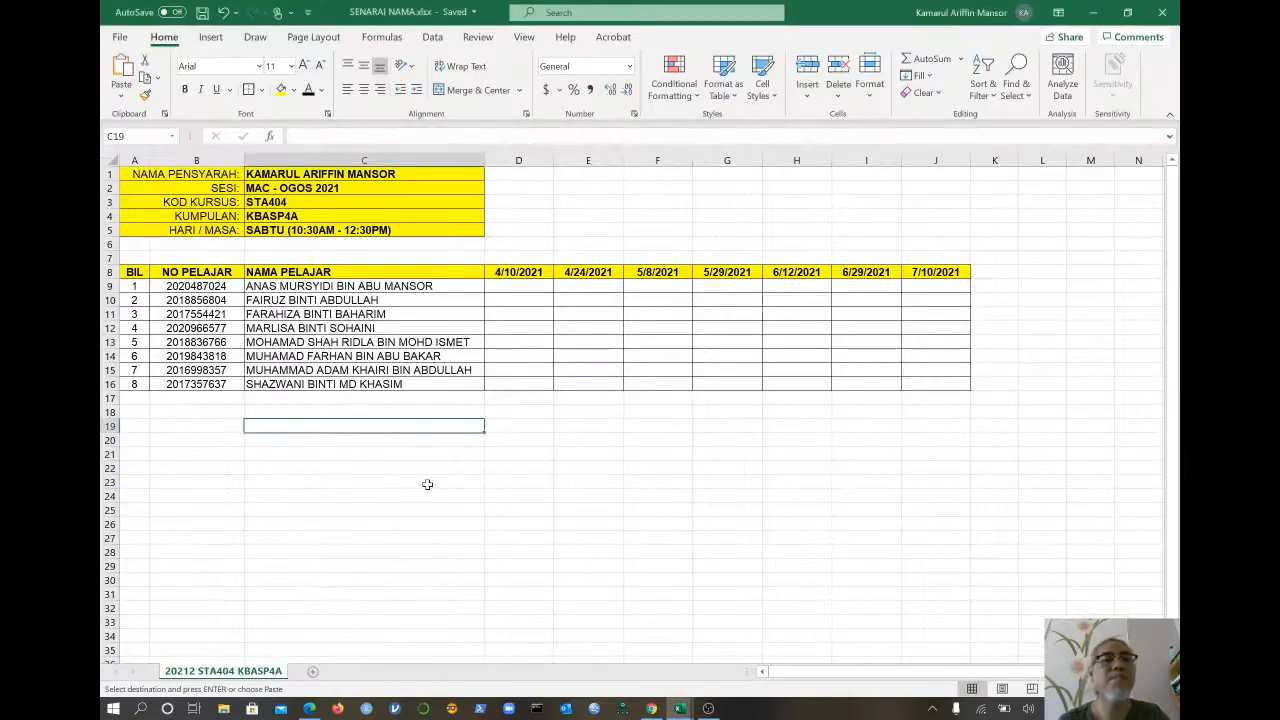
drag(133, 176, 919, 397)
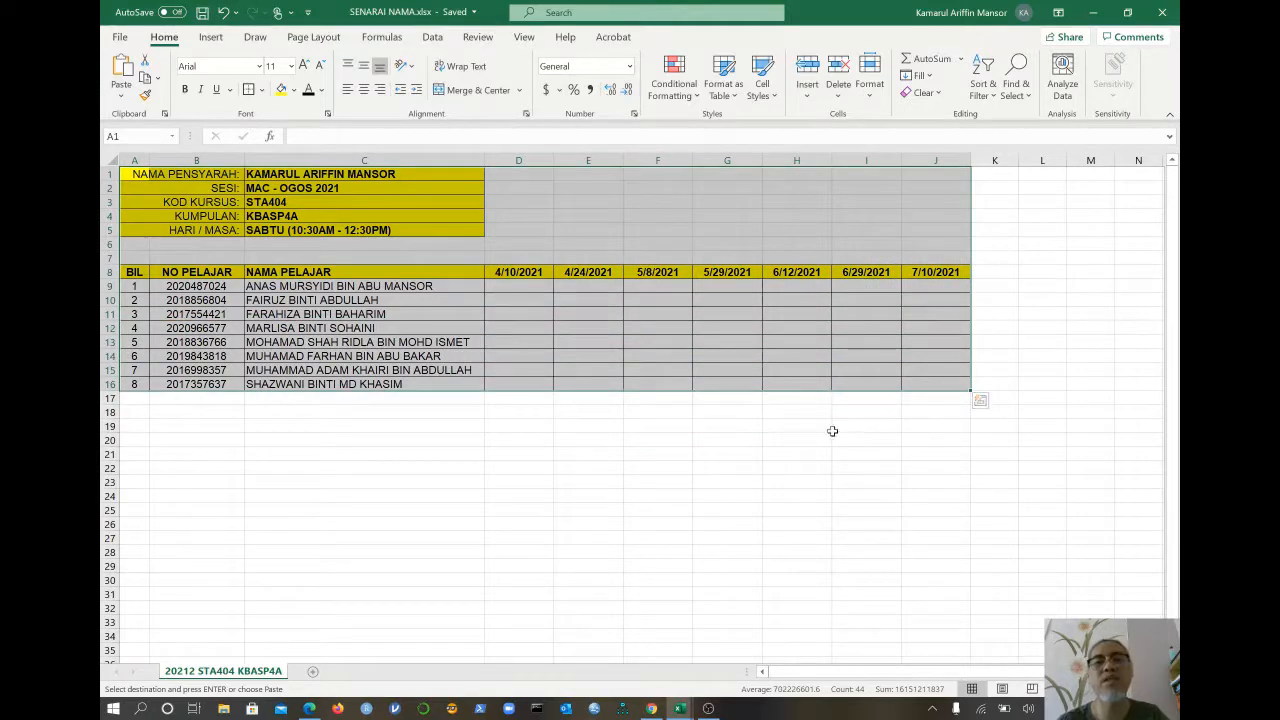
key(ctrl+c)
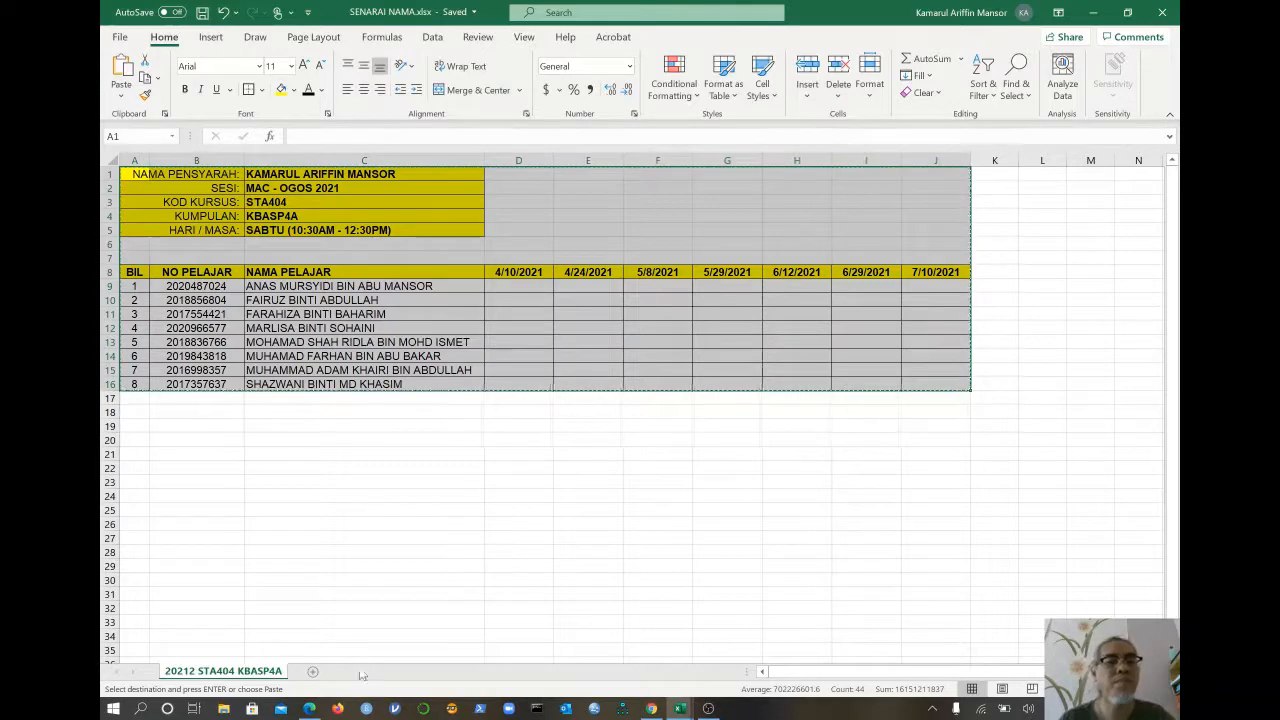
click(310, 708)
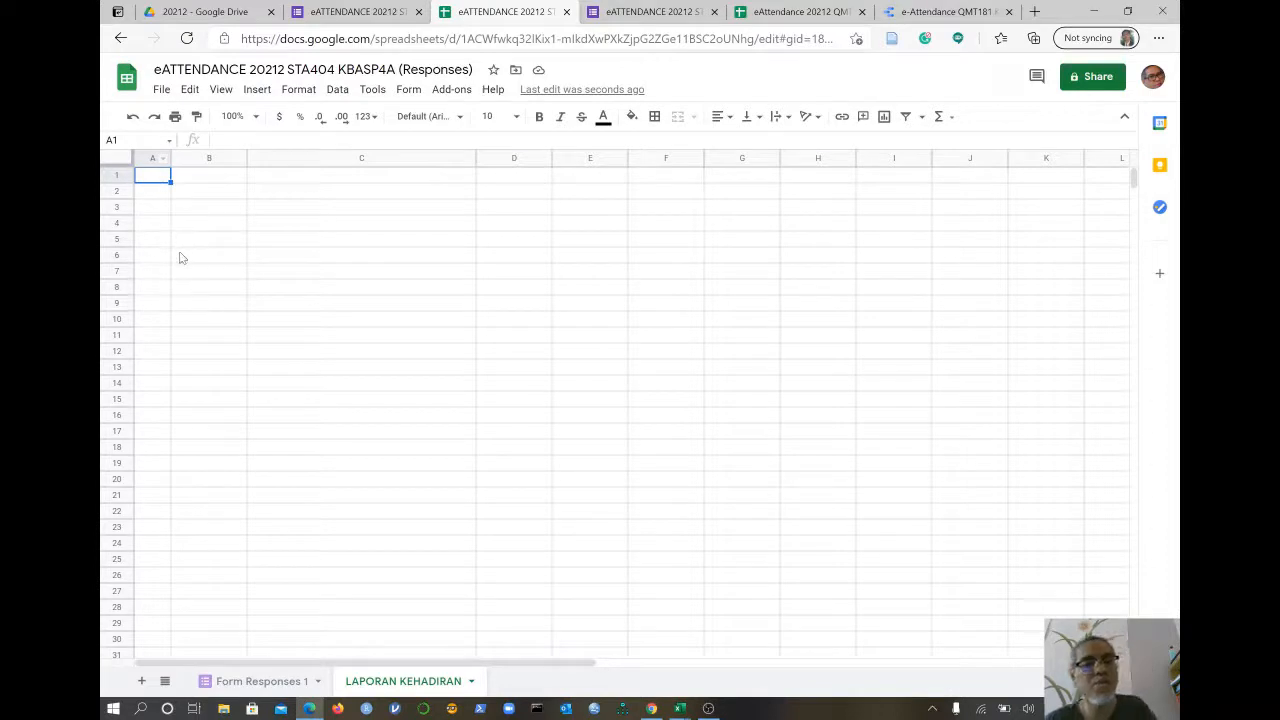
- Paste the copied Excel attendance table into the LAPORAN KEHADIRAN sheet and deselect it
key(ctrl+v)
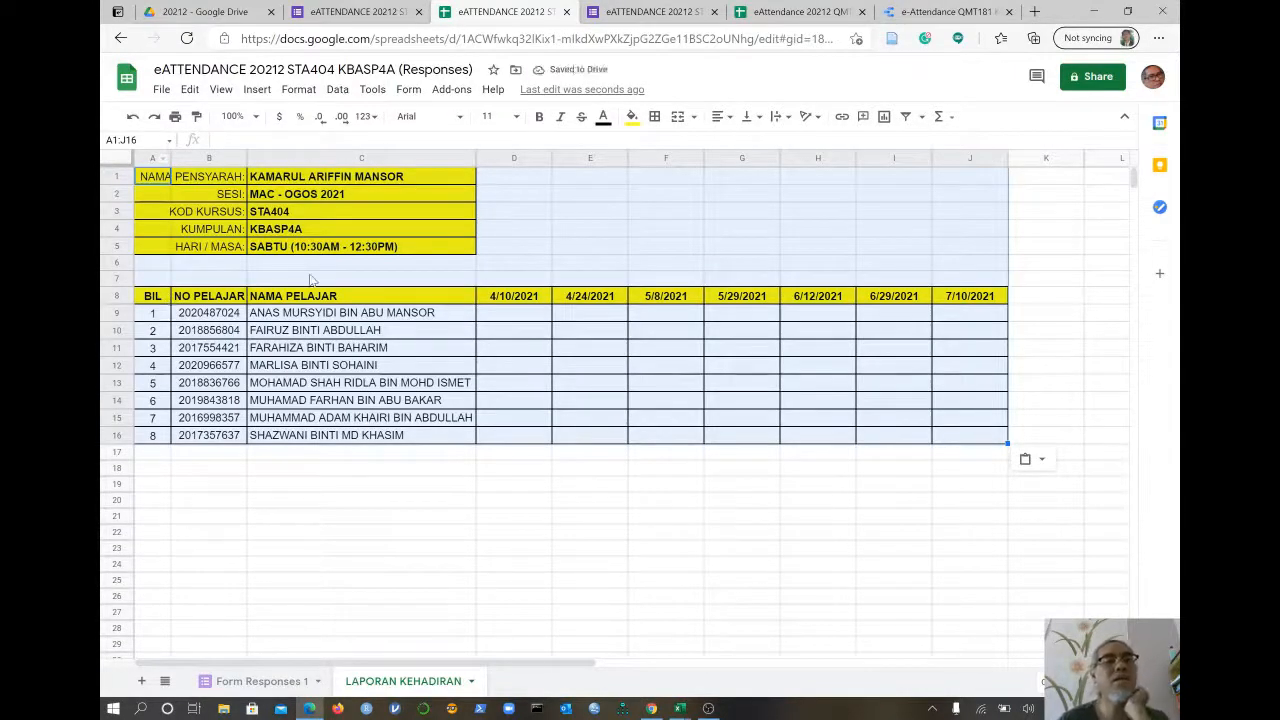
click(501, 383)
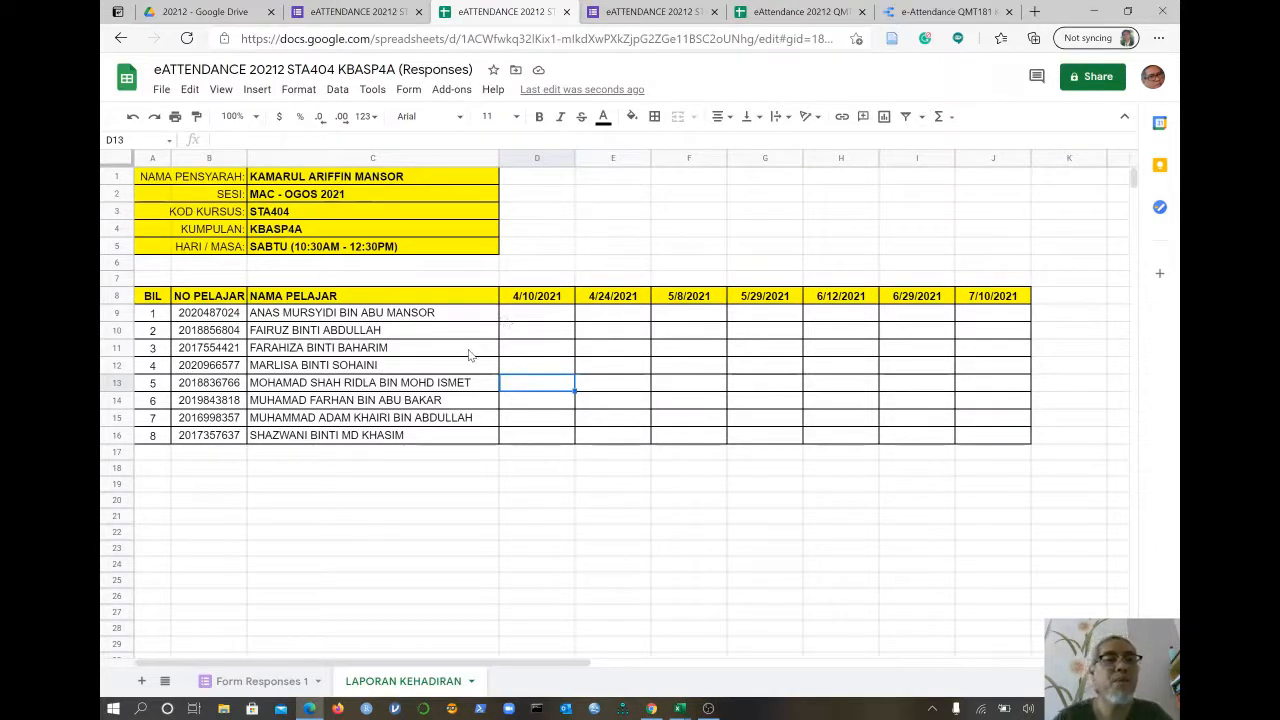
- Change the D8 date heading from 4/10/2021 to 3/29/2021
click(543, 302)
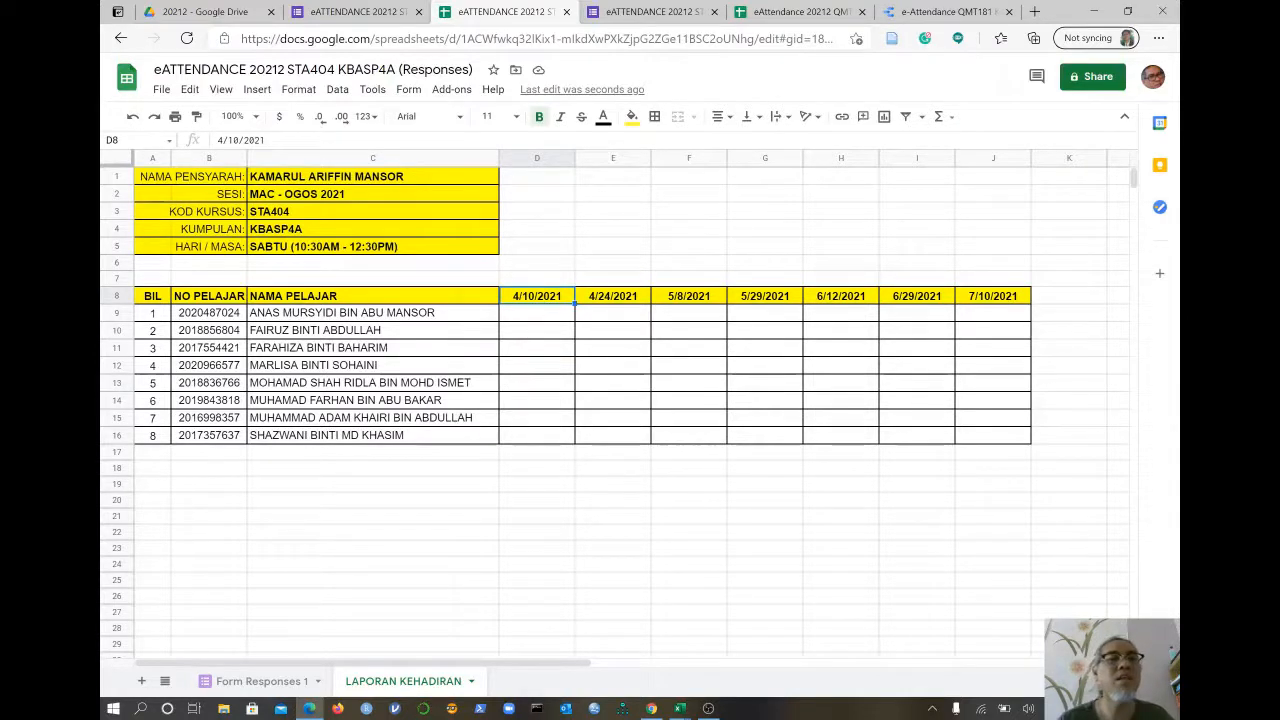
drag(240, 141, 218, 143)
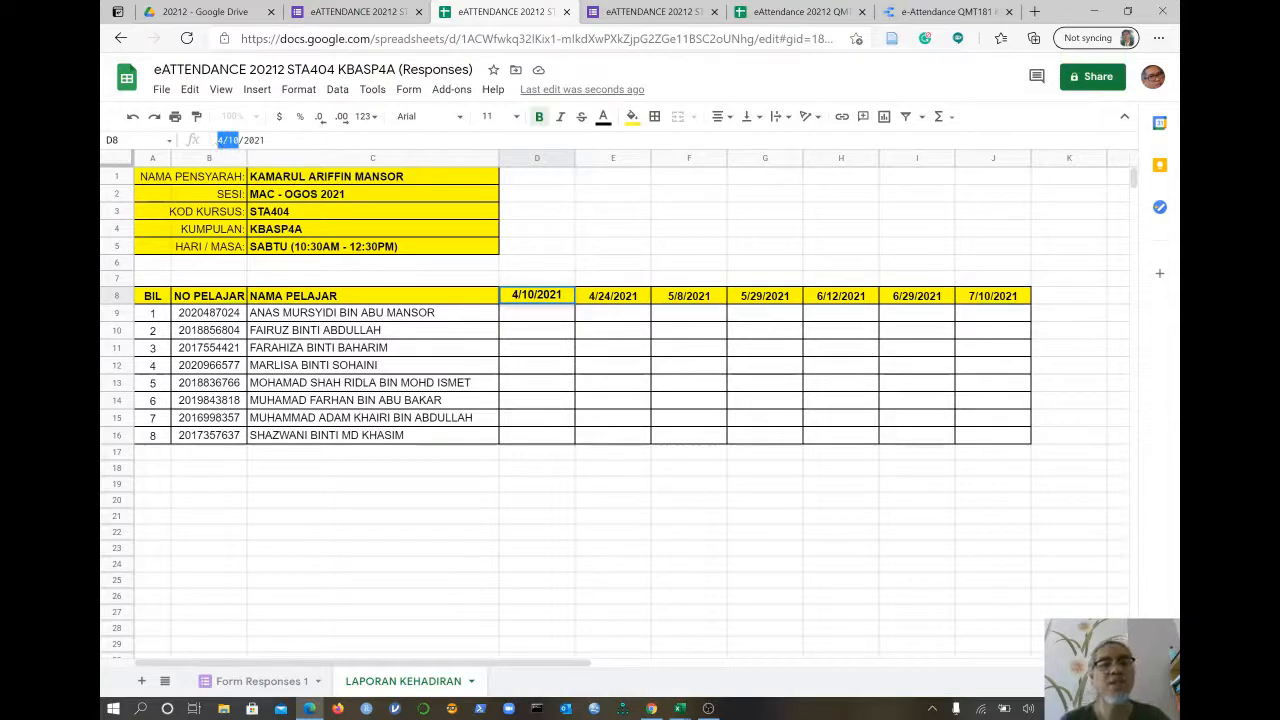
text(3/2)
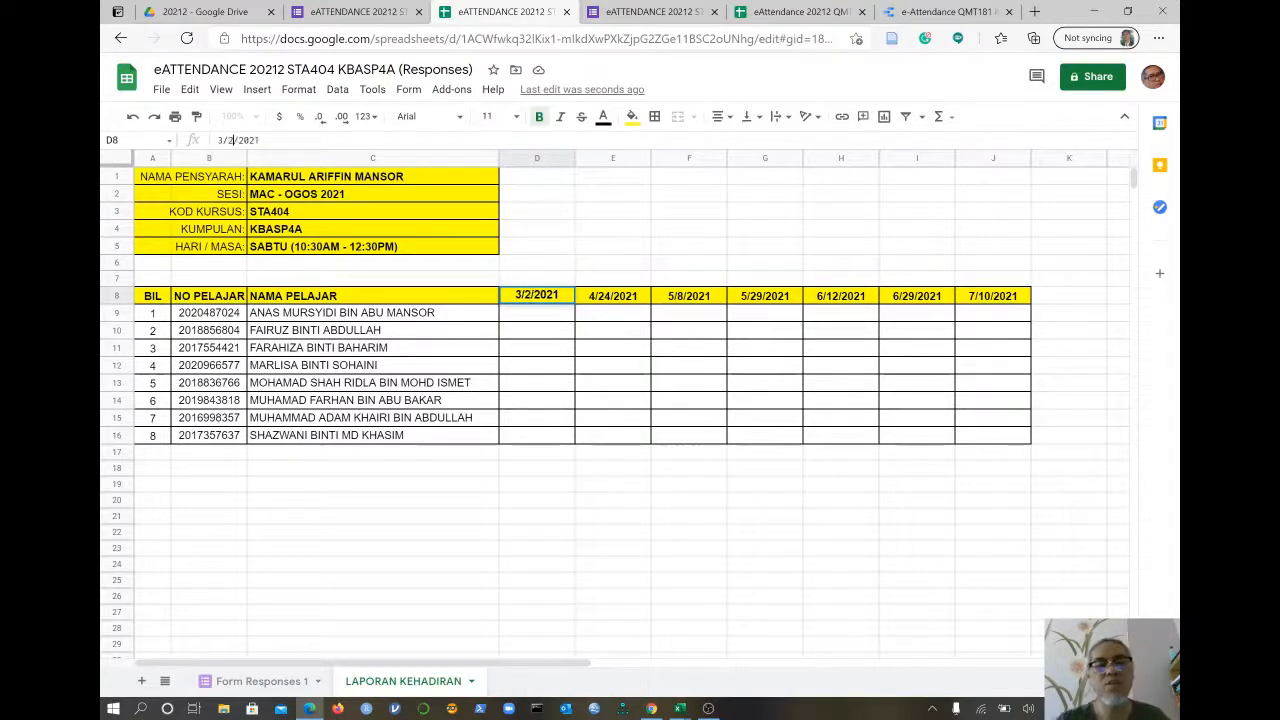
text(9)
key(Return)
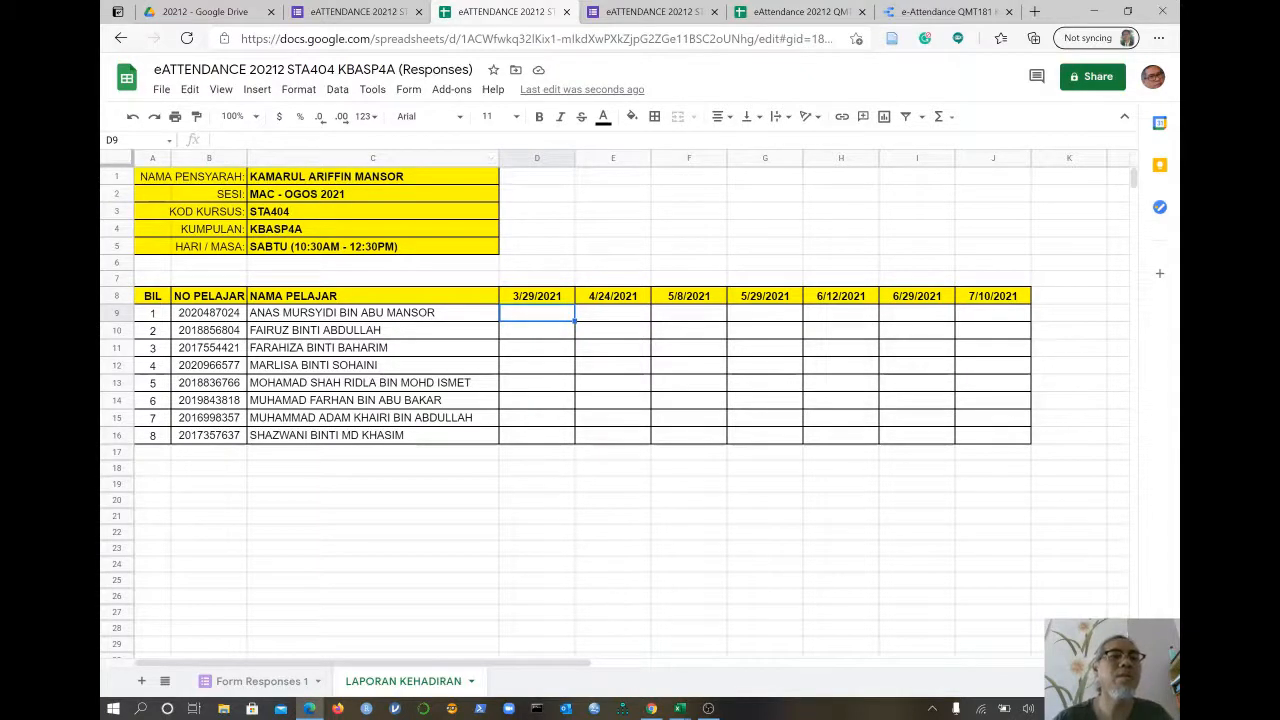
click(248, 141)
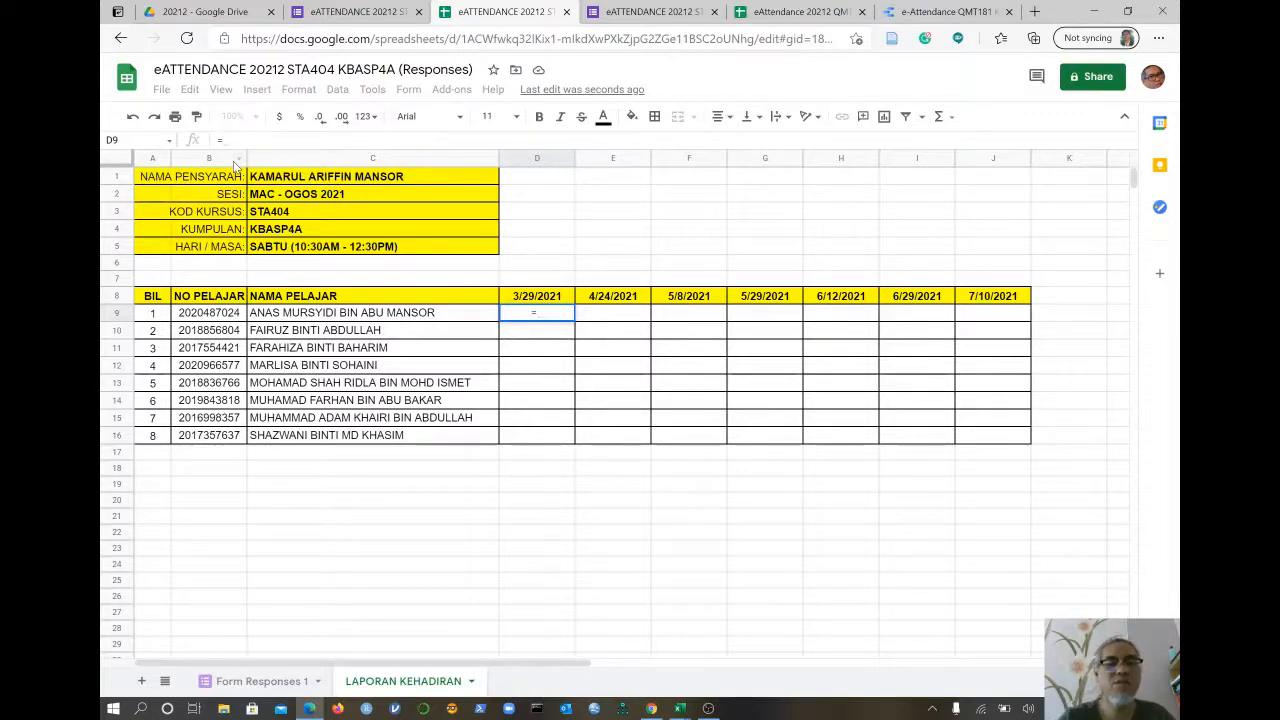
text(COUNT)
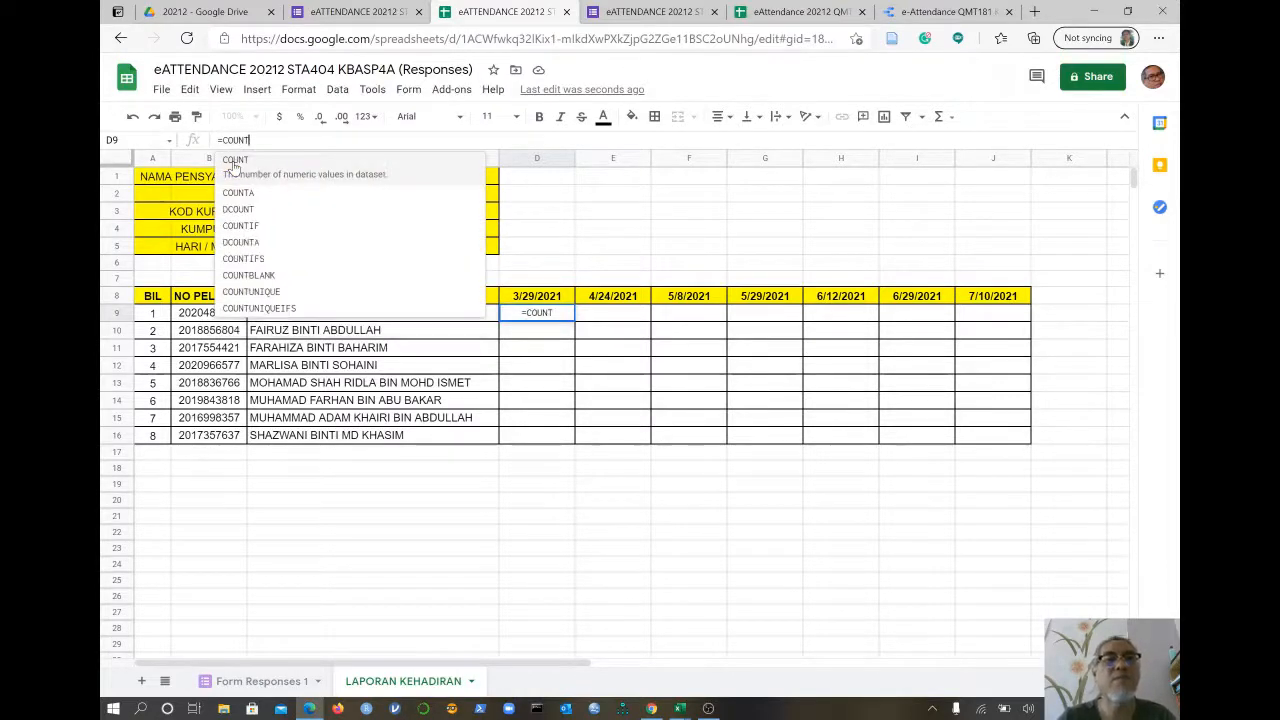
text(IFS)
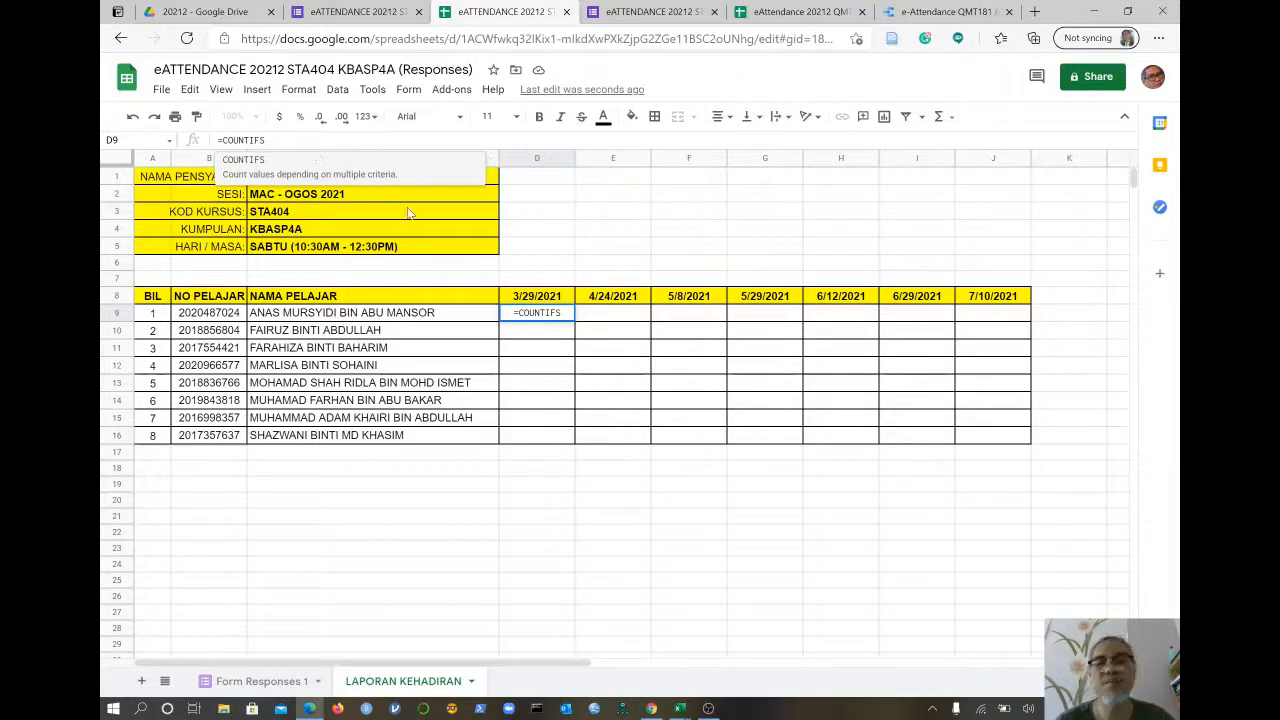
key(BackSpace)
key(Escape)
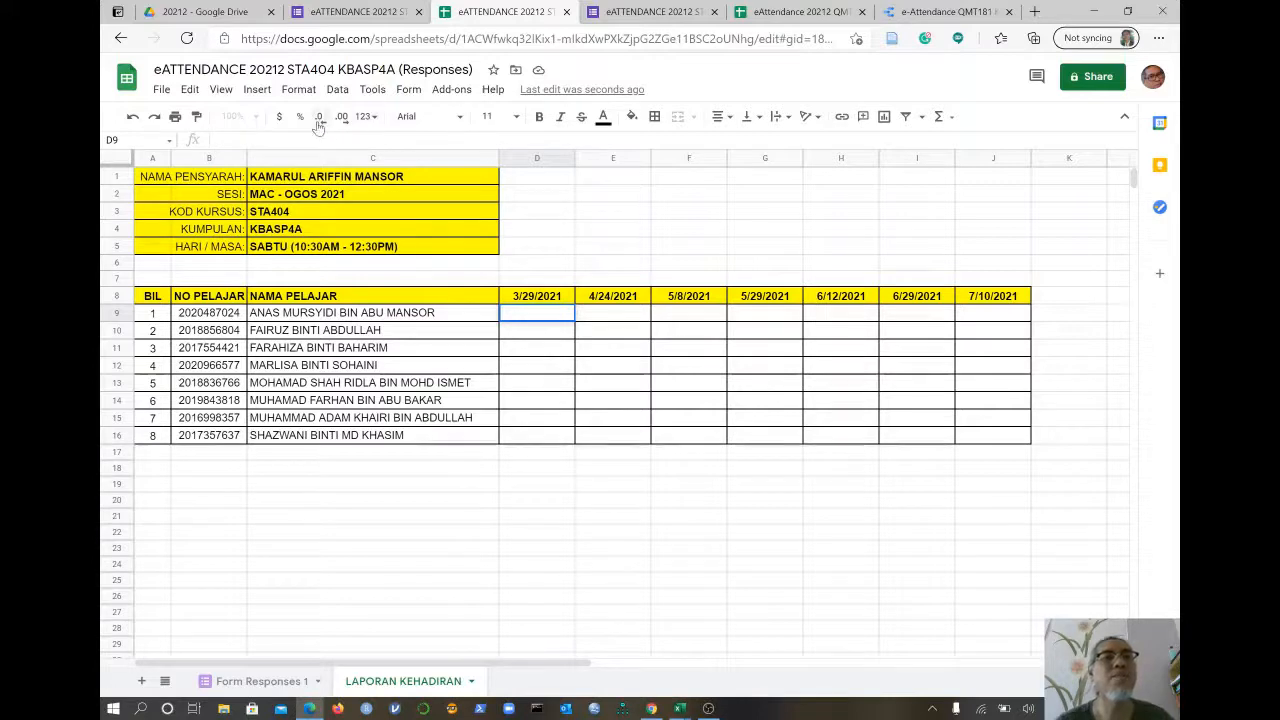
- Zoom the attendance sheet to 125%, then to 150%, and select D9
click(611, 265)
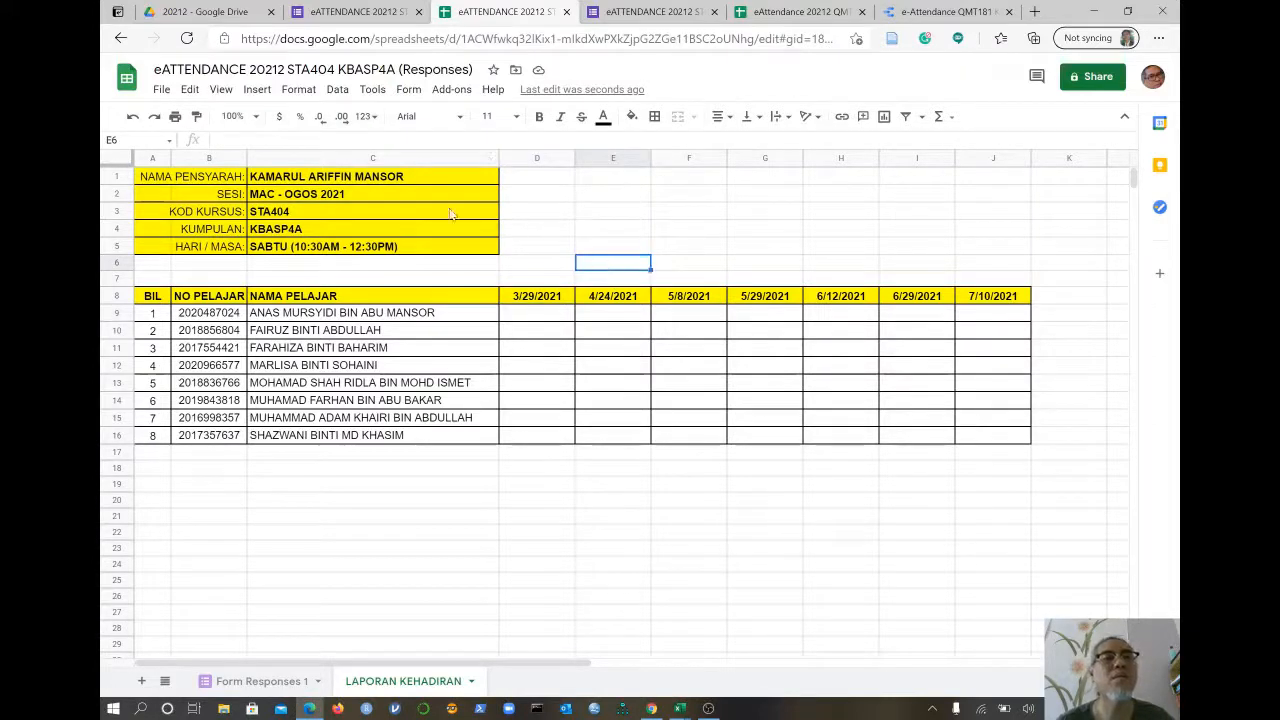
click(255, 117)
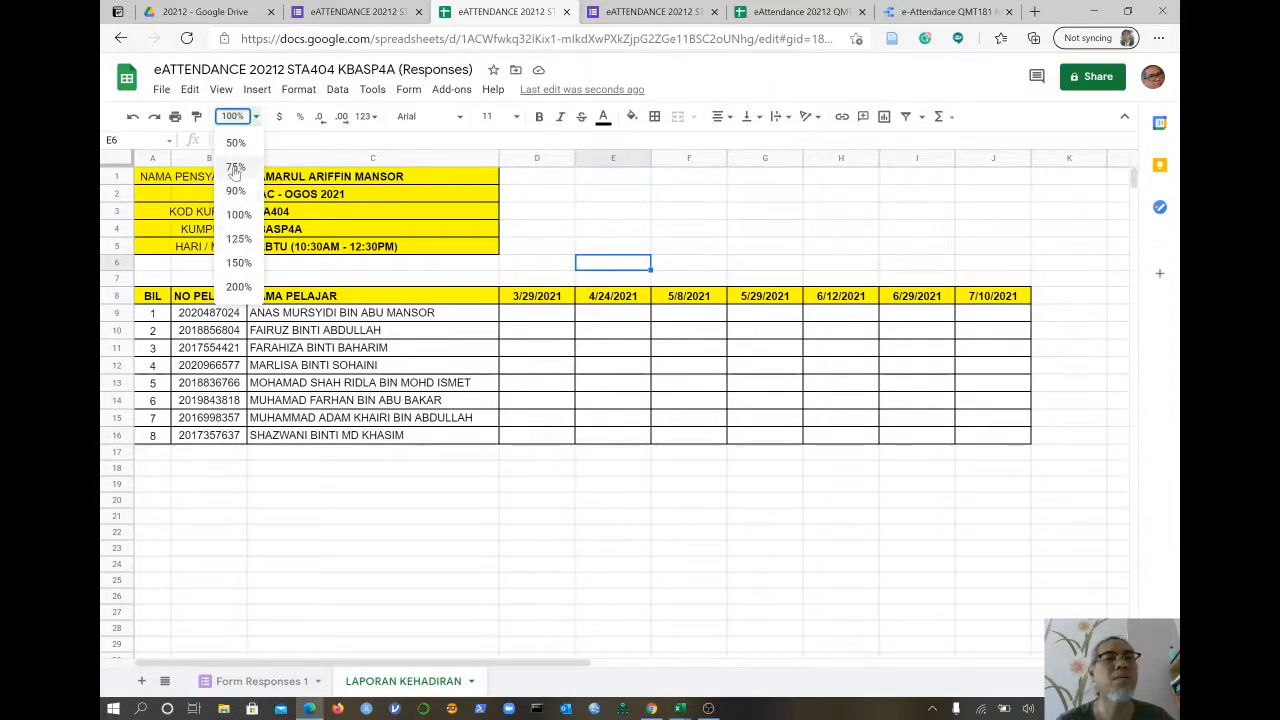
click(239, 239)
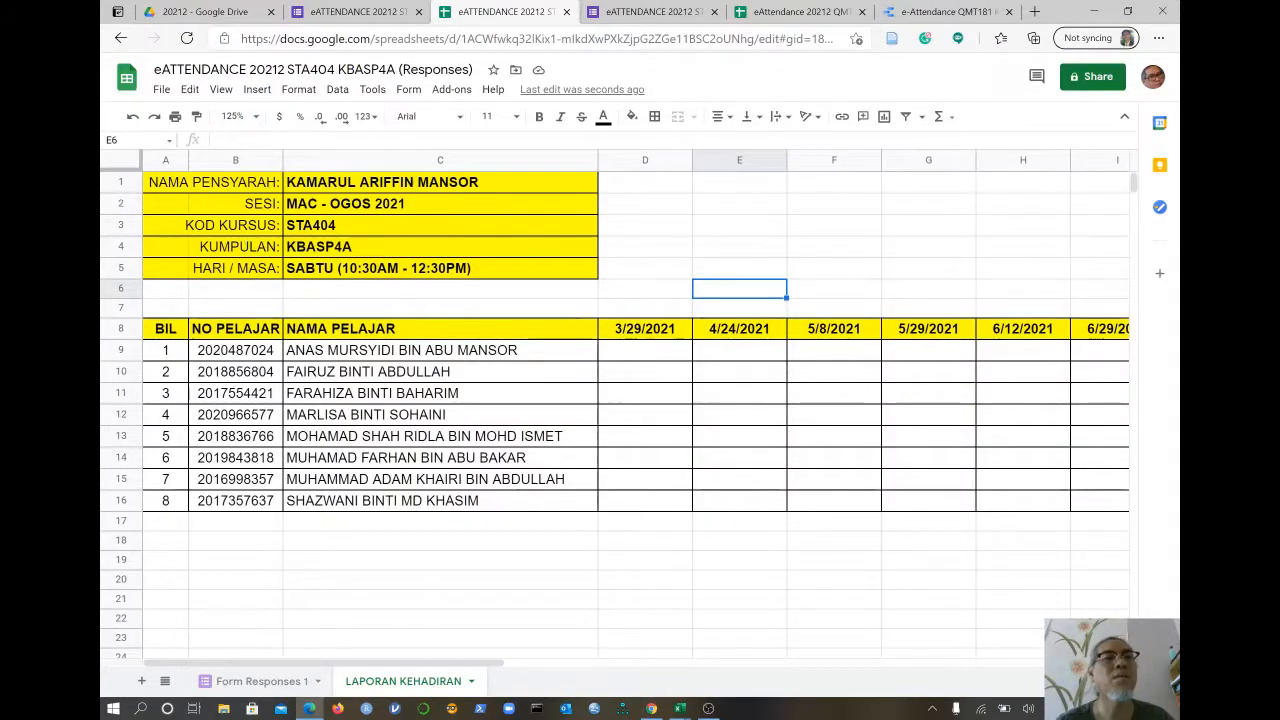
click(243, 146)
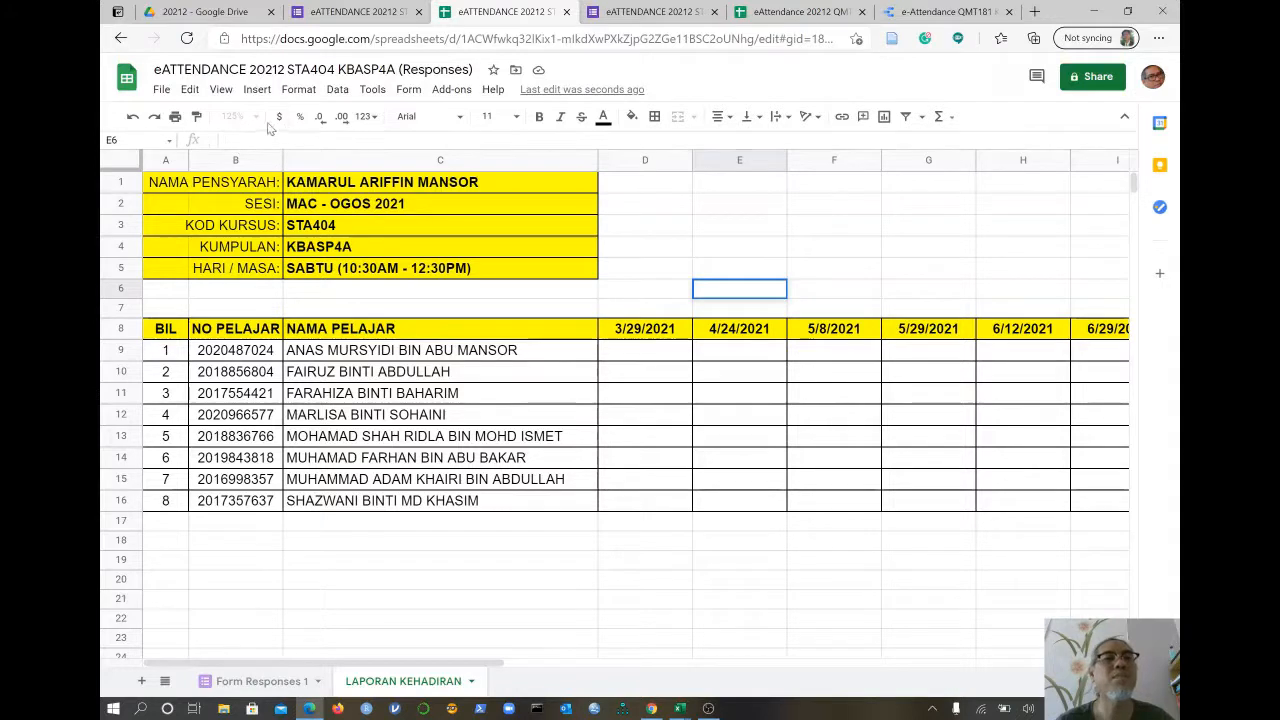
click(655, 294)
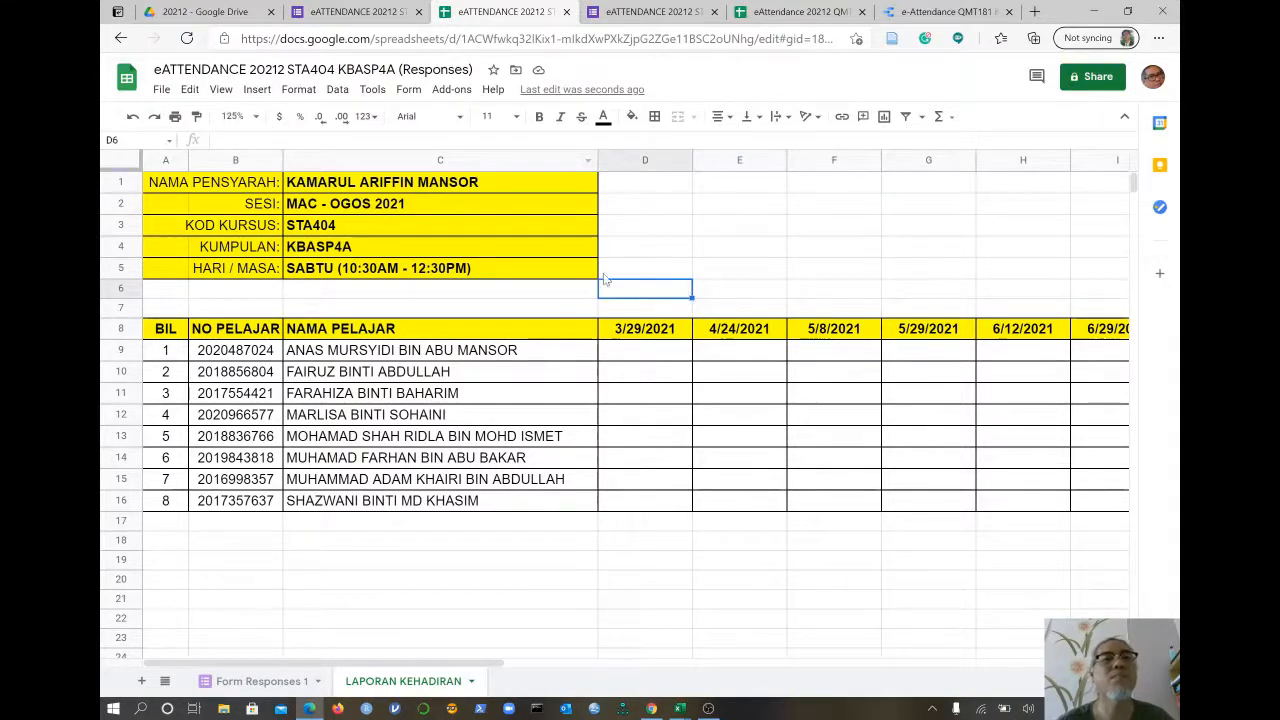
click(237, 116)
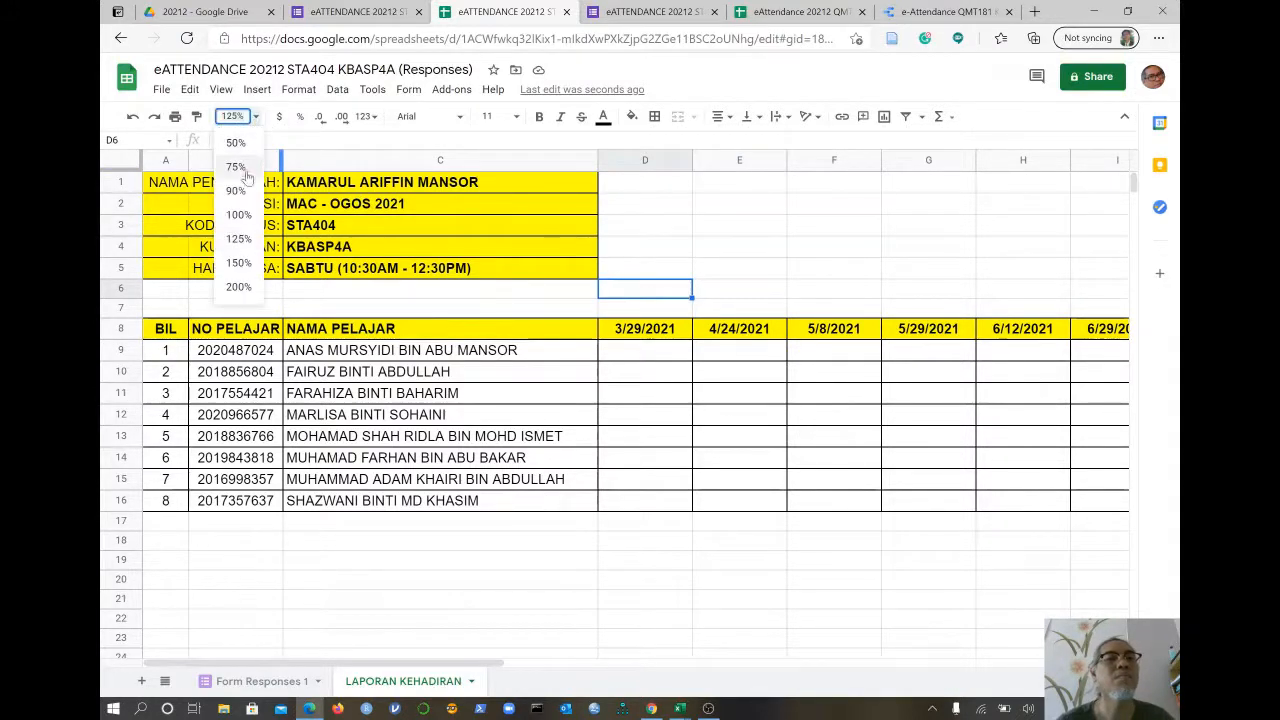
click(238, 262)
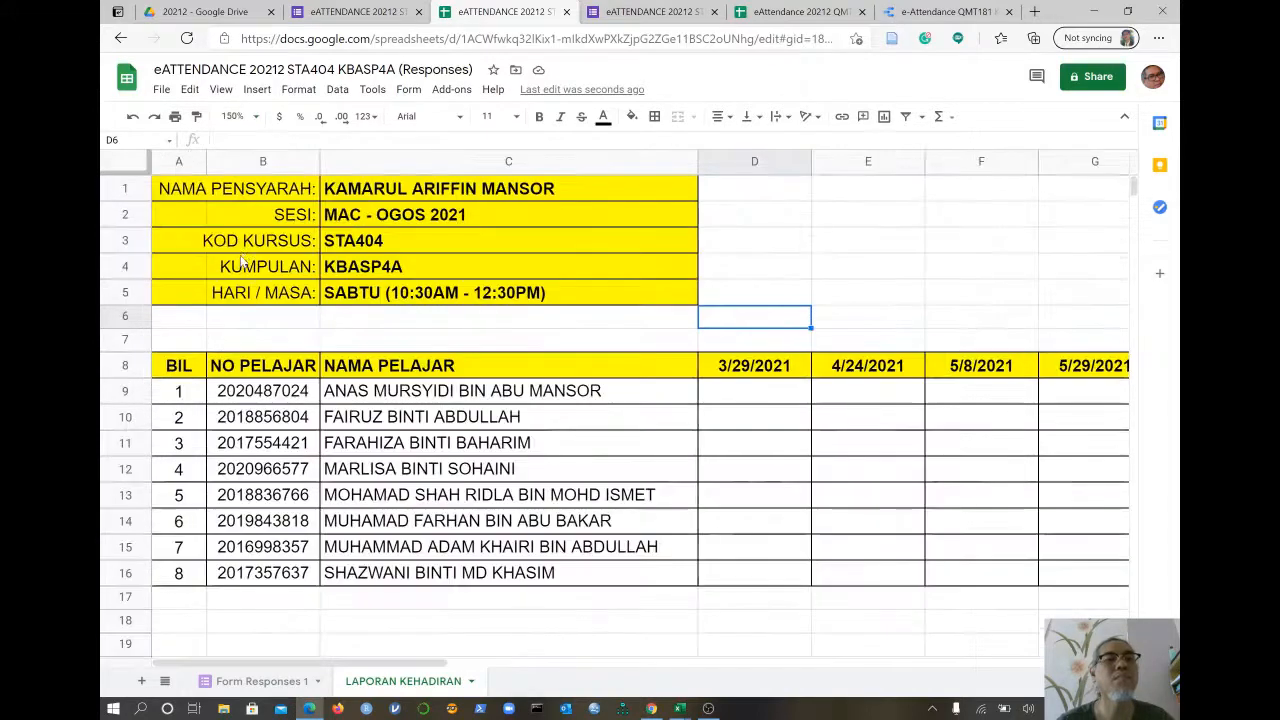
click(245, 141)
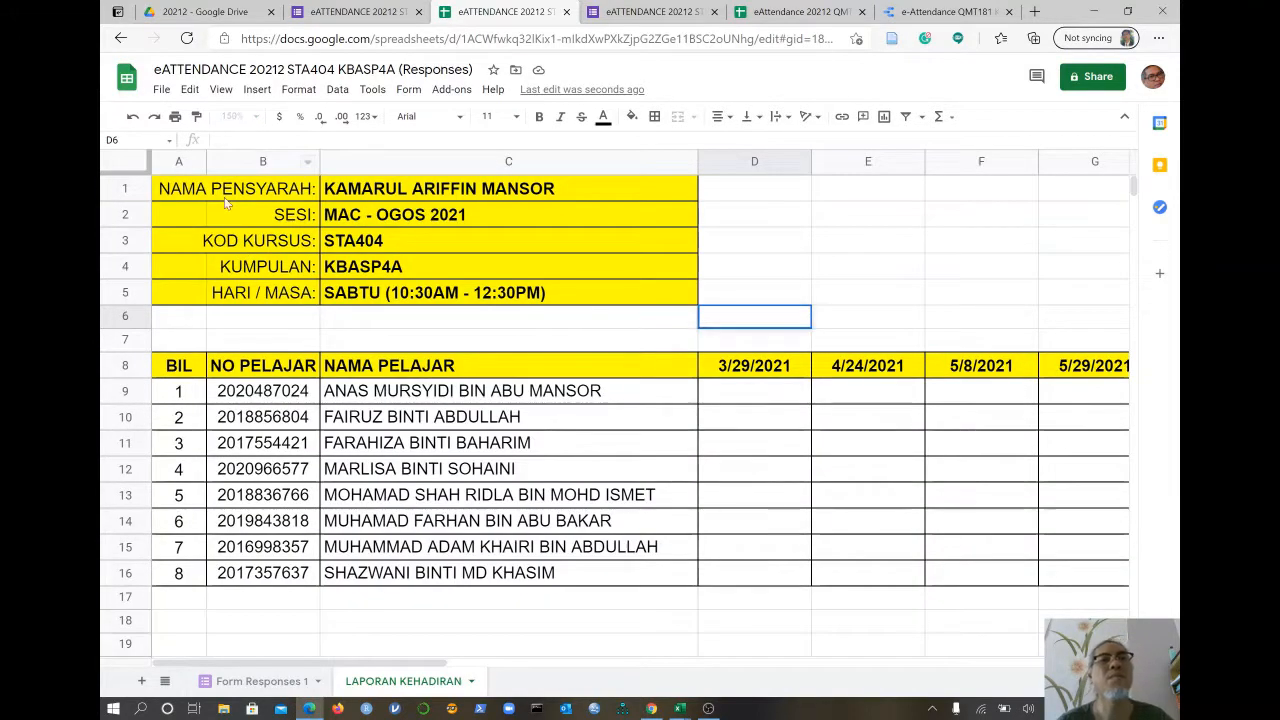
click(744, 394)
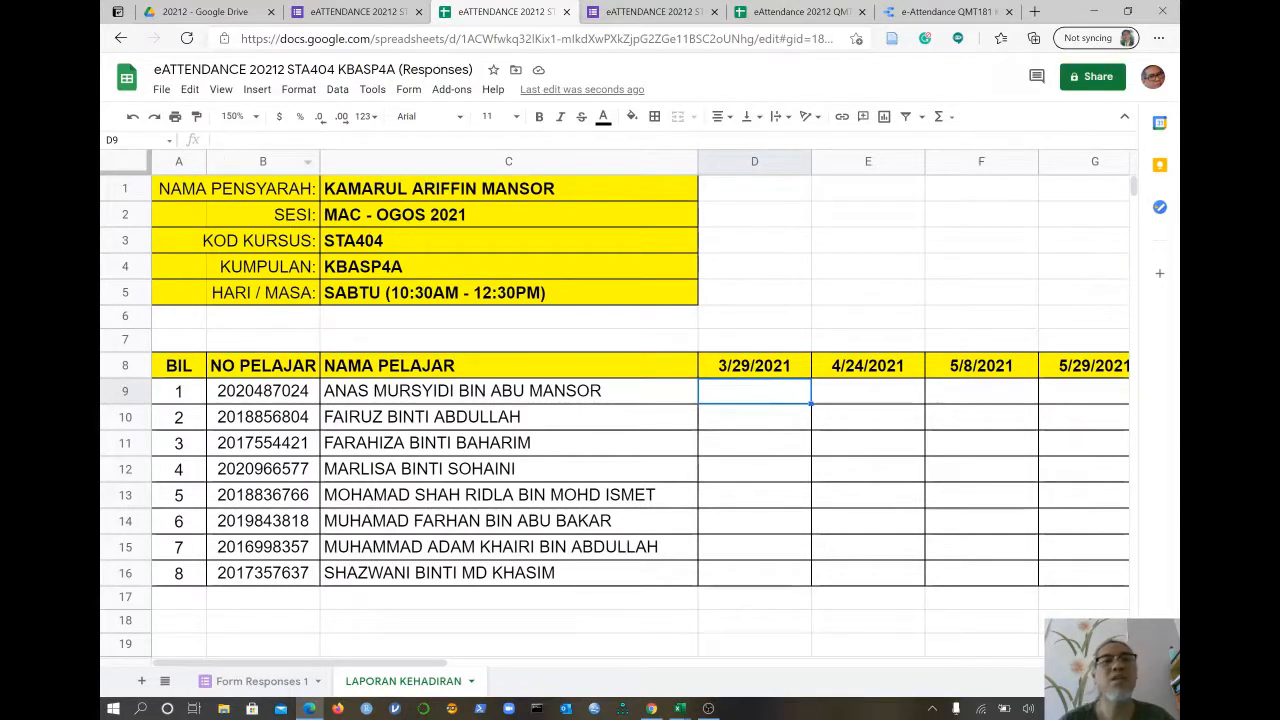
- Start a counting formula in D9 by typing =COUNTIFS(
text(=)
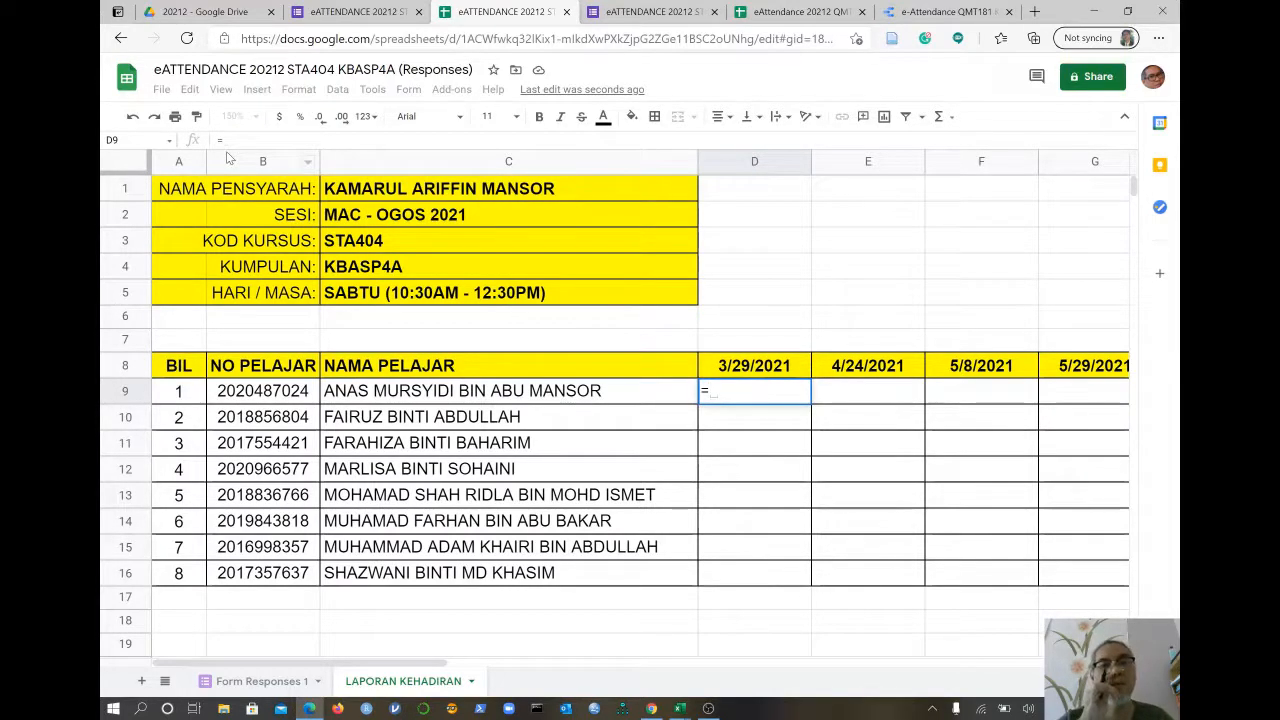
text(C)
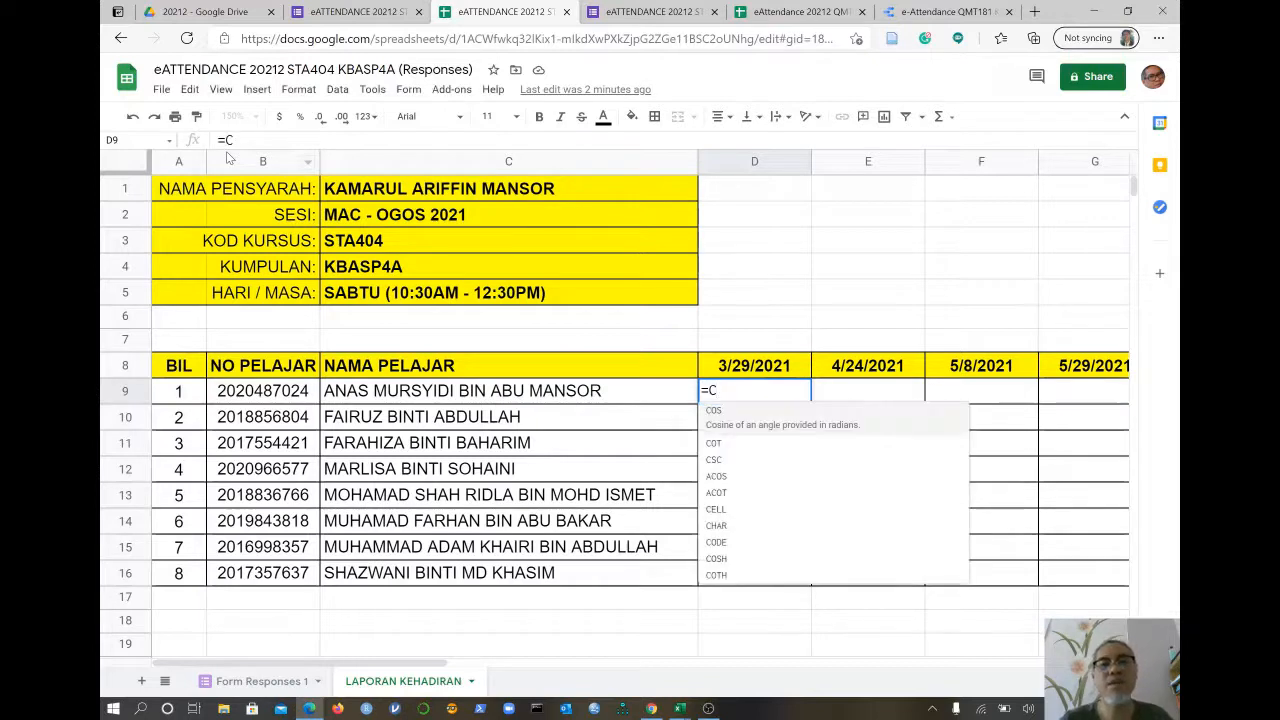
text(OUNTI)
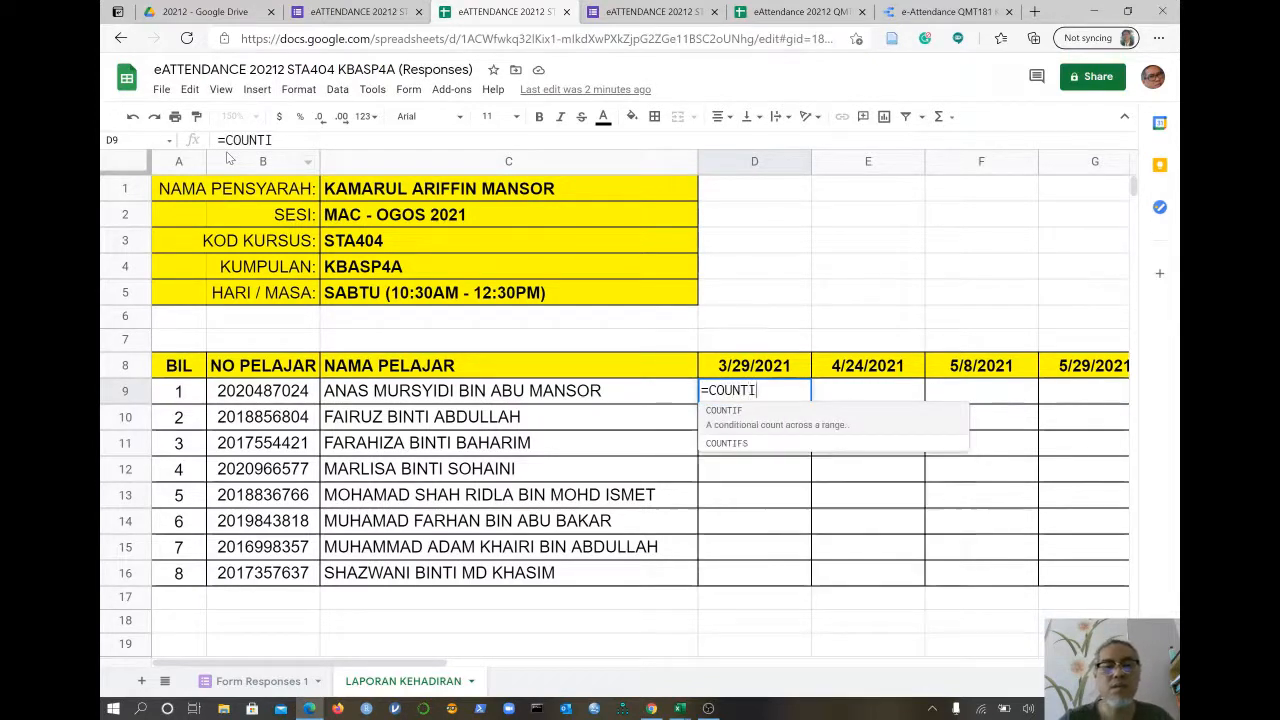
text(F)
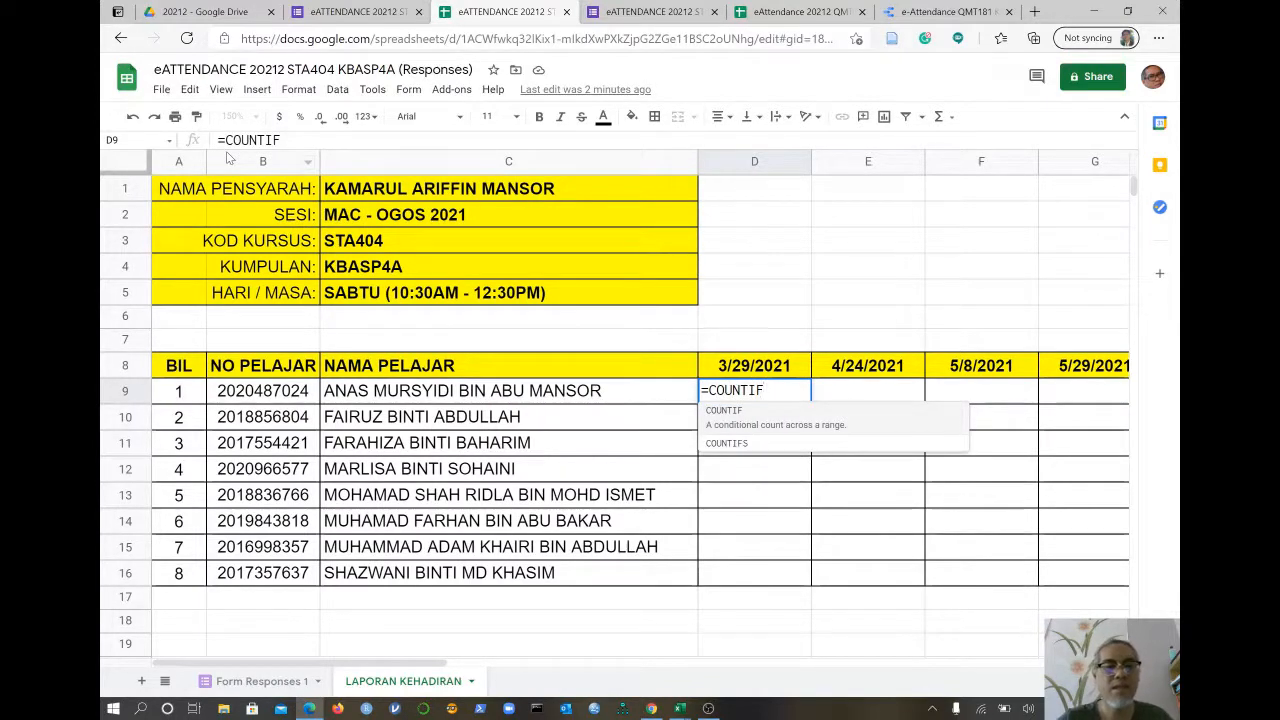
text(S)
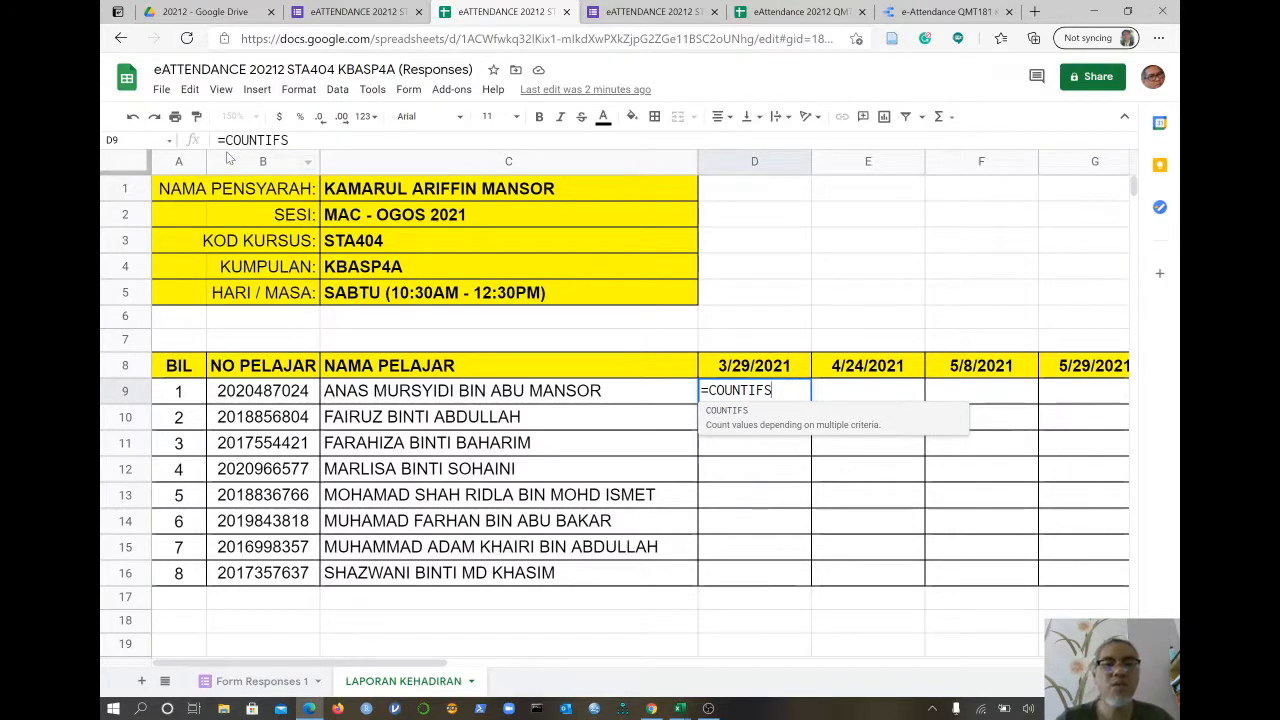
text(()
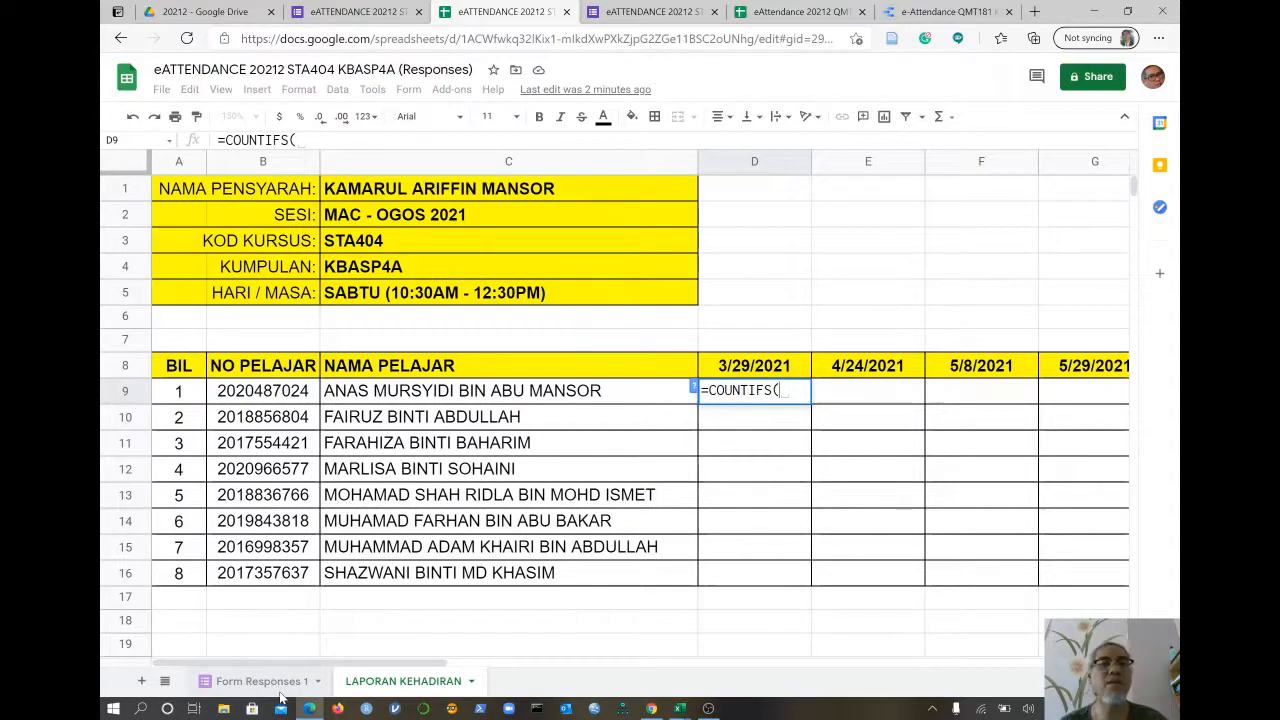
- Add the absolute range 'Form Responses 1'!$B:$B as the formula's first criteria range
click(280, 684)
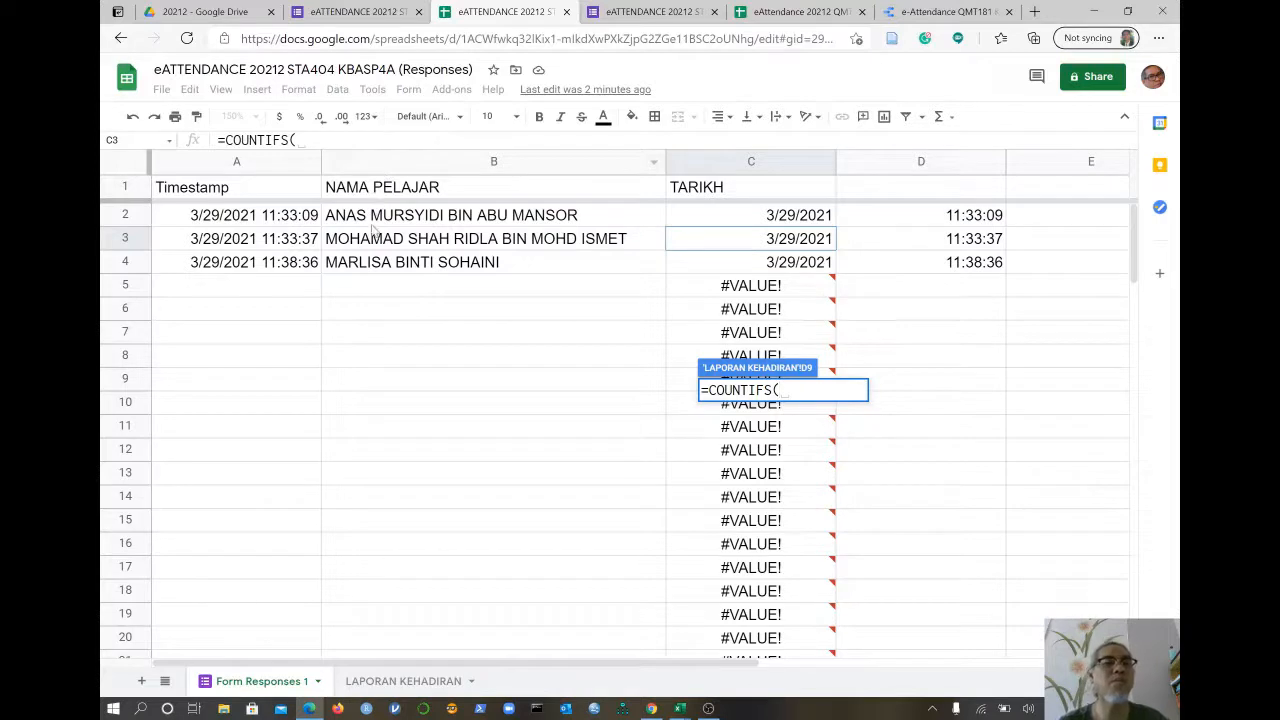
click(407, 162)
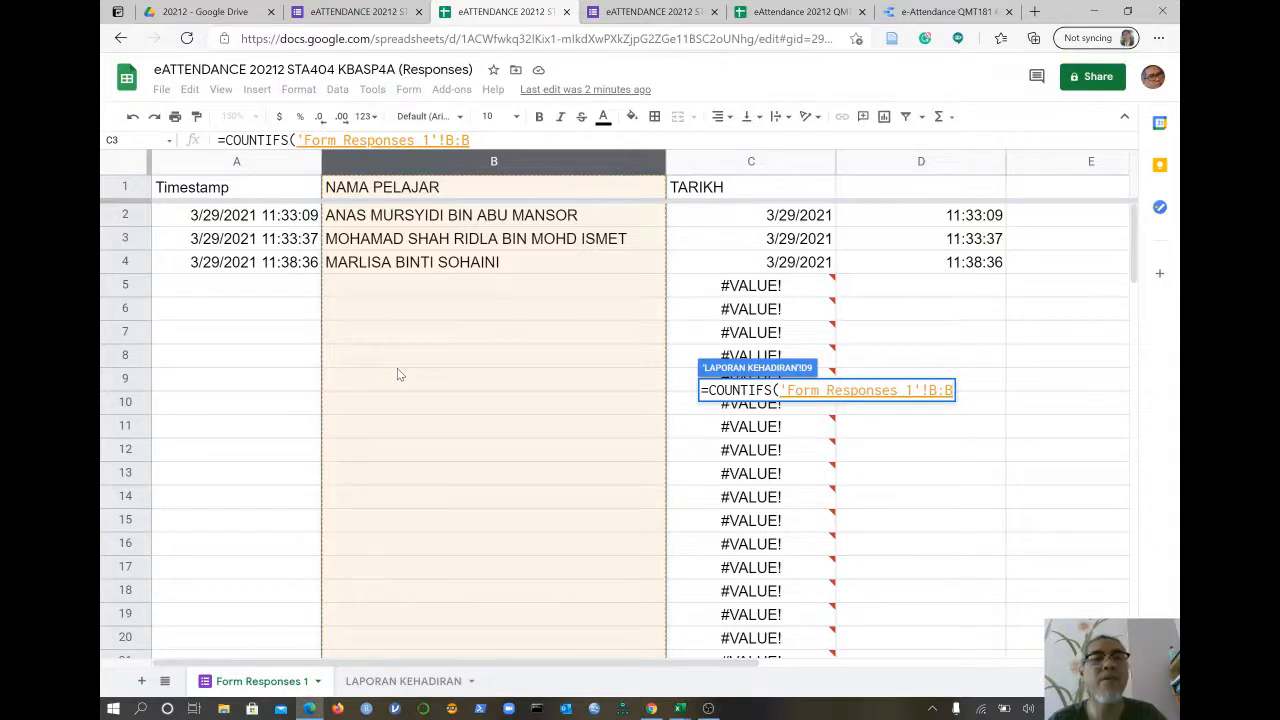
key(F4)
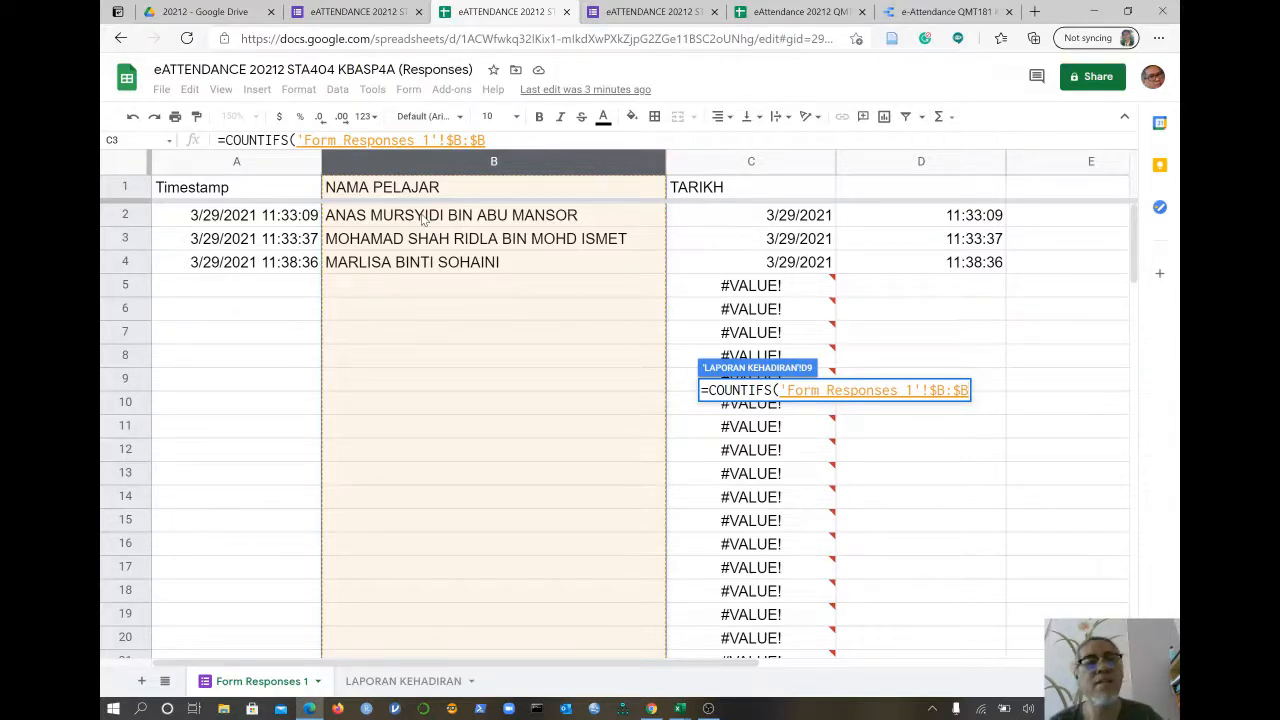
text(,)
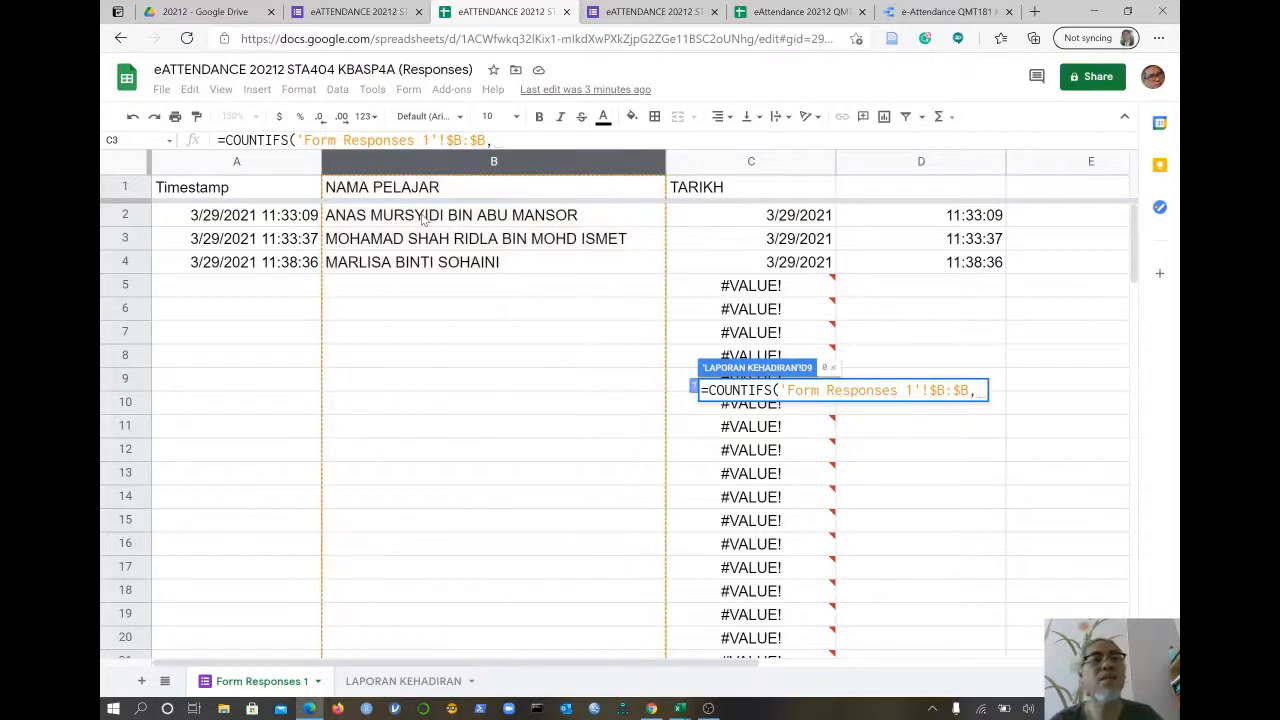
click(400, 684)
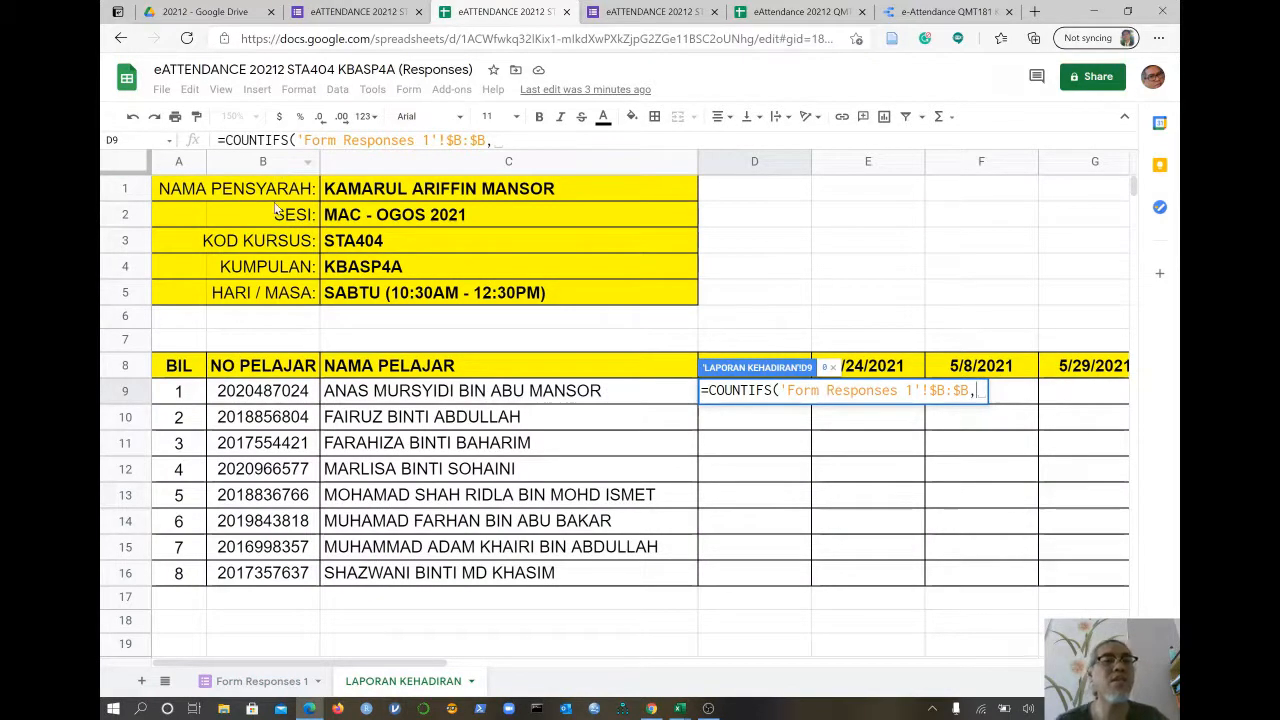
- Add the student name $C9, with its column locked, as the first criterion
click(407, 396)
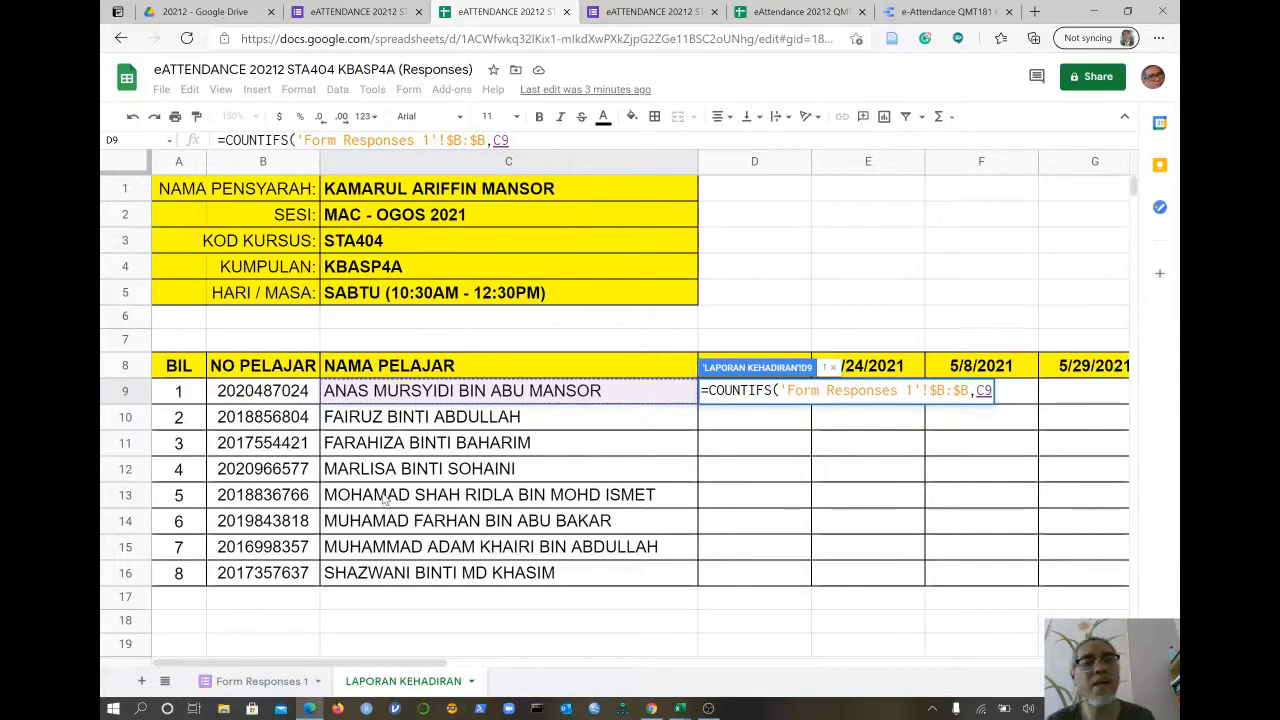
key(F4)
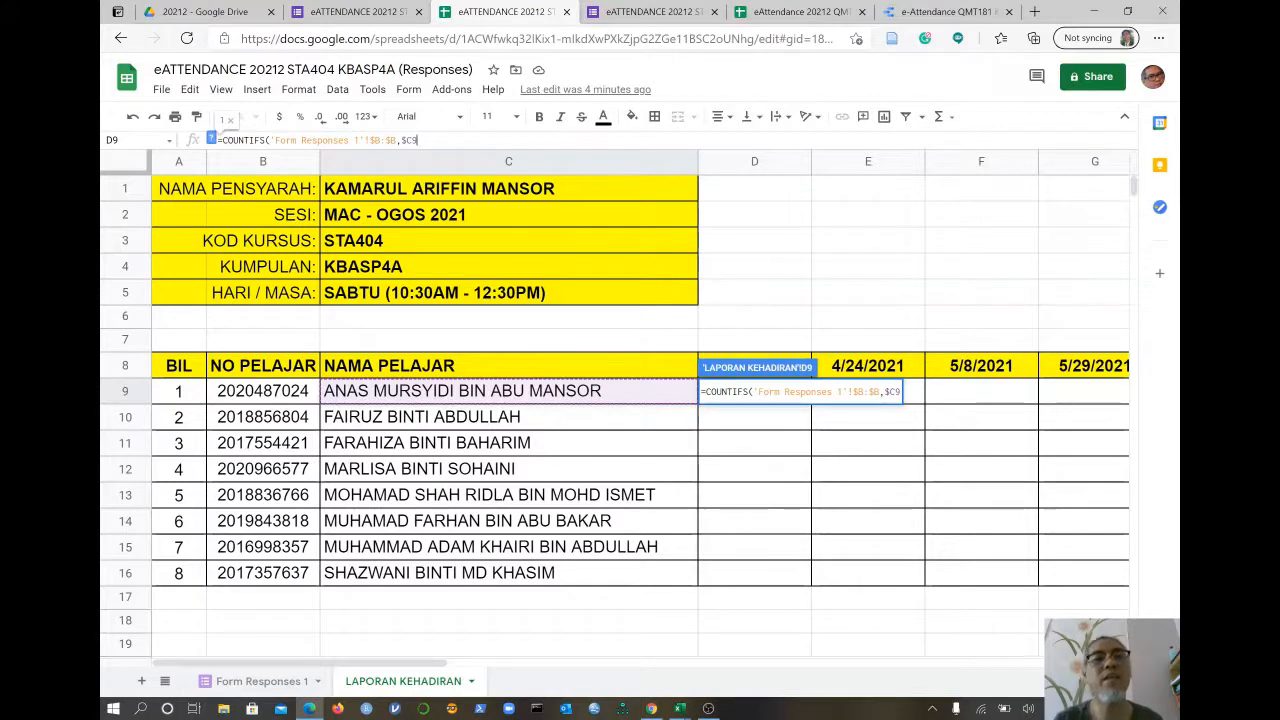
text(,)
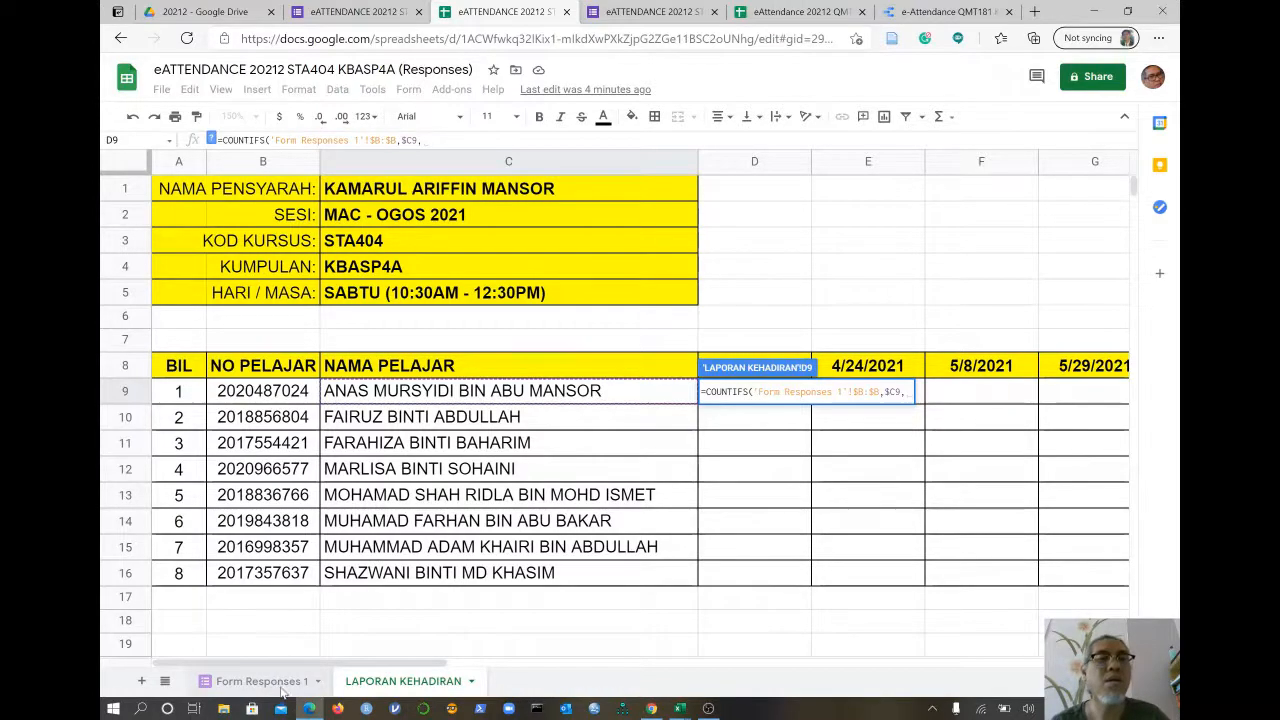
- Add the absolute TARIKH range 'Form Responses 1'!$C:$C as the second criteria range
click(262, 681)
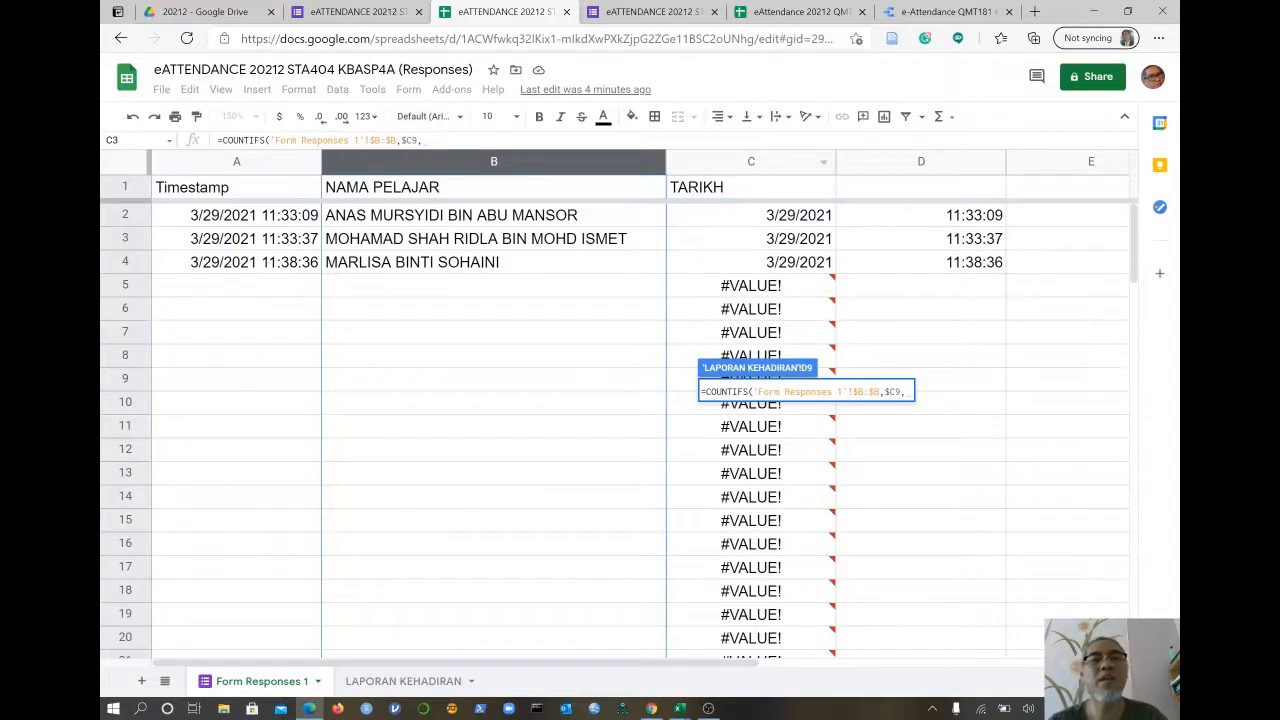
click(752, 163)
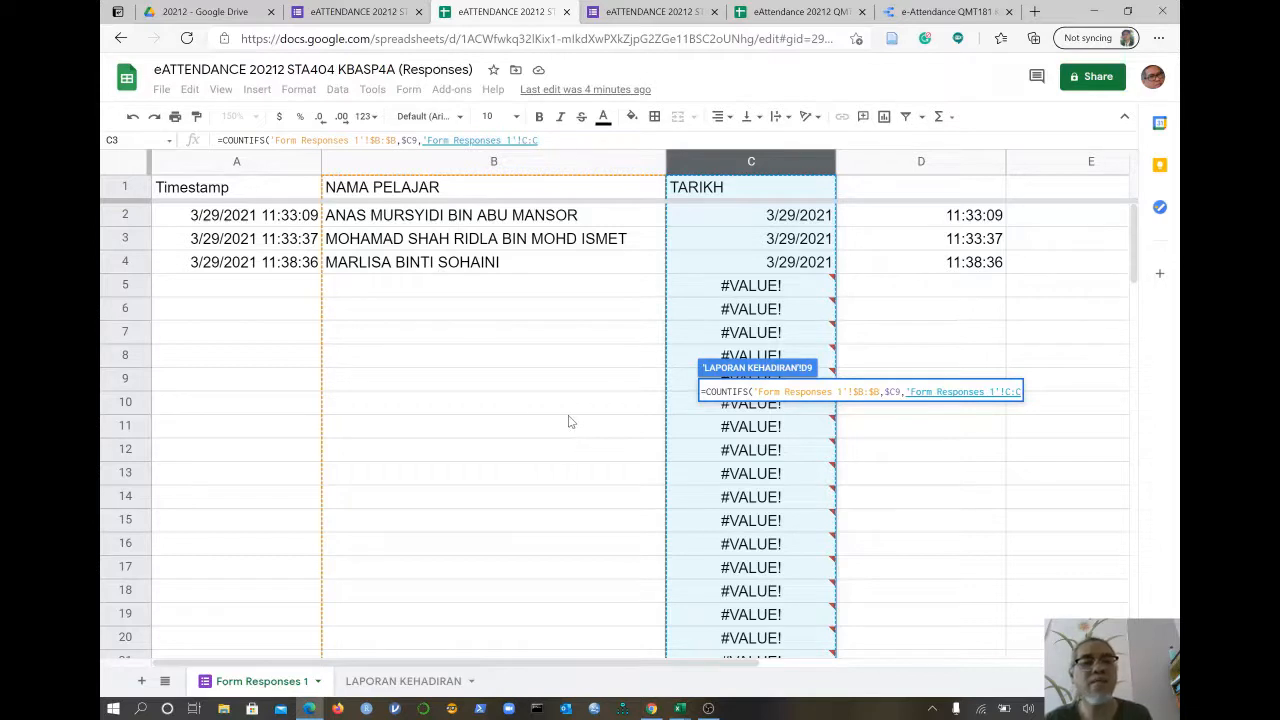
key(F4)
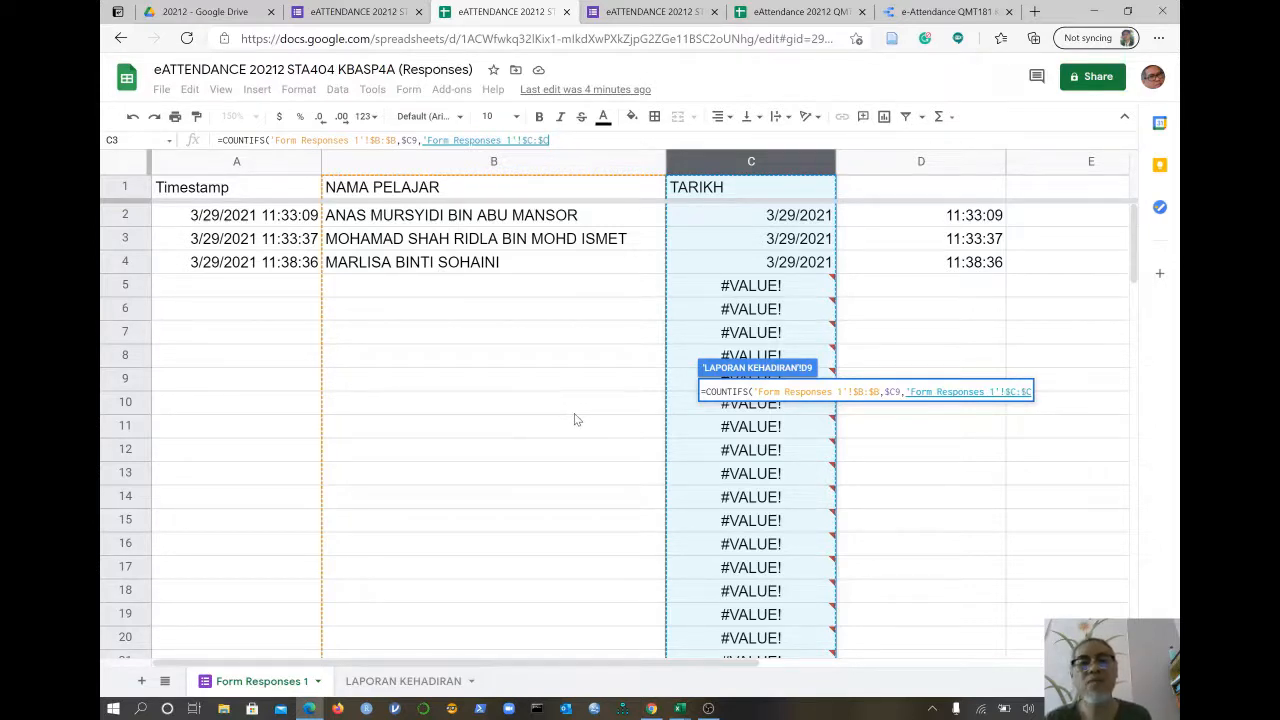
text(,)
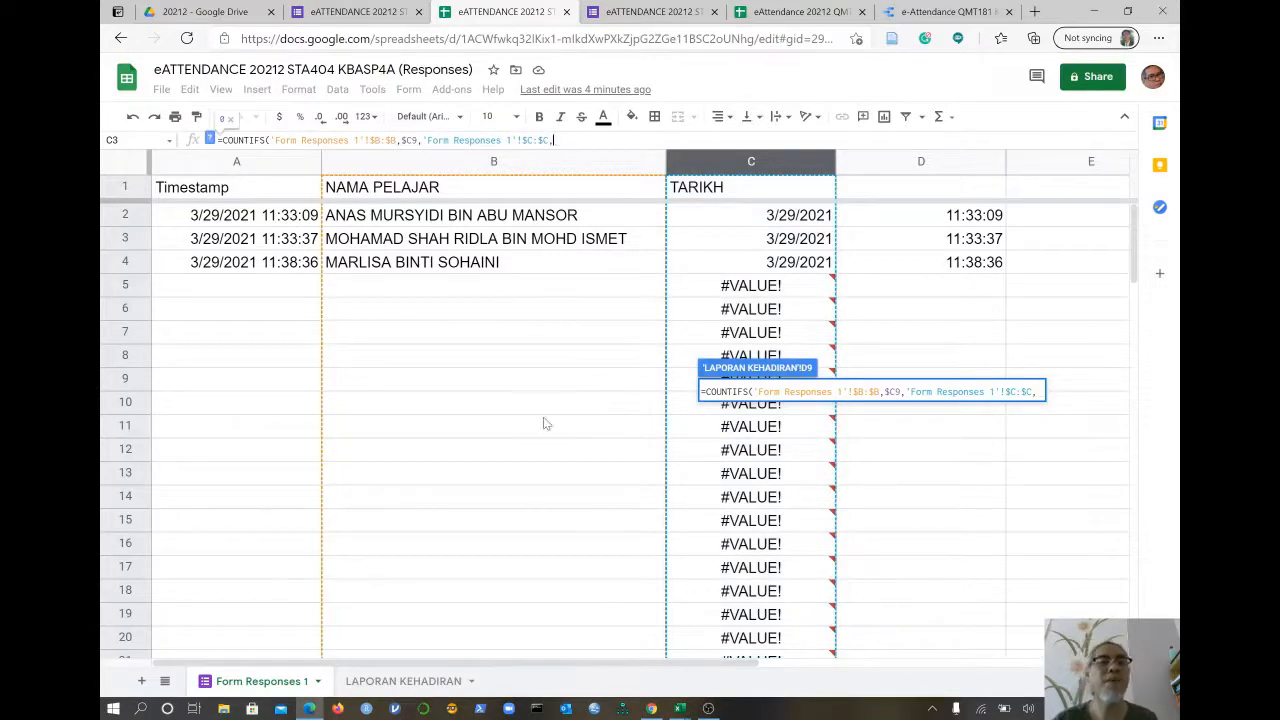
click(400, 682)
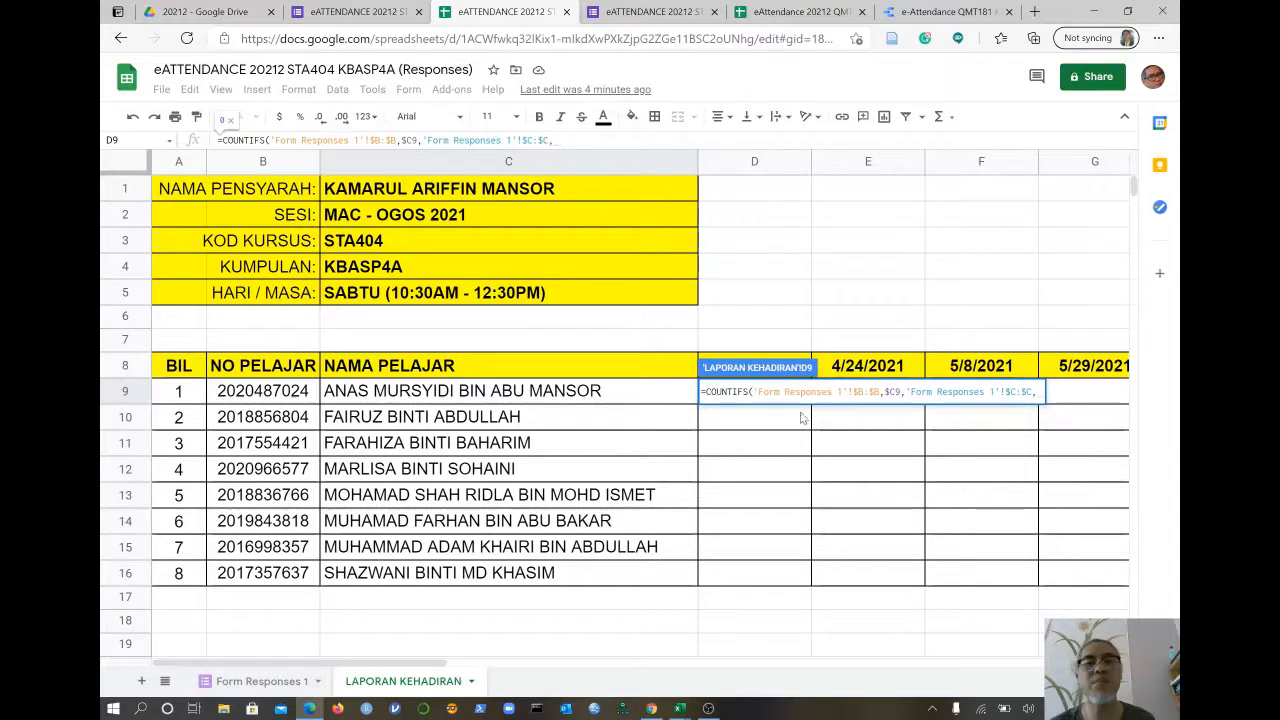
- Use date header D$8, with only its row locked, as the second criterion
click(848, 370)
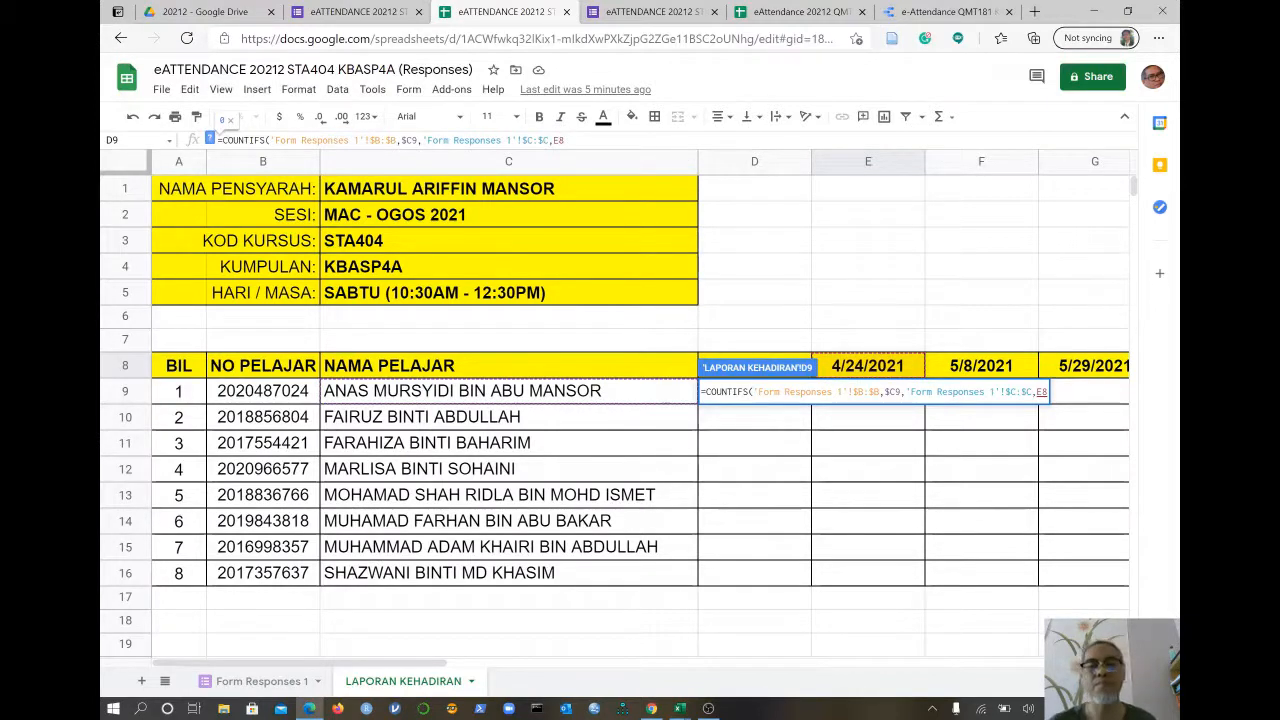
key(Left)
key(BackSpace)
text(D)
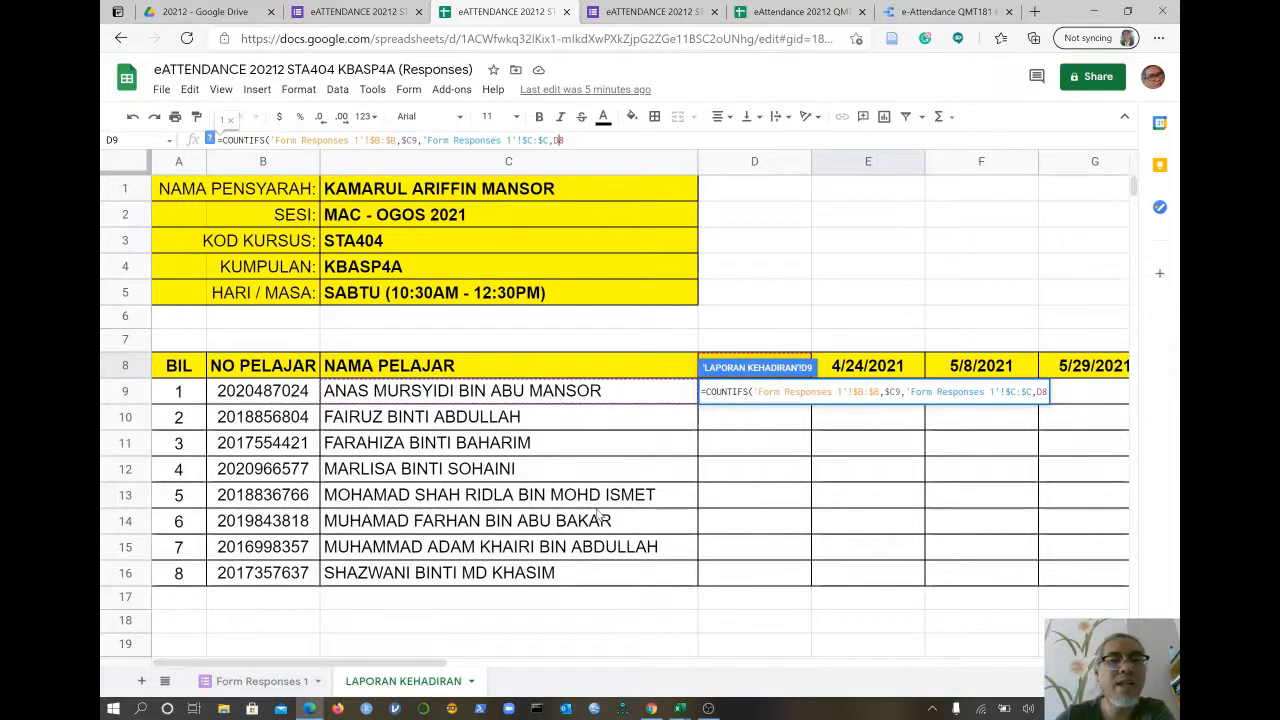
key(F4)
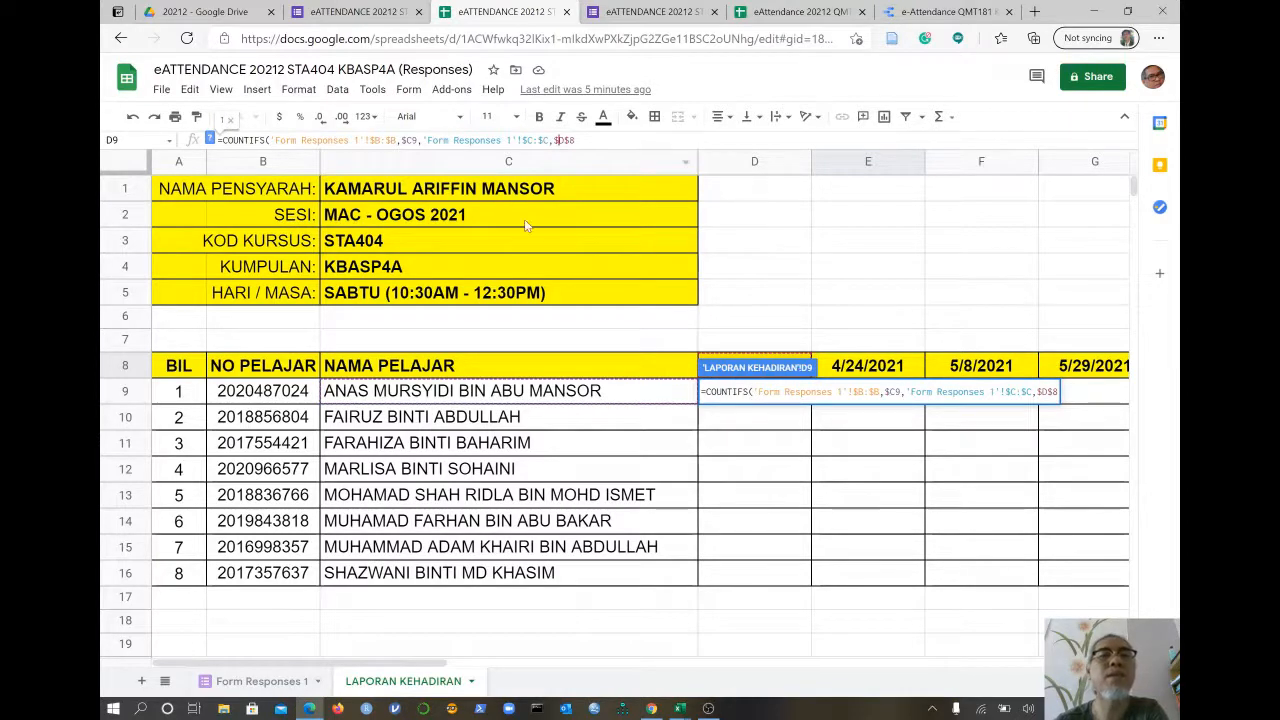
key(F4)
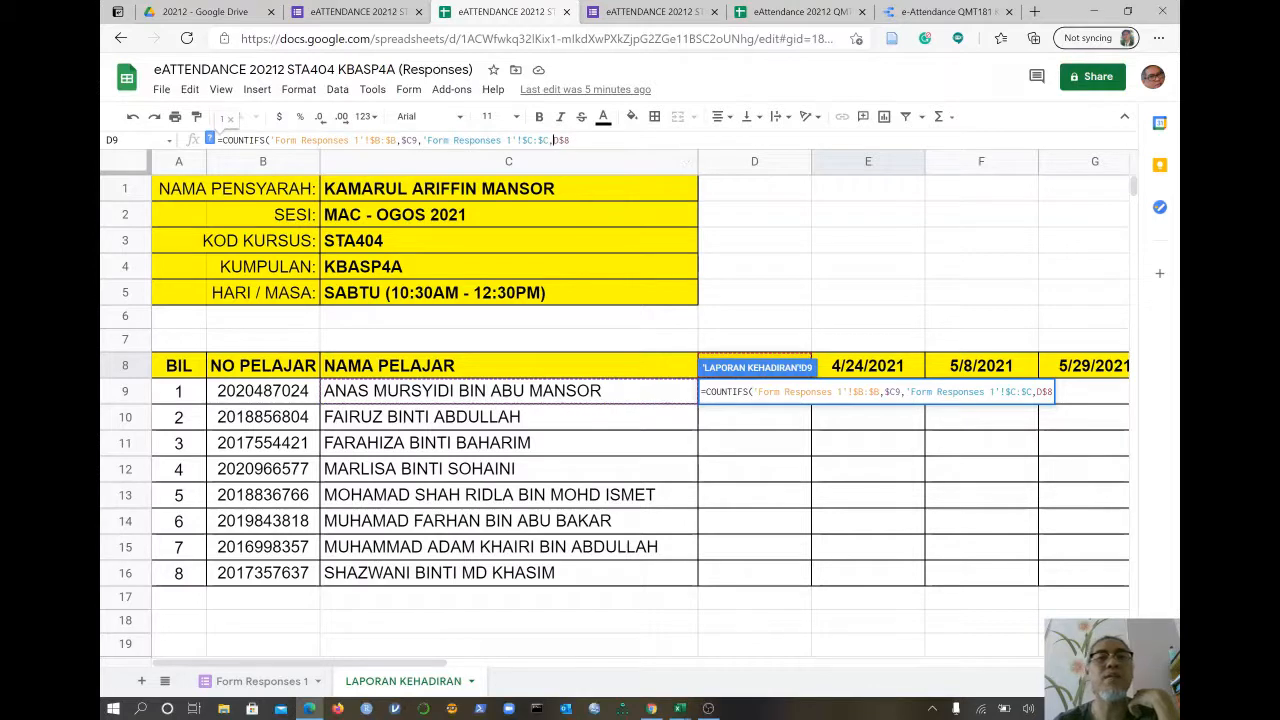
- Close the COUNTIFS formula and wrap it in ArrayFormula
click(571, 140)
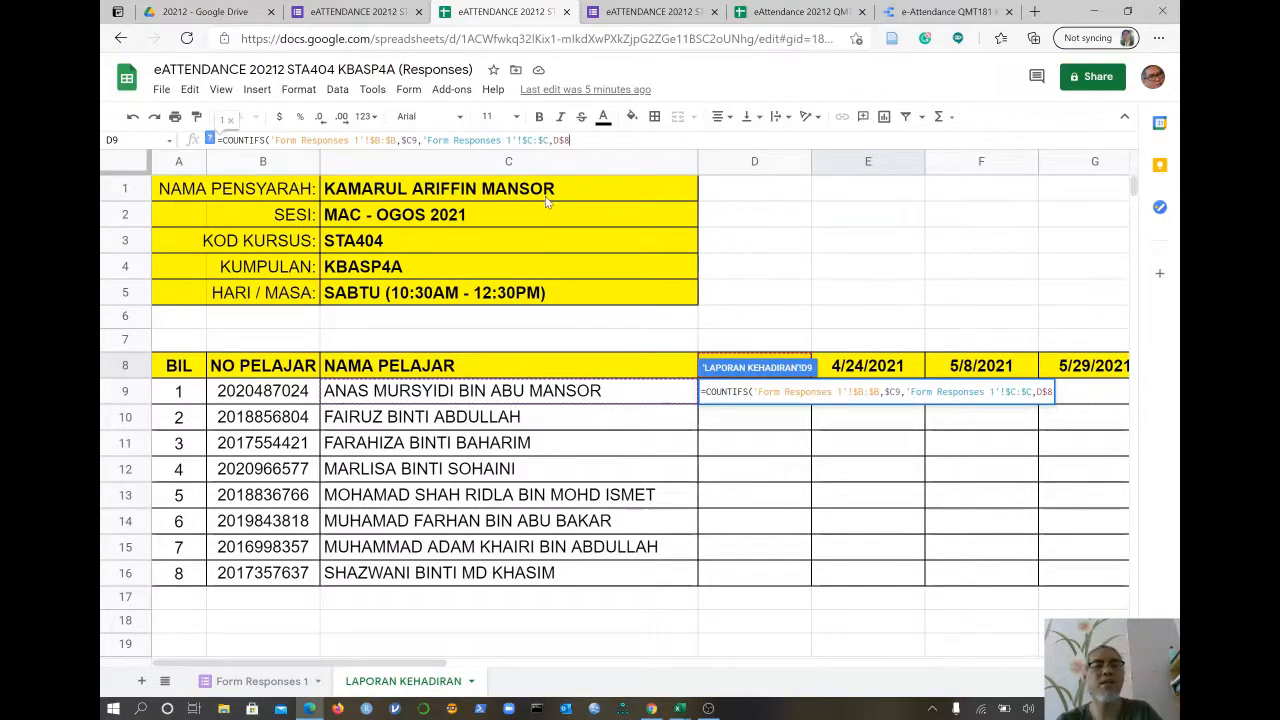
text())
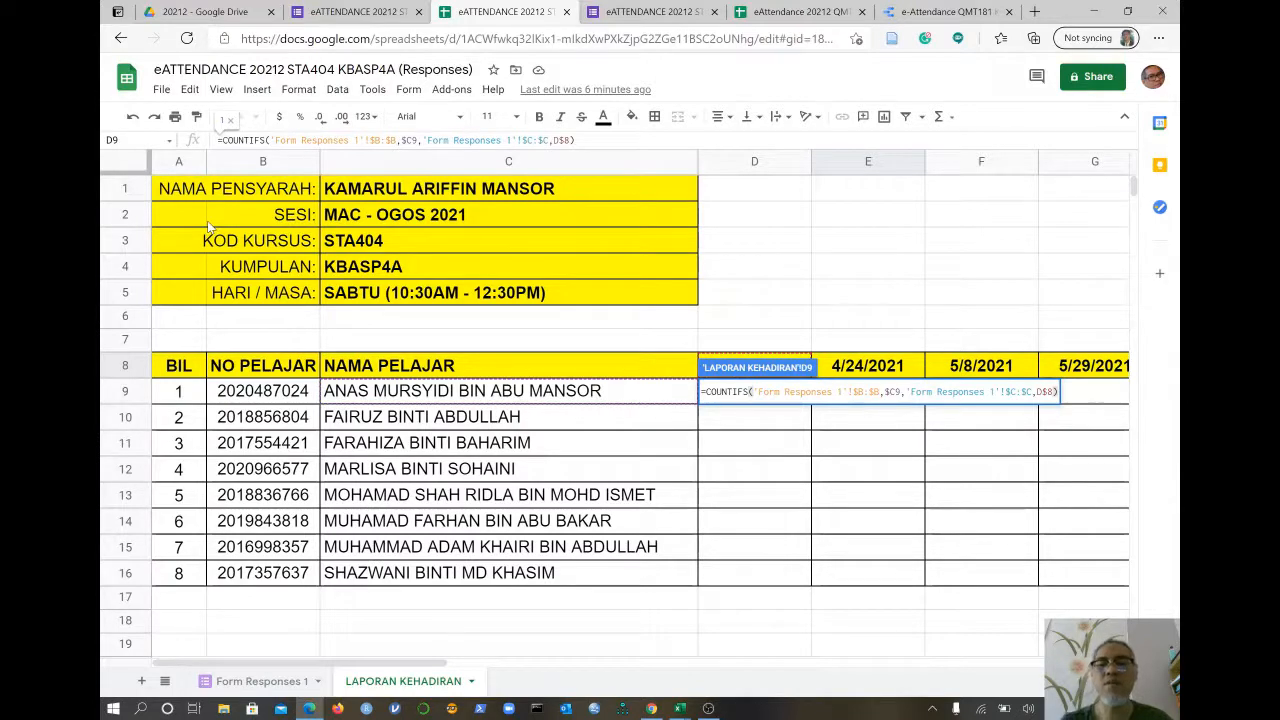
key(ctrl+shift+Return)
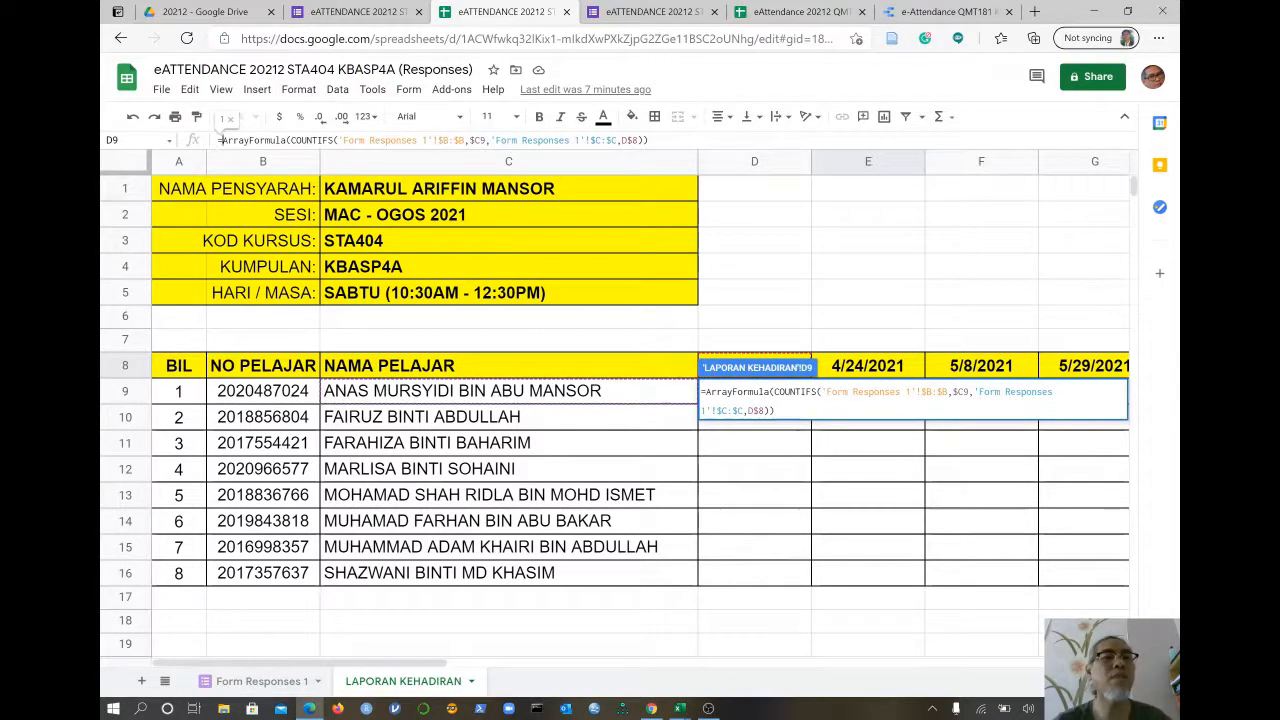
- Wrap the COUNTIFS in IF(...>=1,1,0) and commit D9's formula, returning 1
click(290, 140)
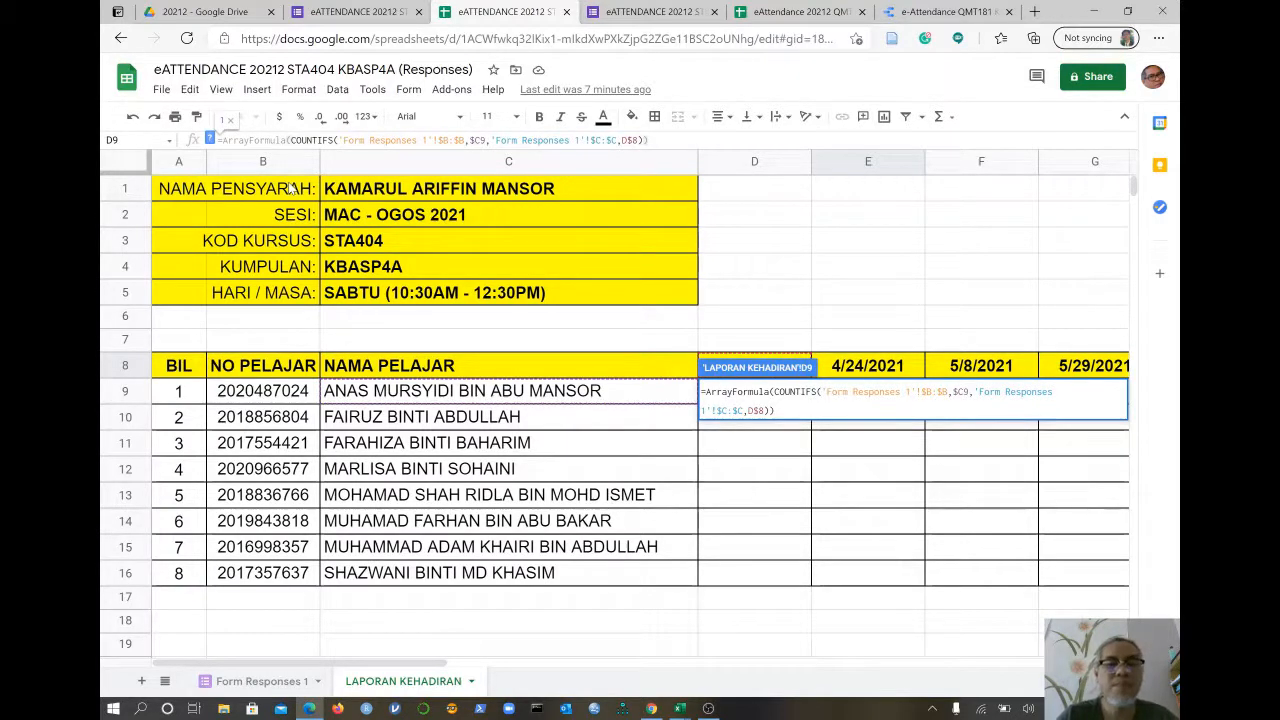
text(IF)
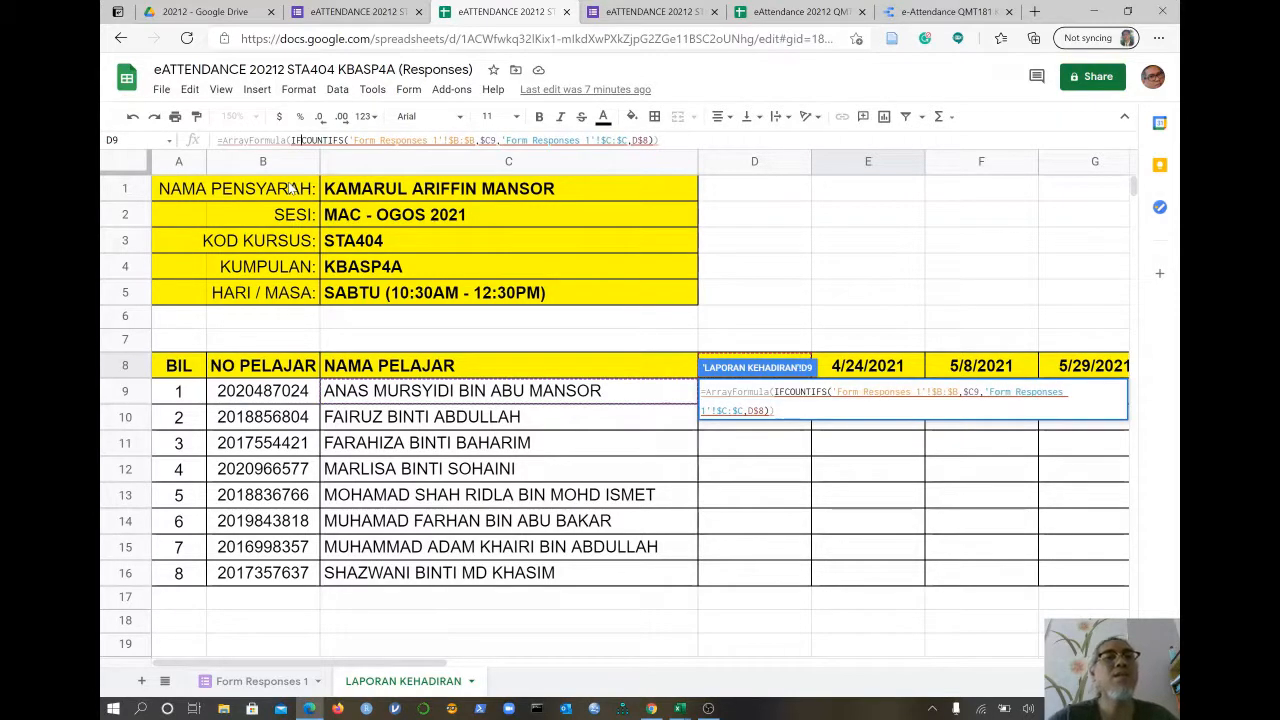
text(()
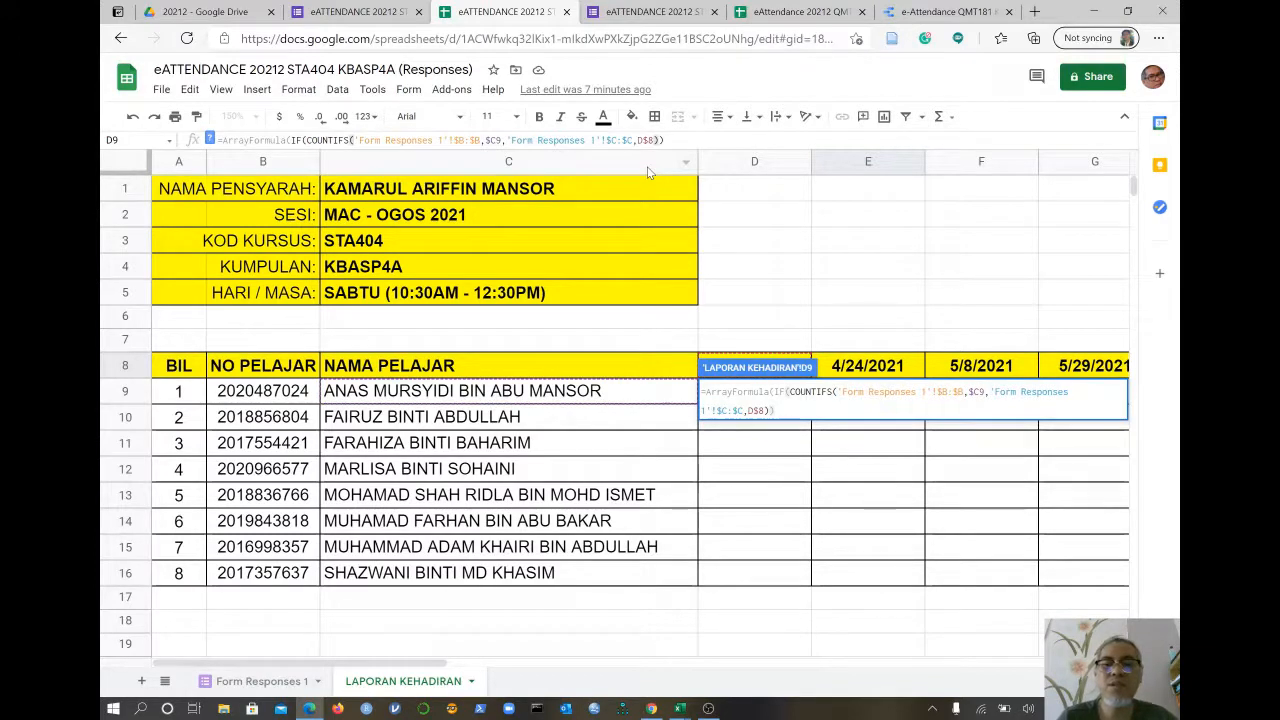
text(> )
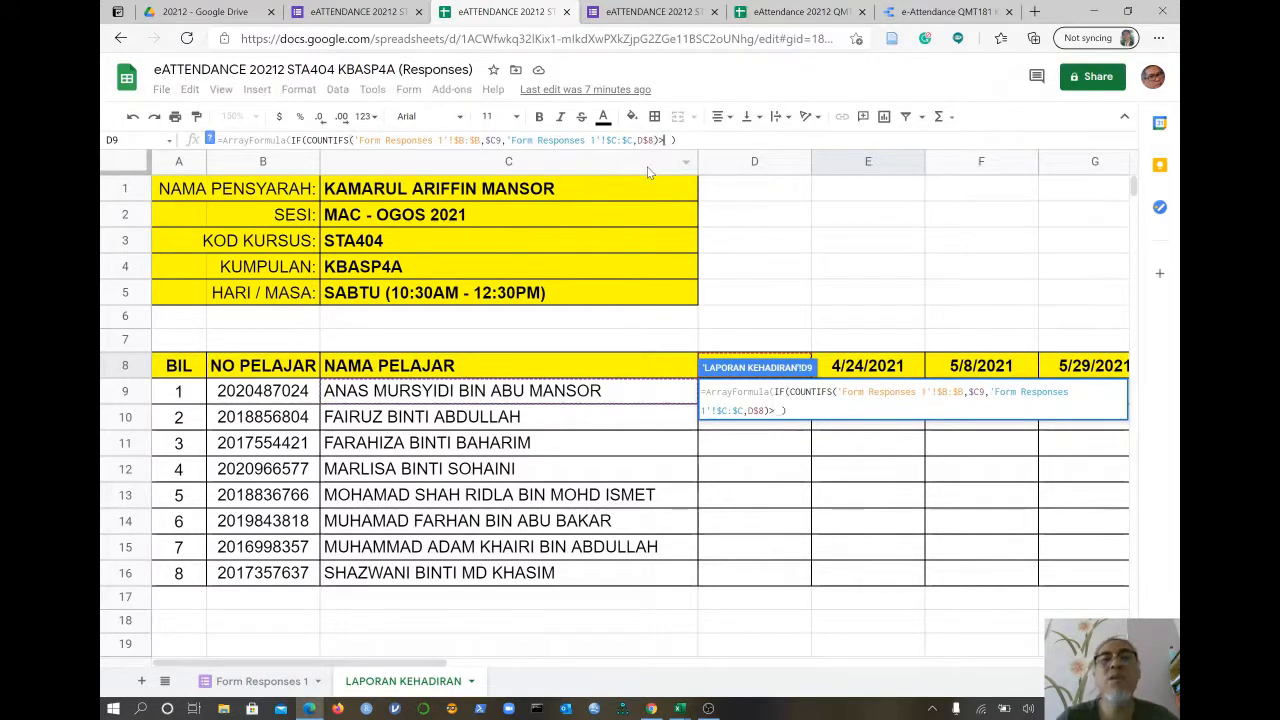
text(=)
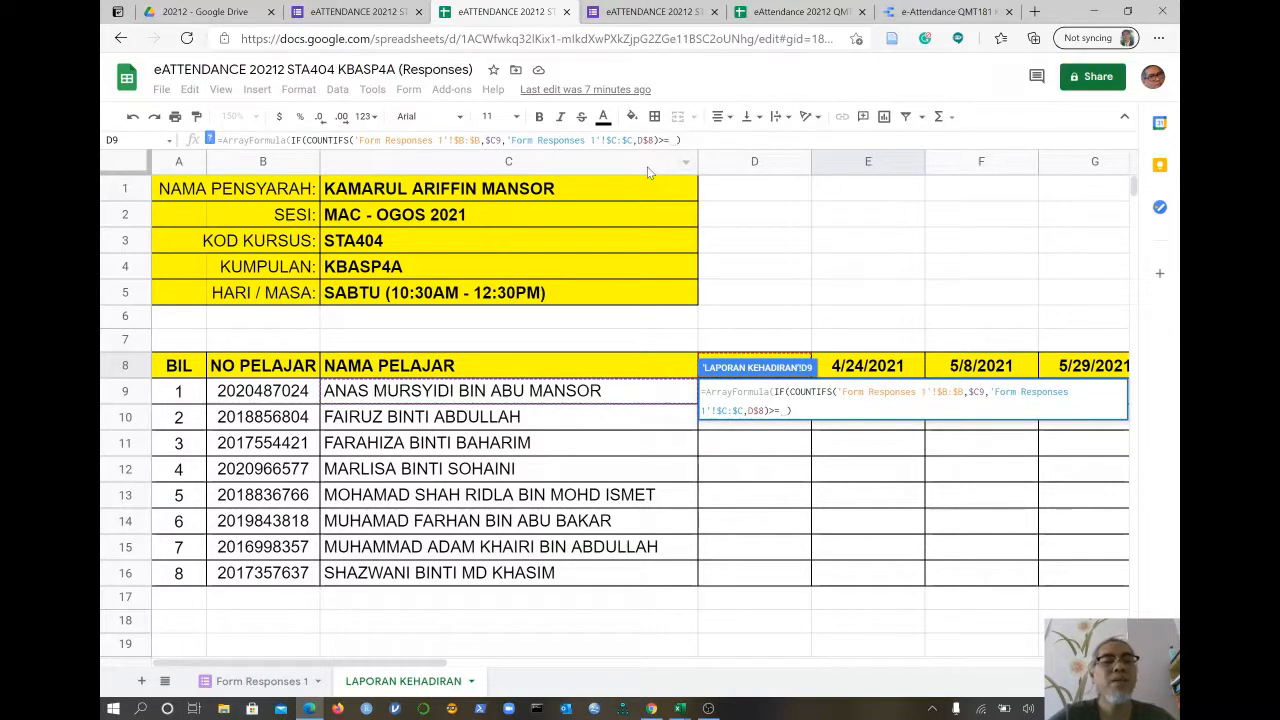
text(1)
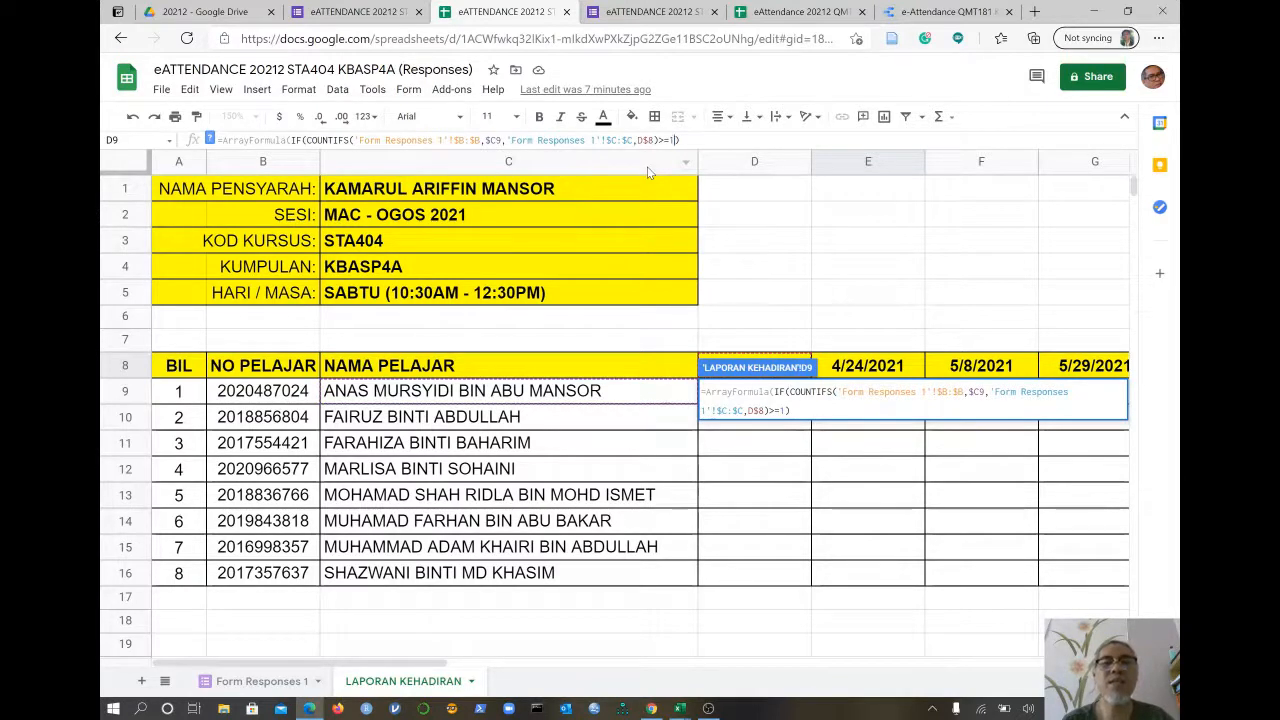
text(,1)
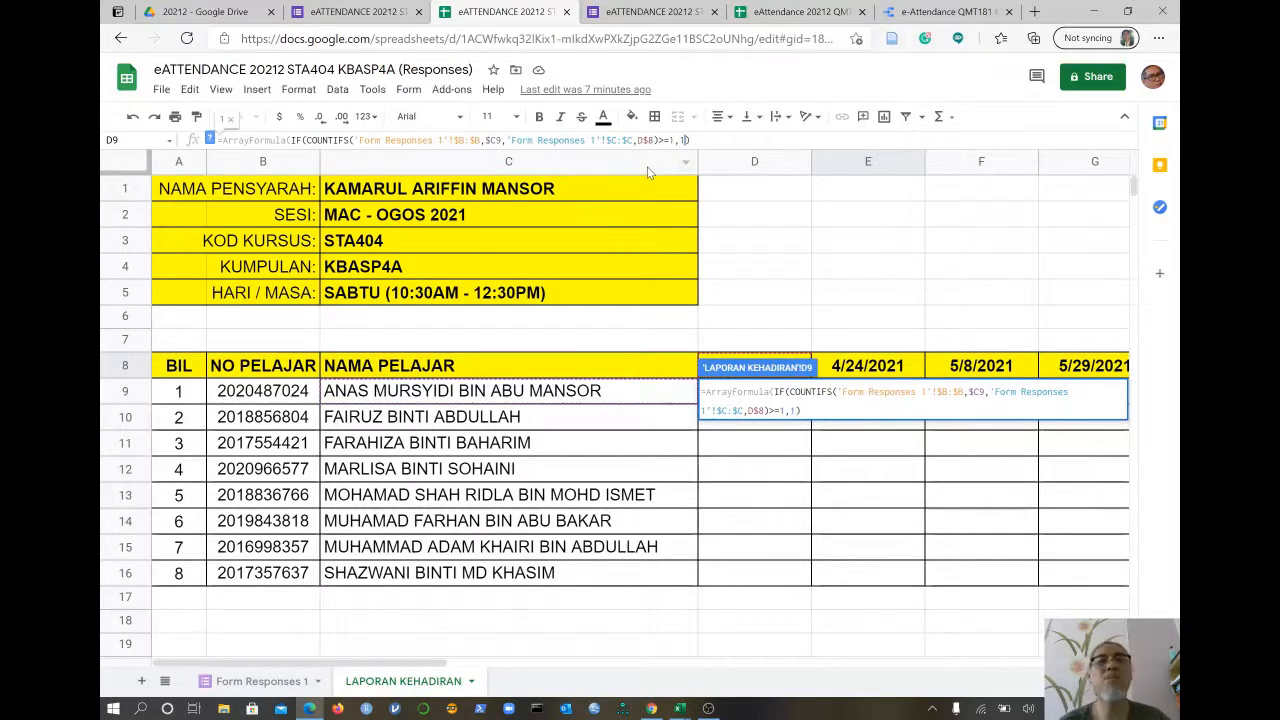
text(, )
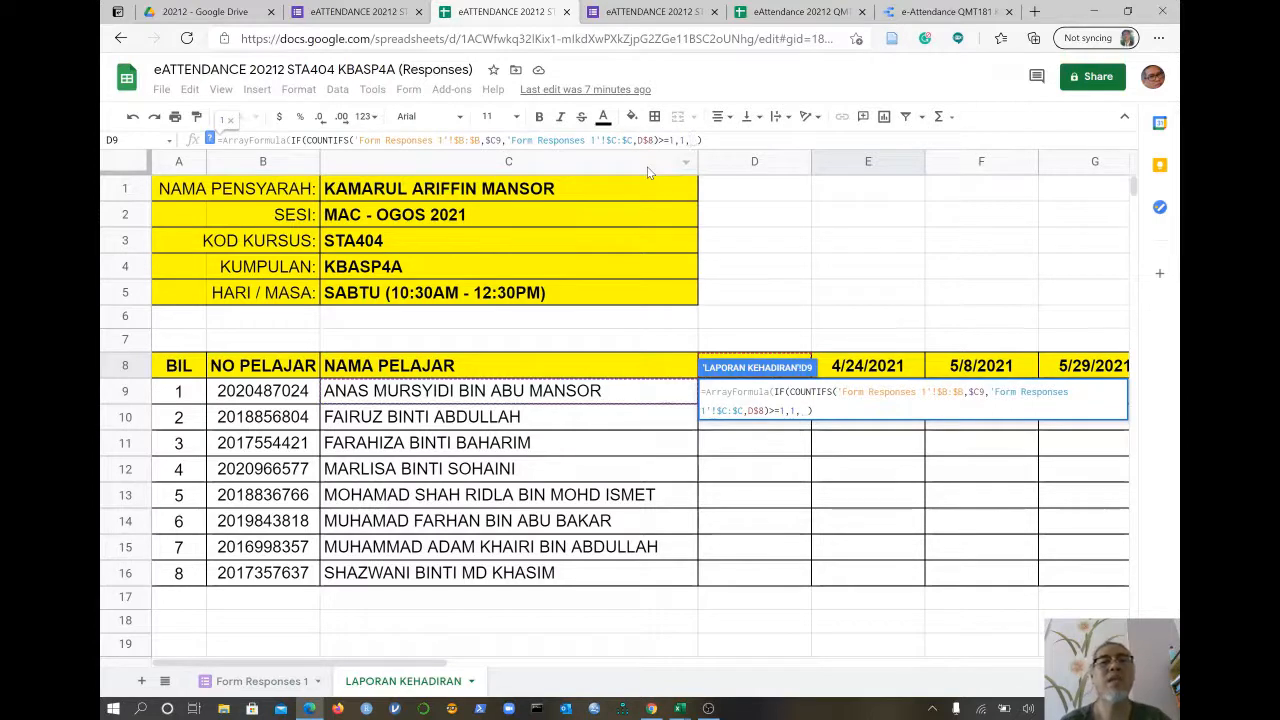
text(0)
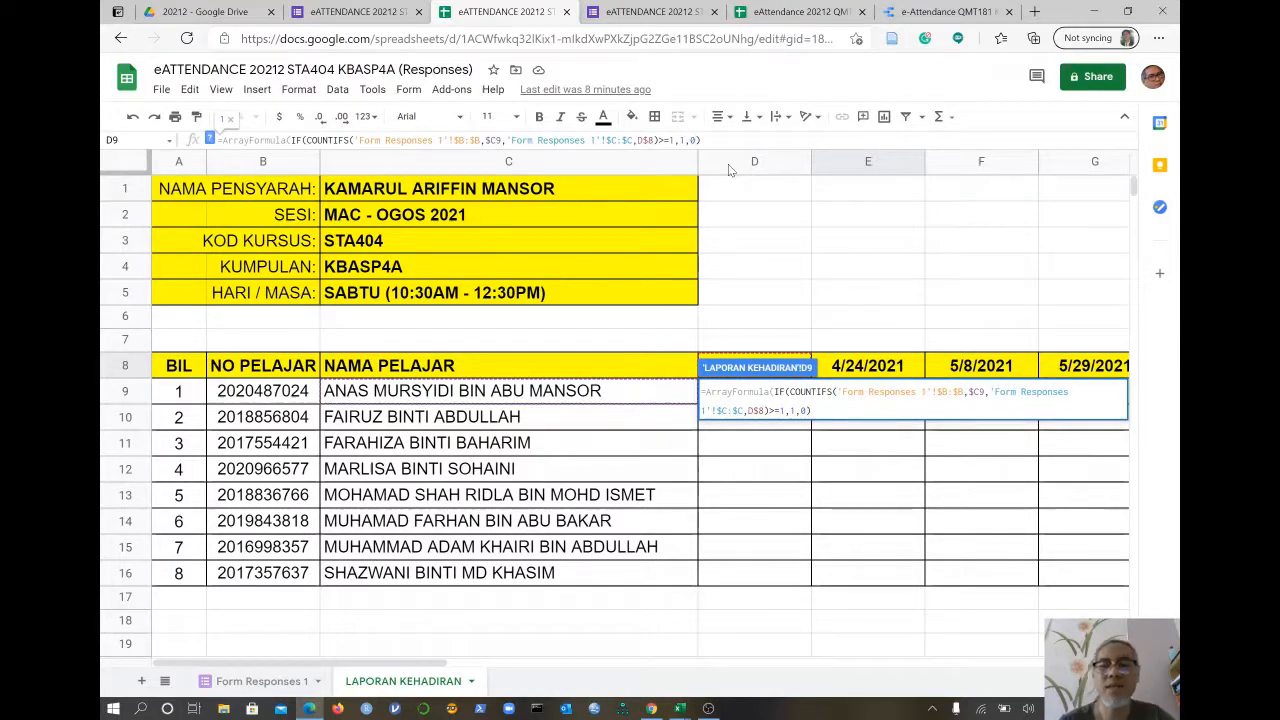
key(Return)
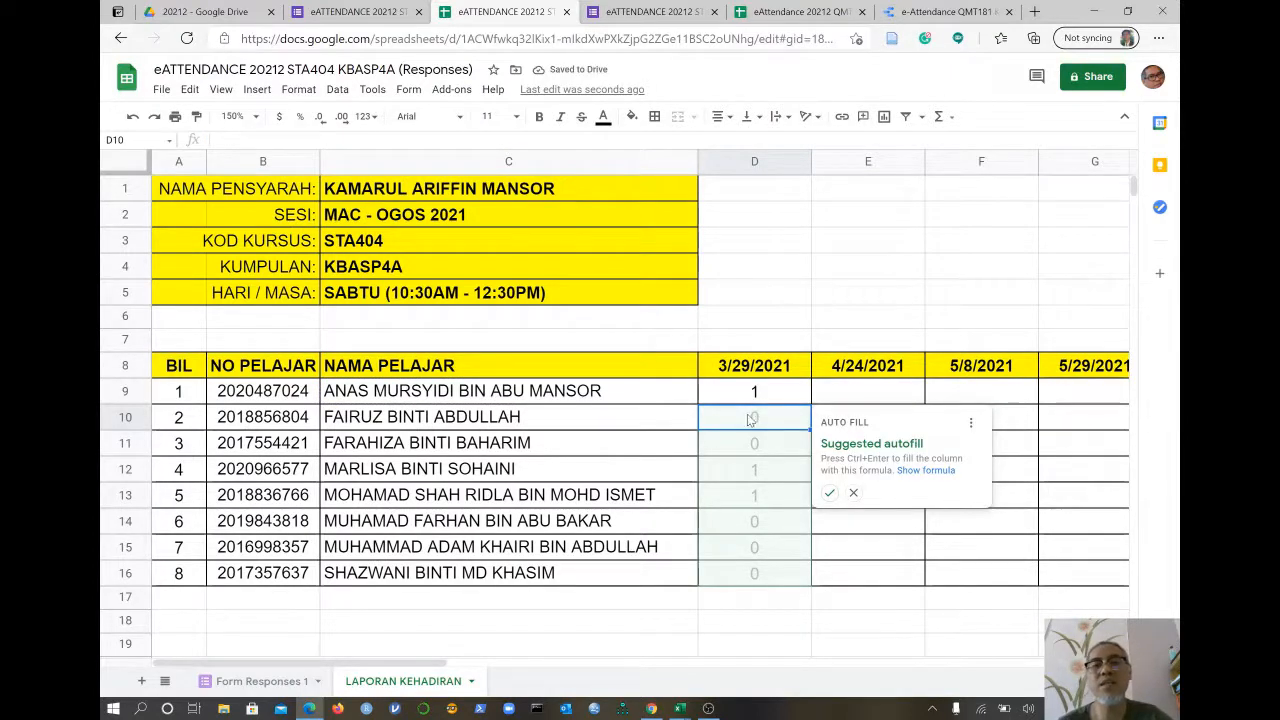
- Accept the autofill so the 3/29/2021 attendance formula fills D9:D16, and zoom to 100%
click(829, 494)
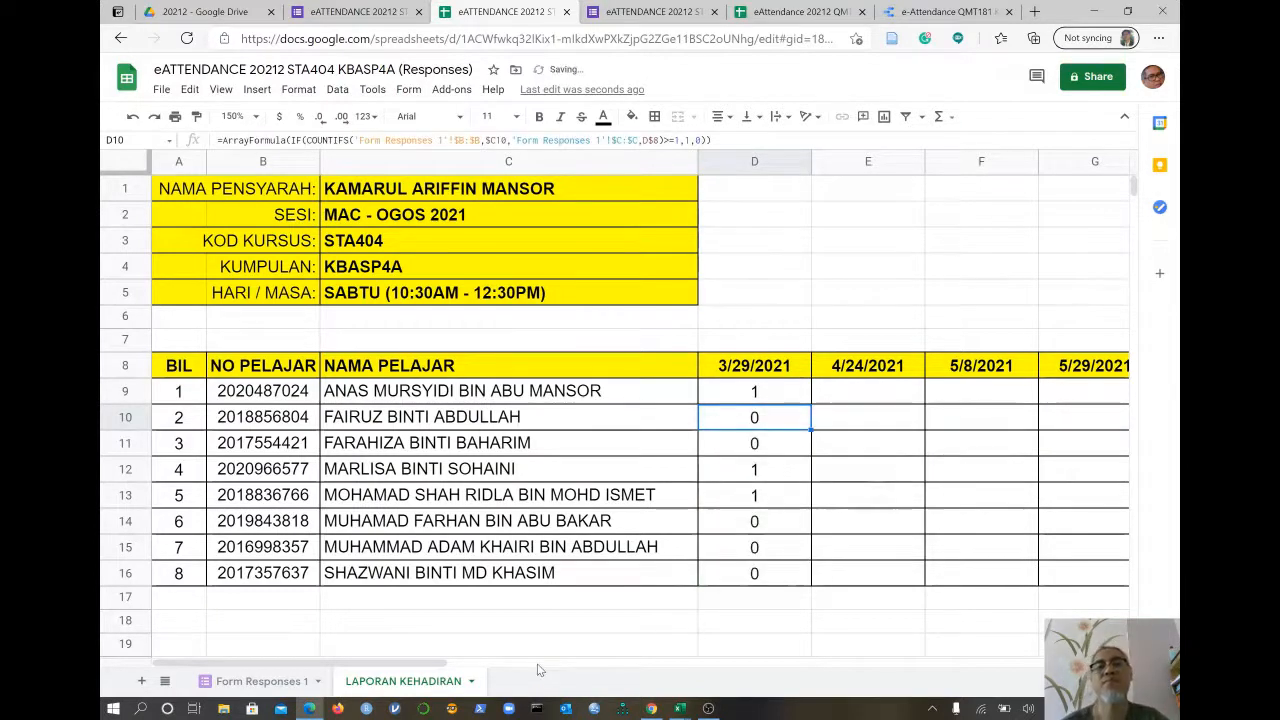
click(250, 116)
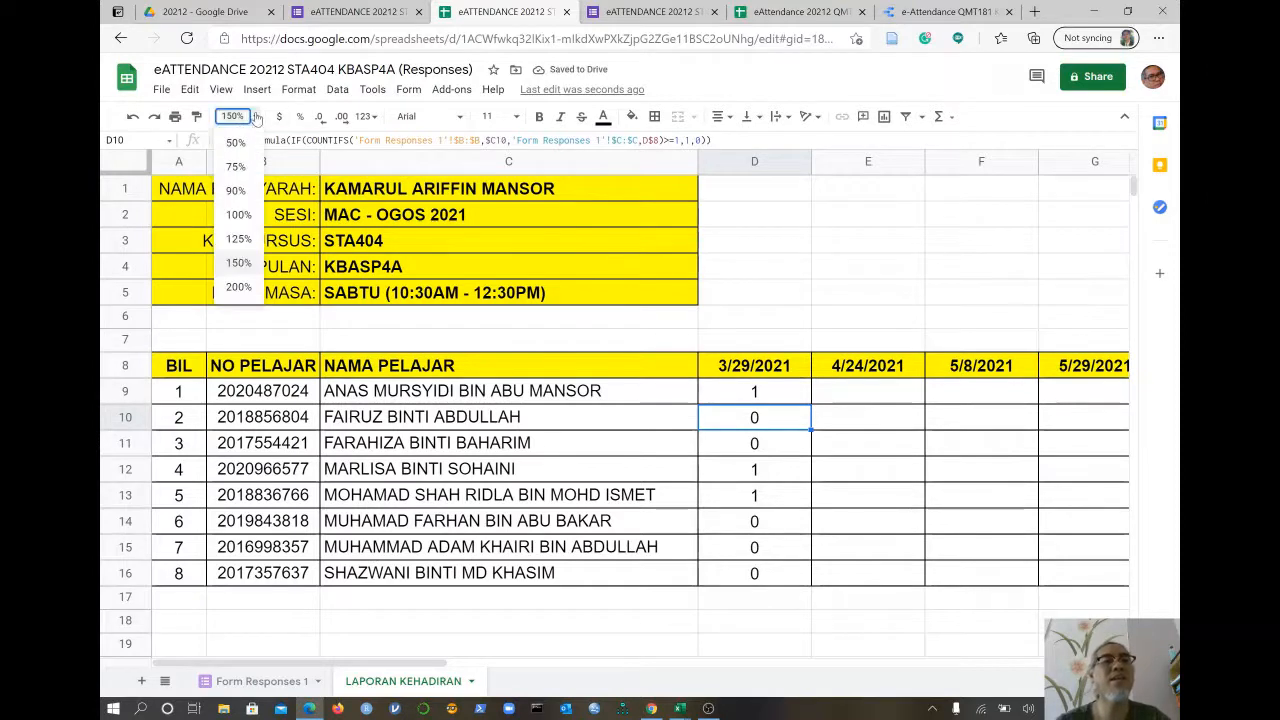
click(238, 215)
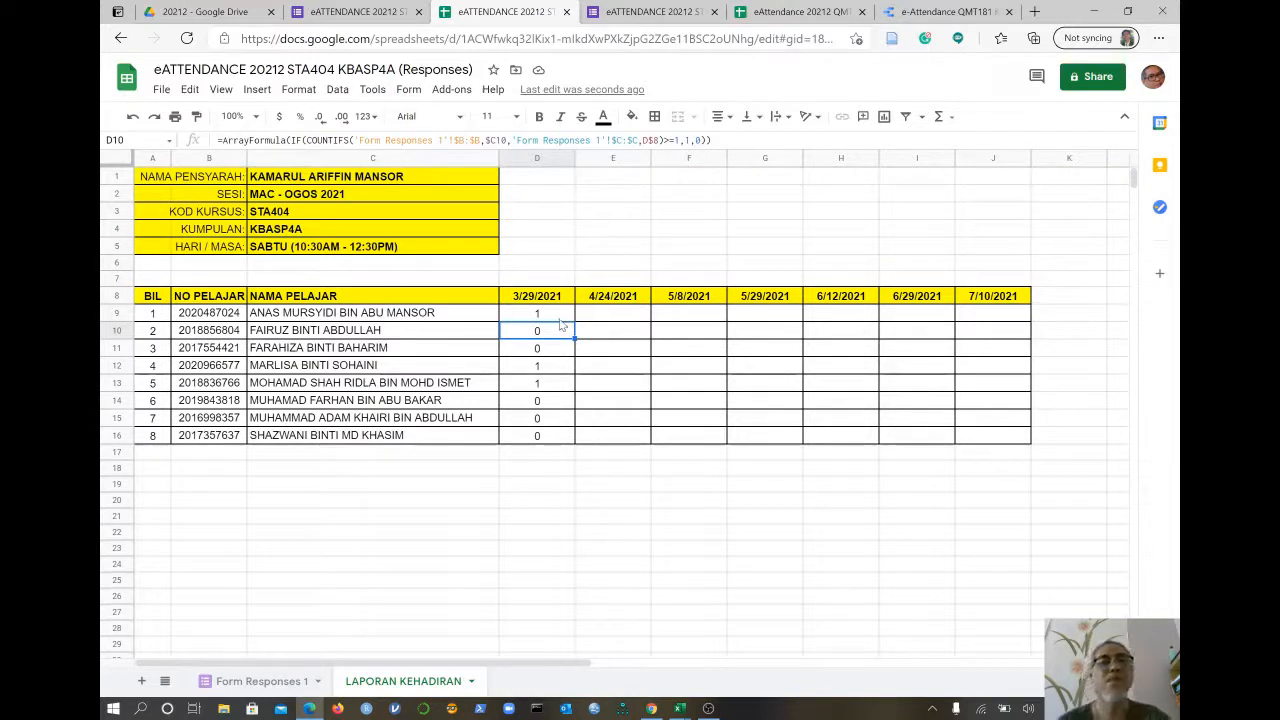
click(562, 316)
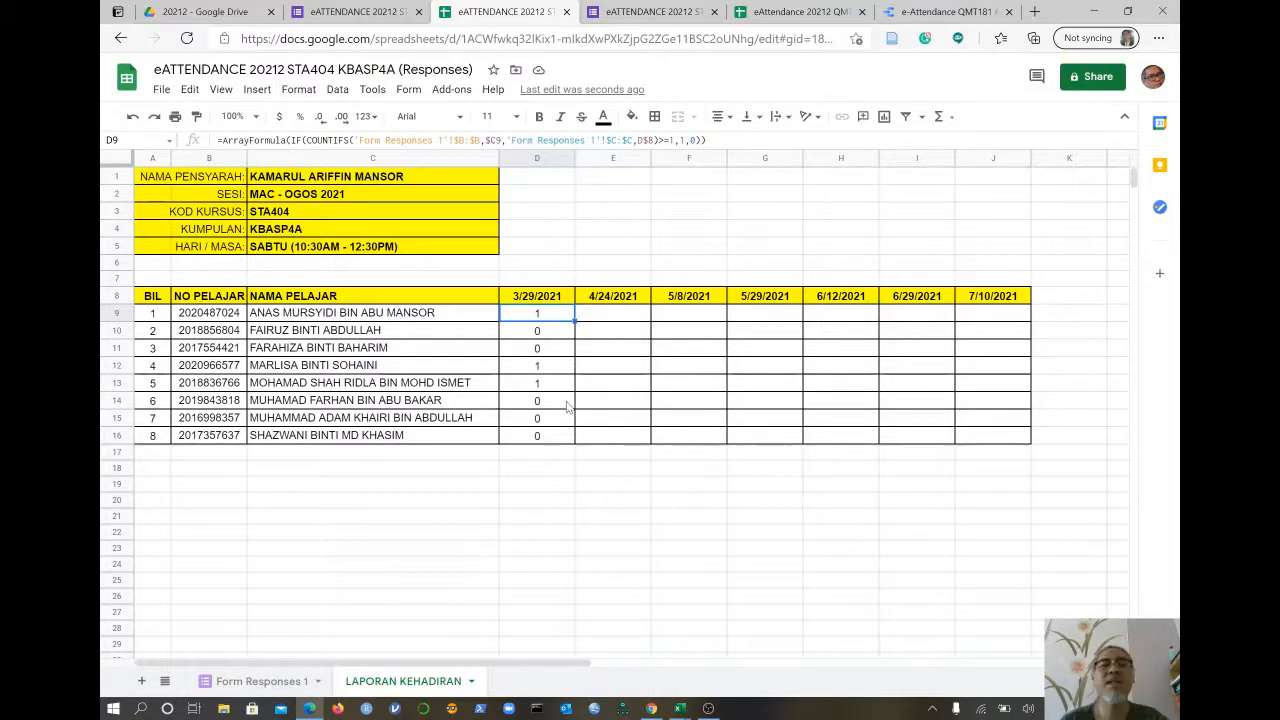
- Fill the D9 attendance formula across D9:J16 through the 7/10/2021 column
drag(562, 313, 982, 467)
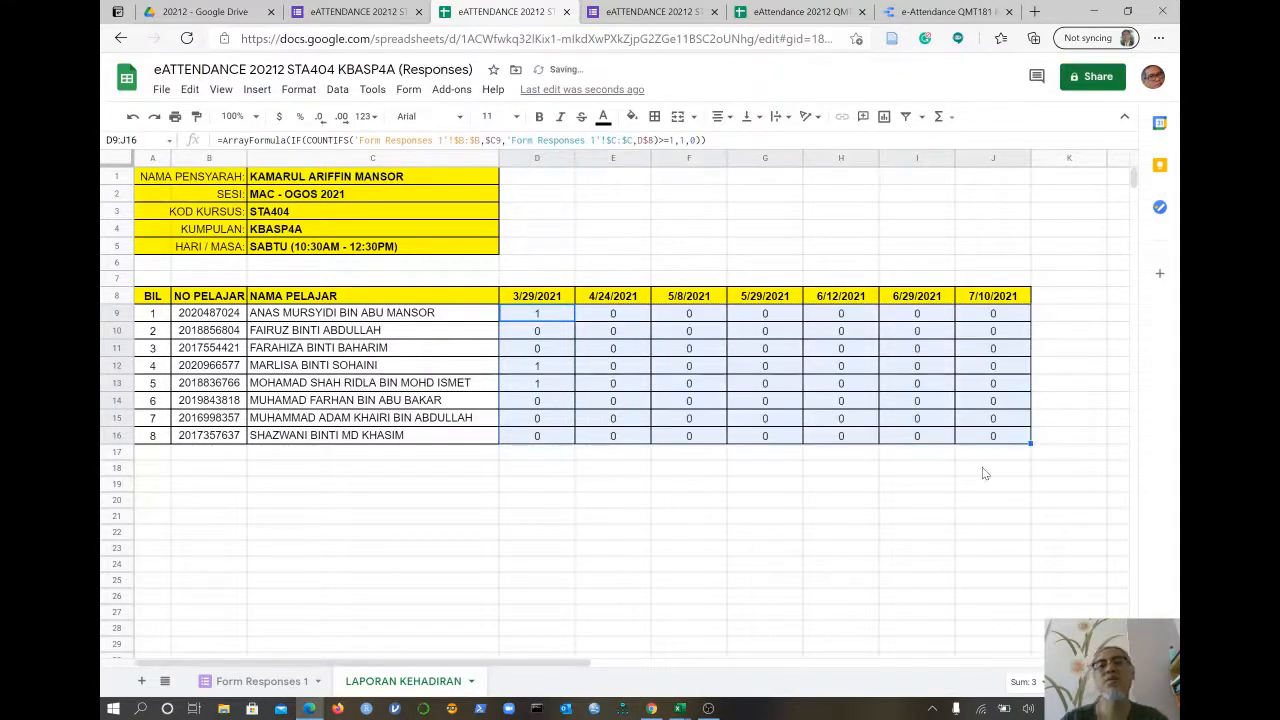
click(765, 516)
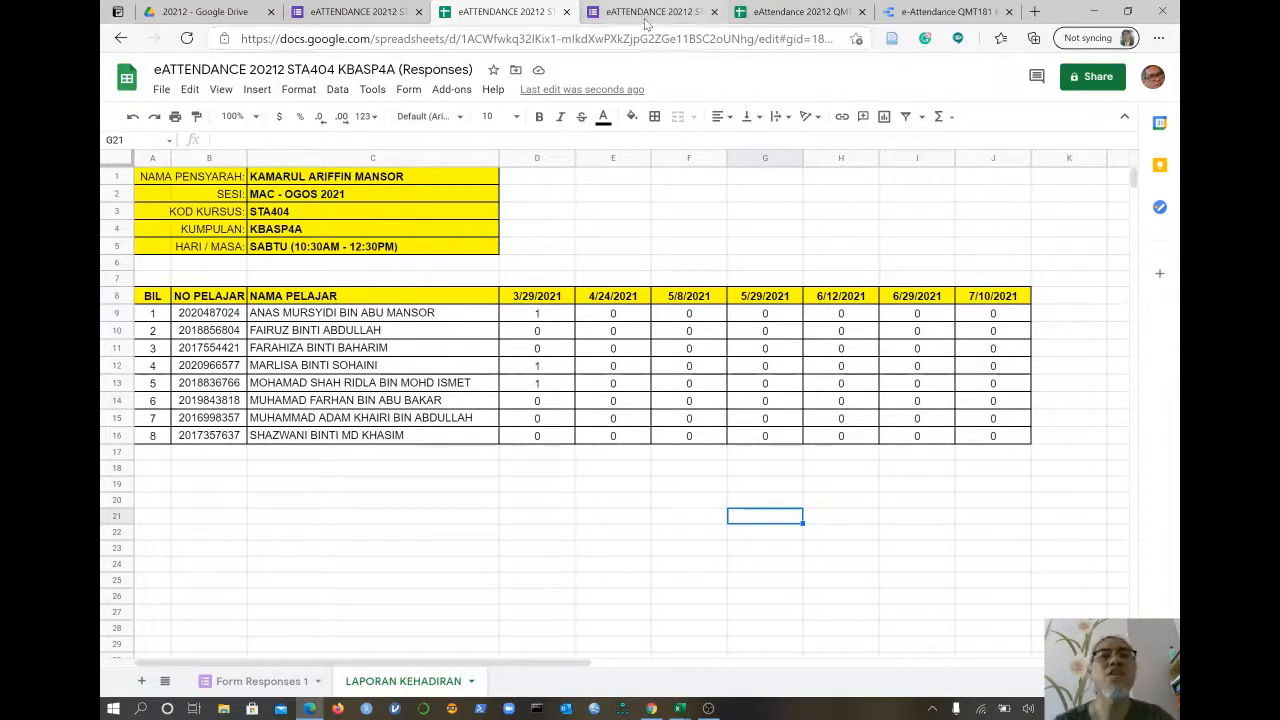
- Submit a new attendance form response for the third student in NAMA PELAJAR, then check the sheet
click(343, 12)
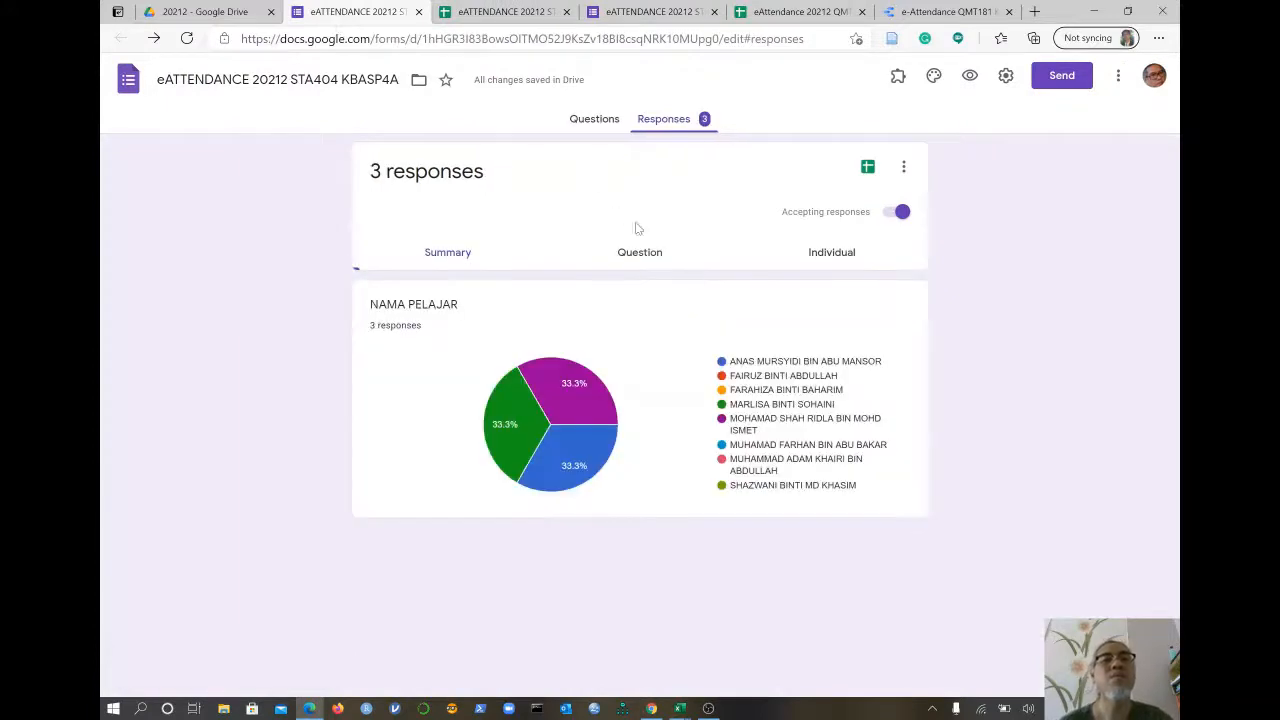
click(640, 13)
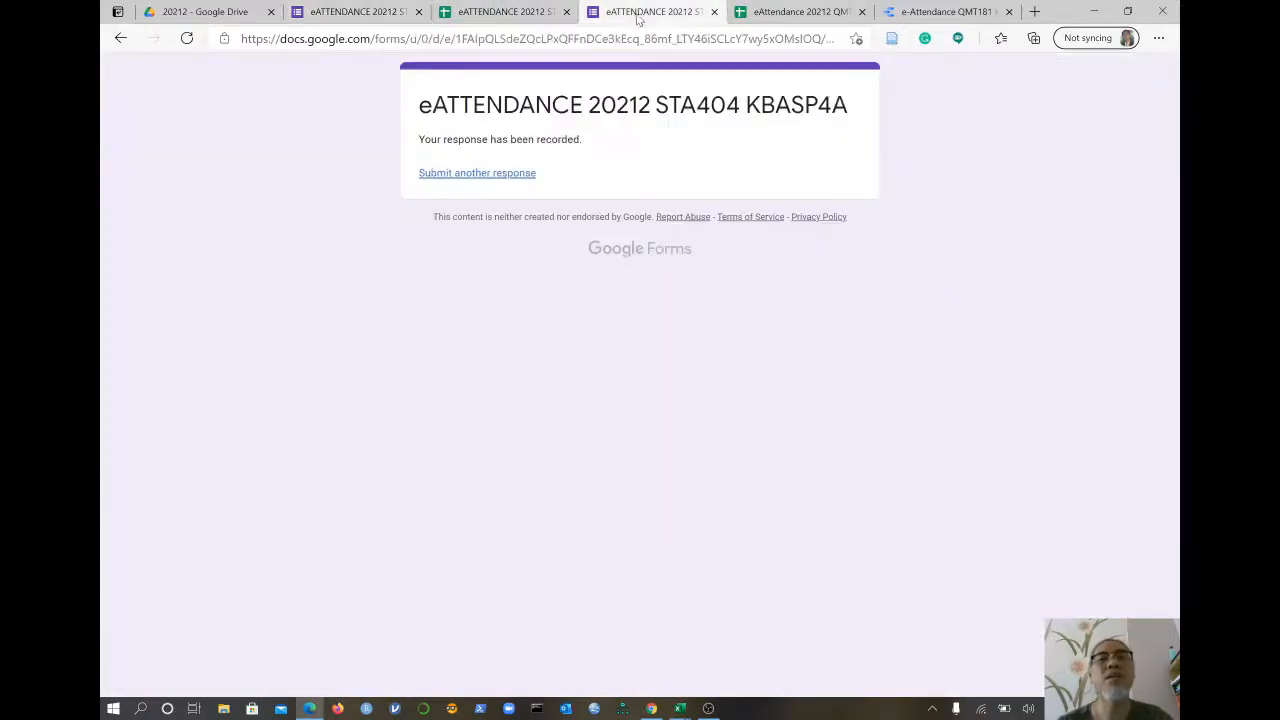
click(465, 175)
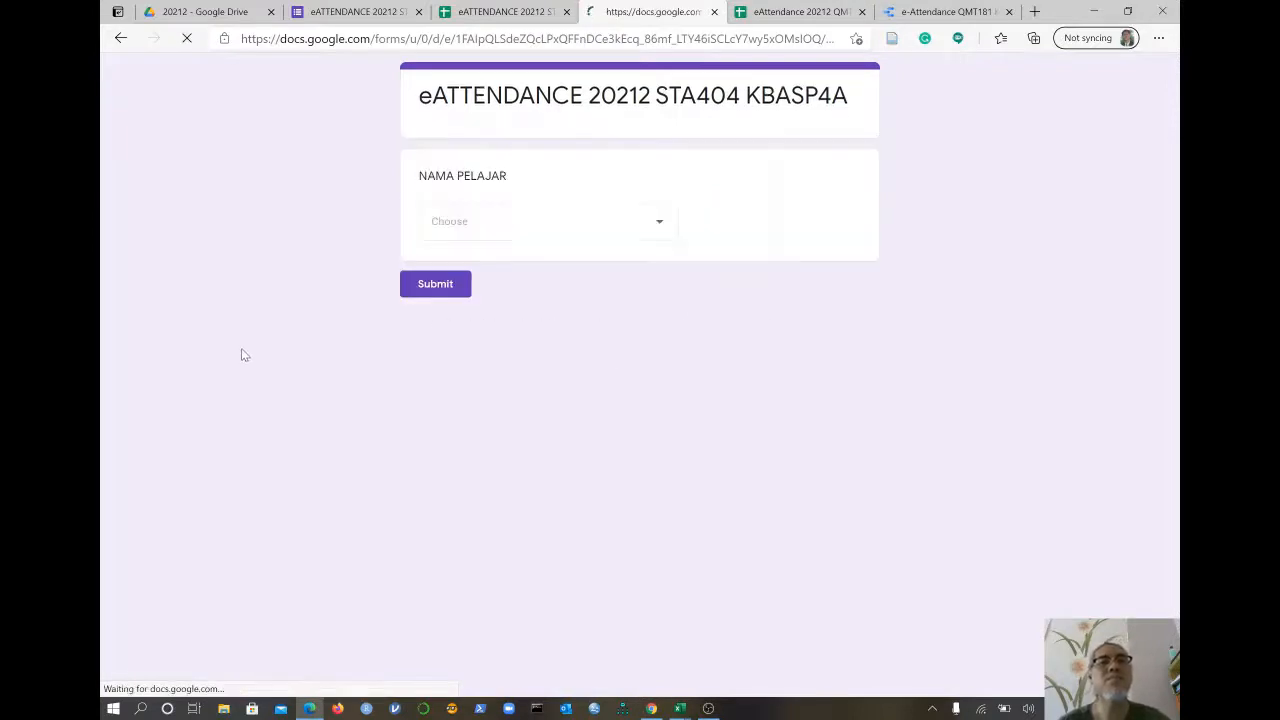
click(597, 224)
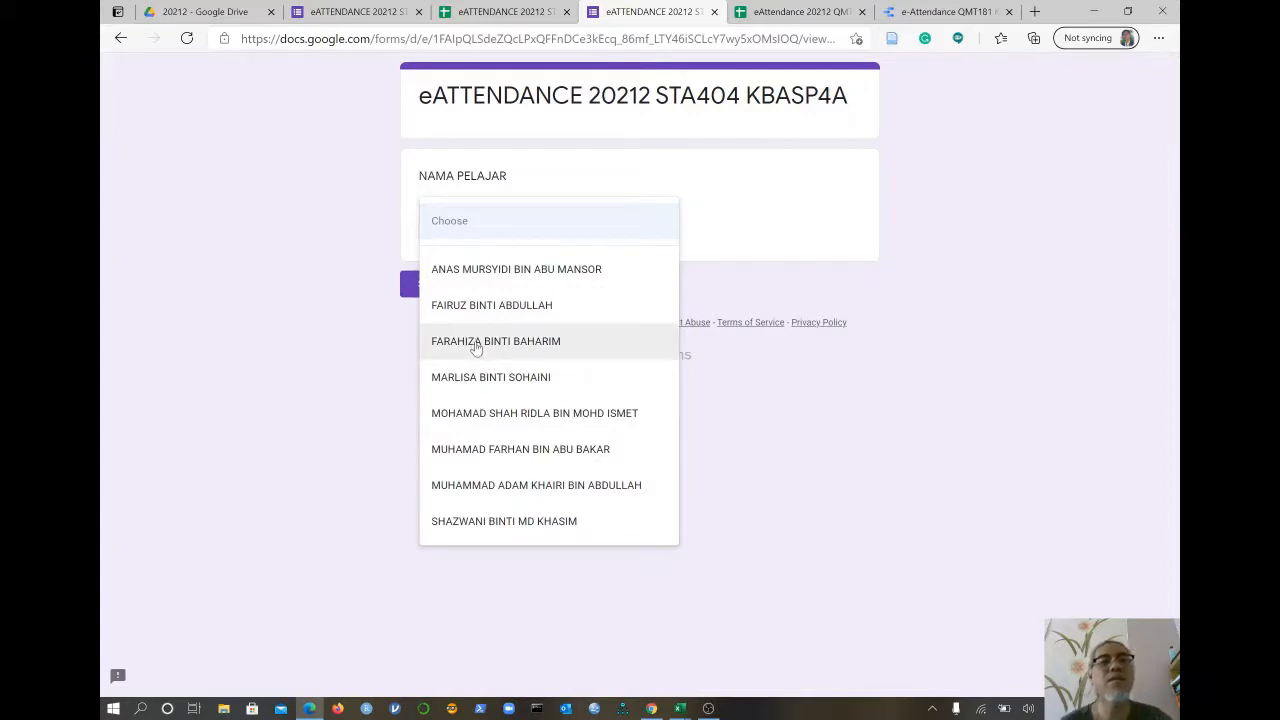
click(505, 12)
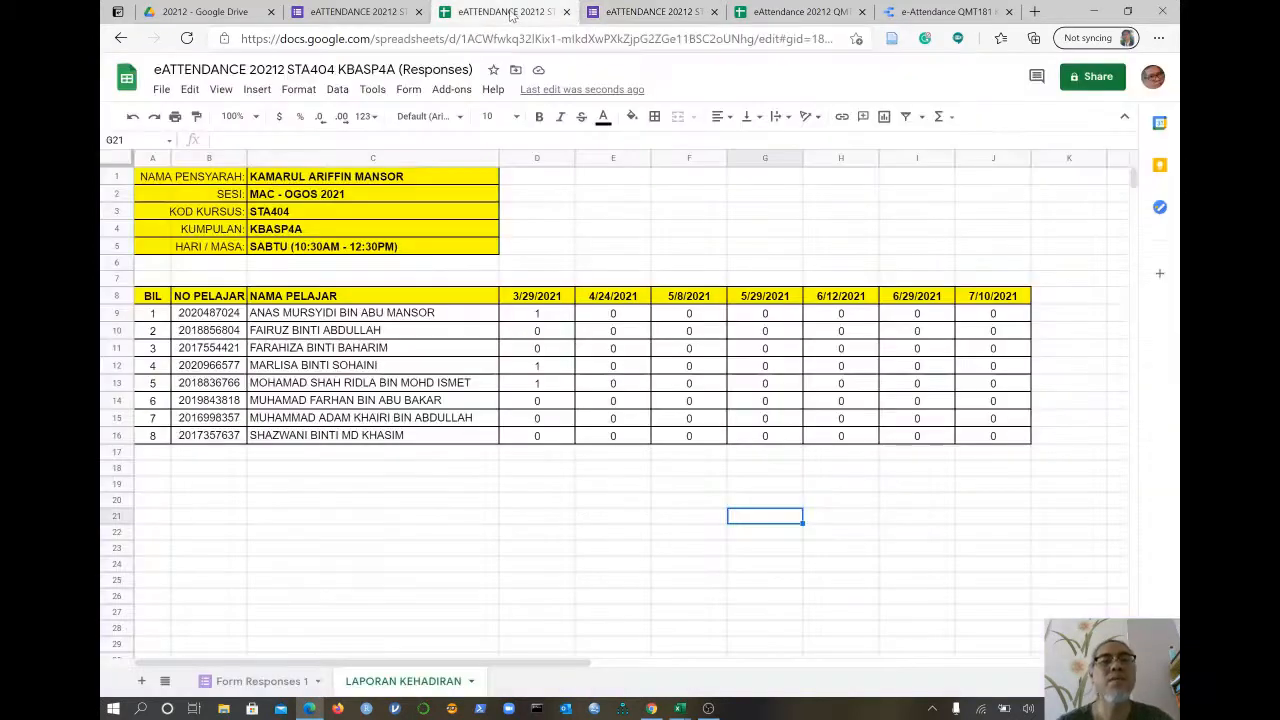
click(655, 11)
click(483, 342)
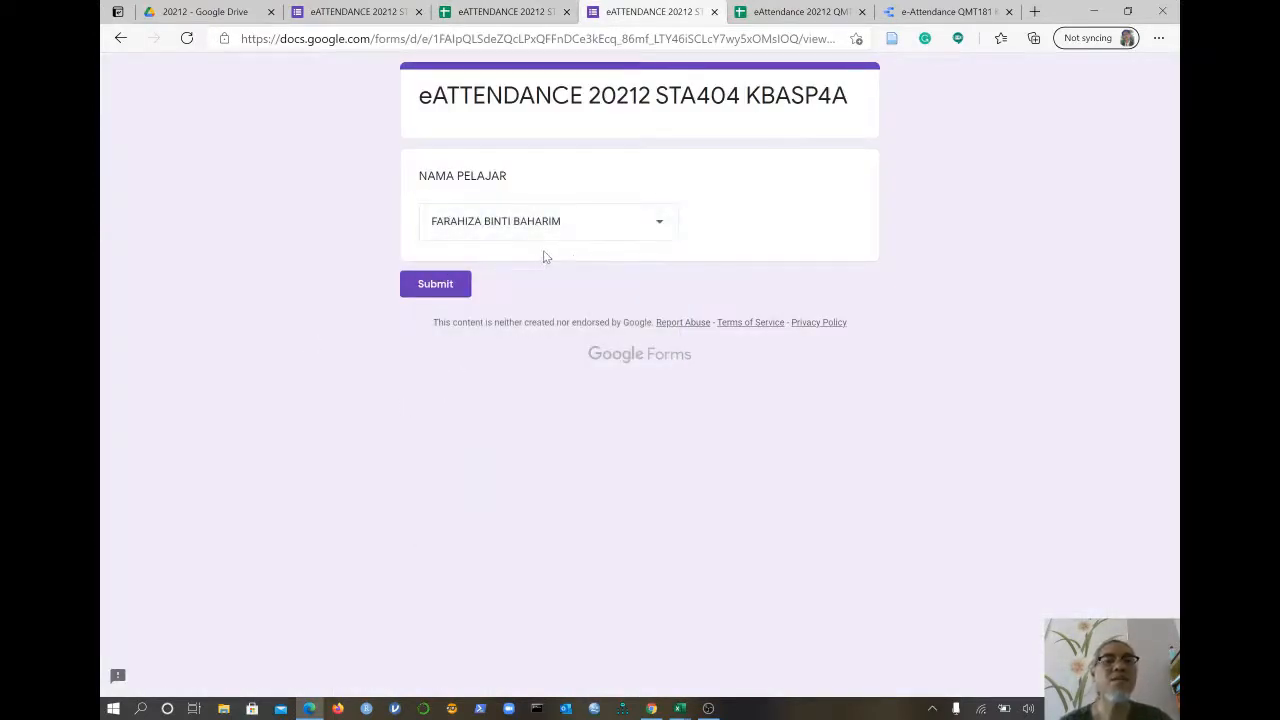
click(428, 287)
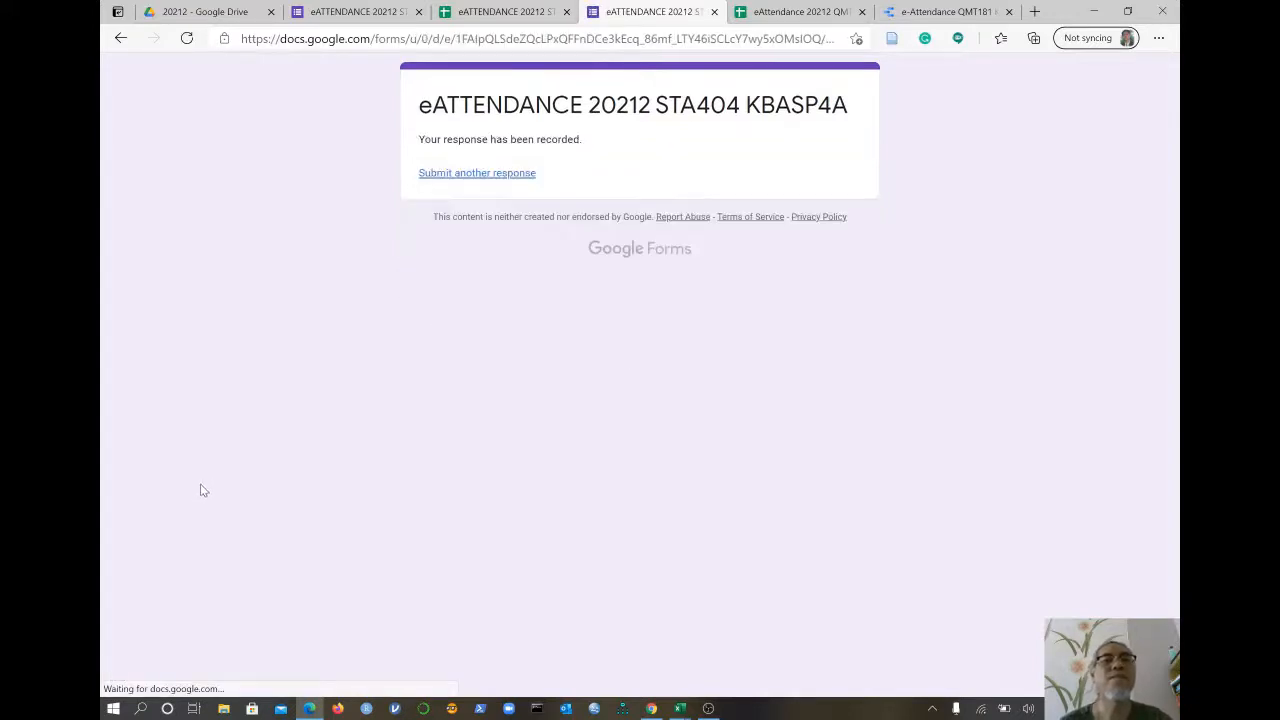
click(489, 12)
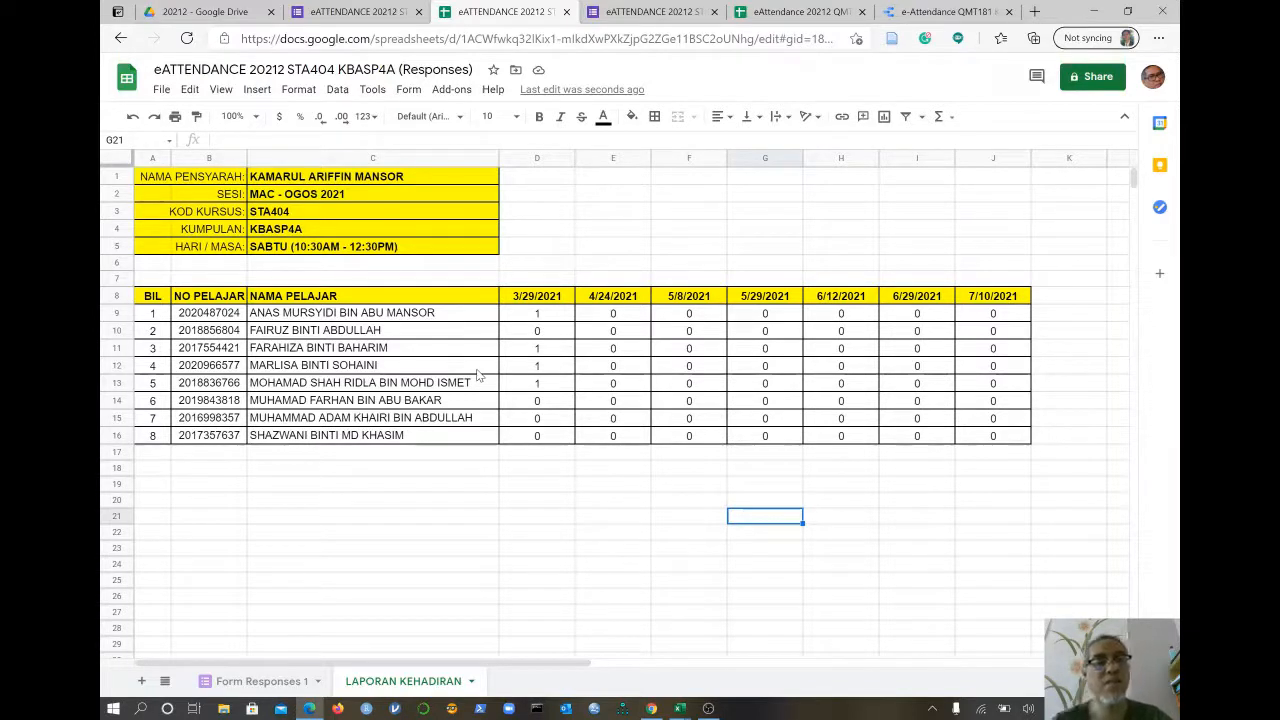
- Submit another attendance form response choosing the first name in NAMA PELAJAR
click(645, 12)
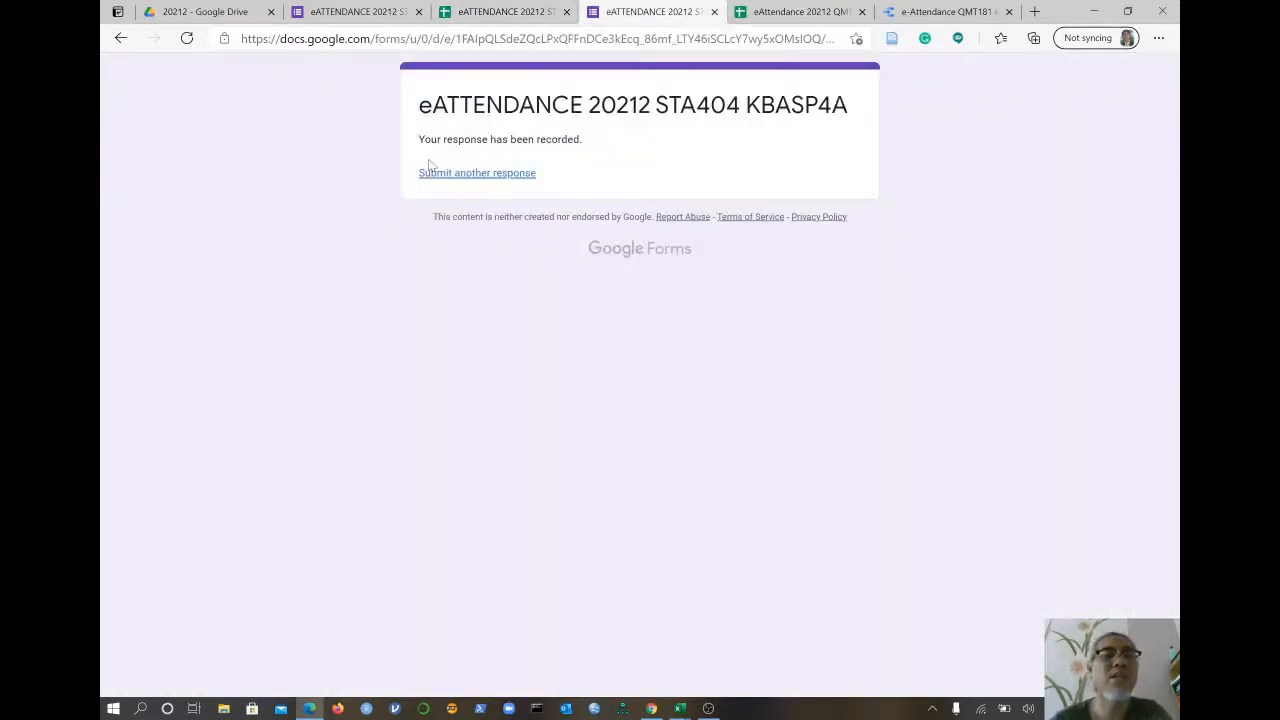
click(489, 179)
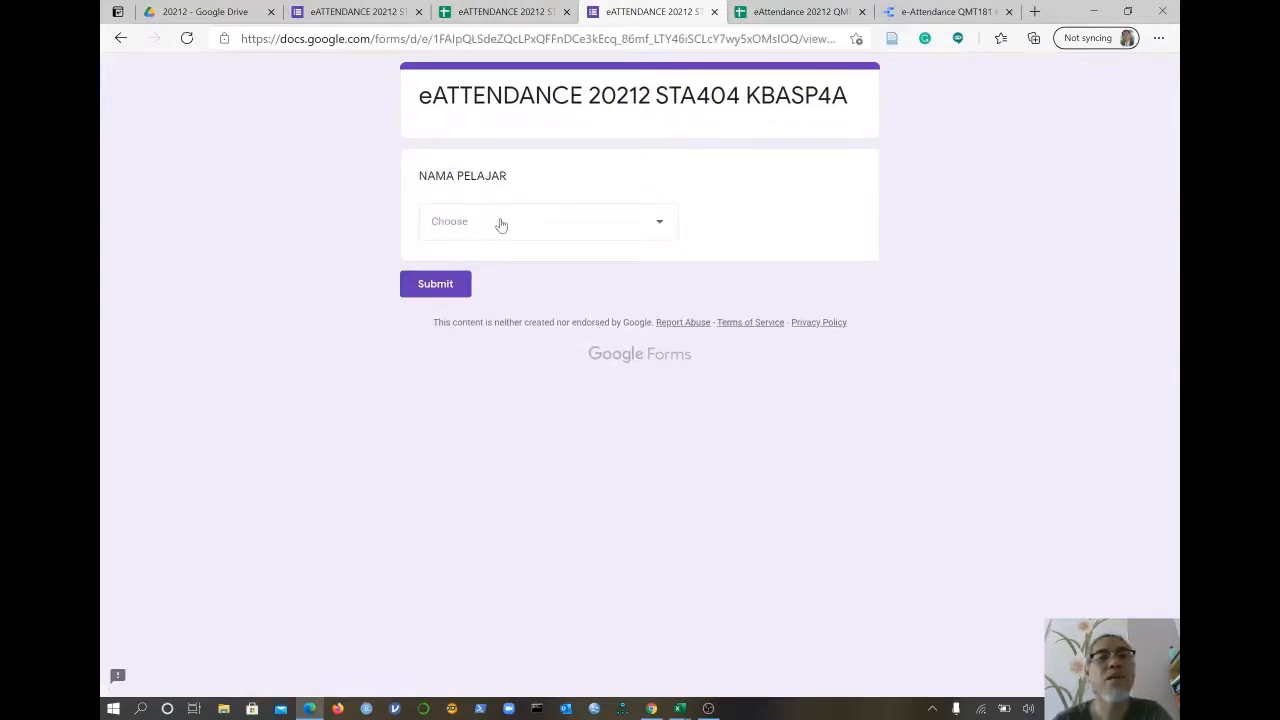
click(501, 224)
click(484, 266)
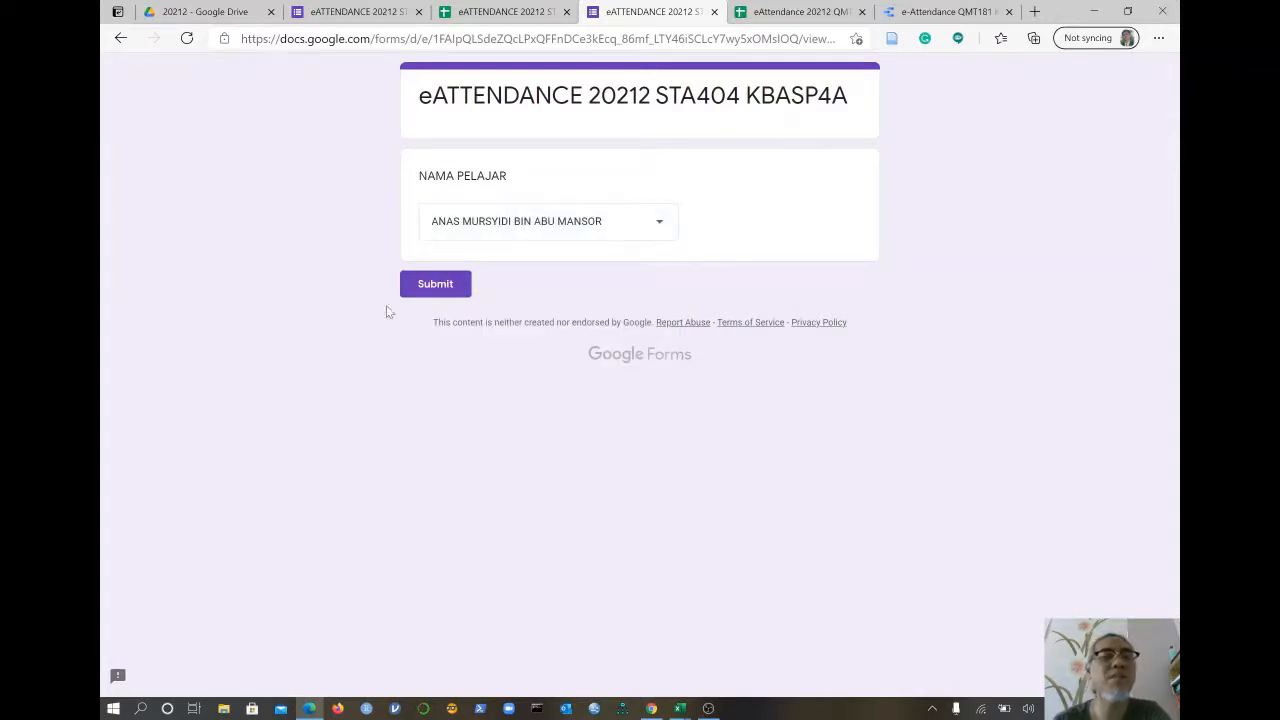
click(428, 288)
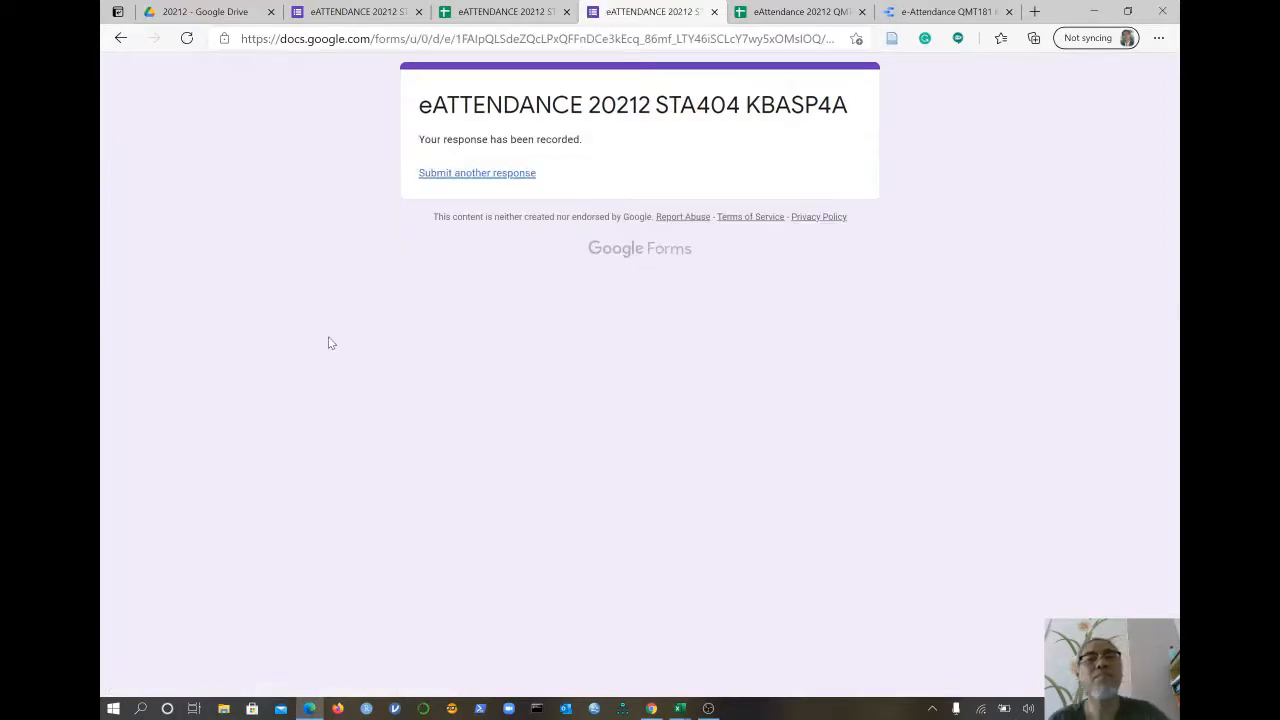
click(489, 12)
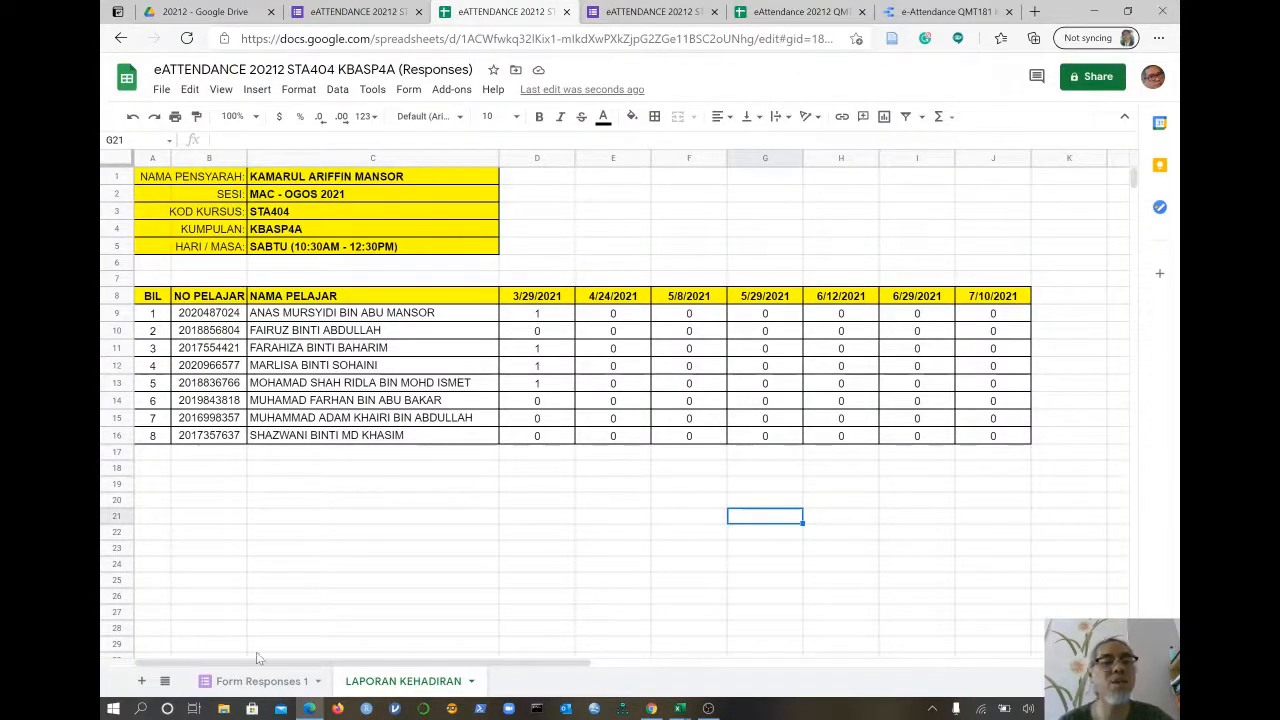
click(238, 688)
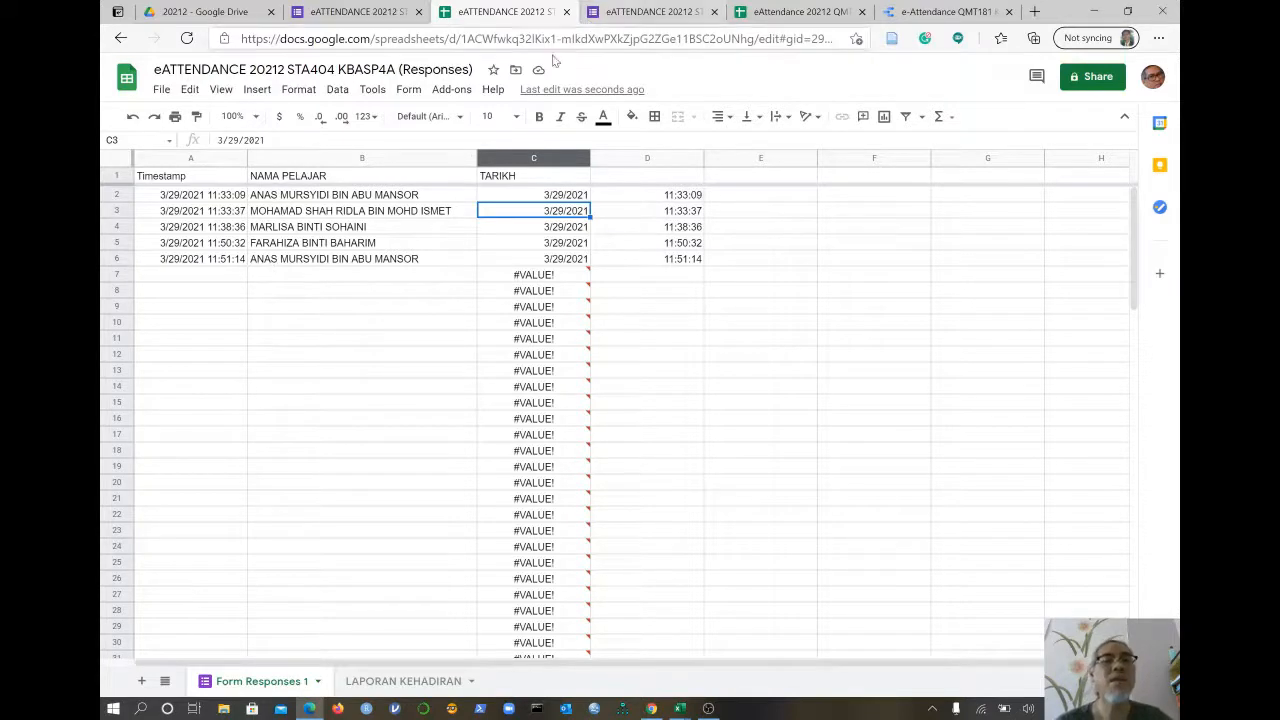
click(410, 680)
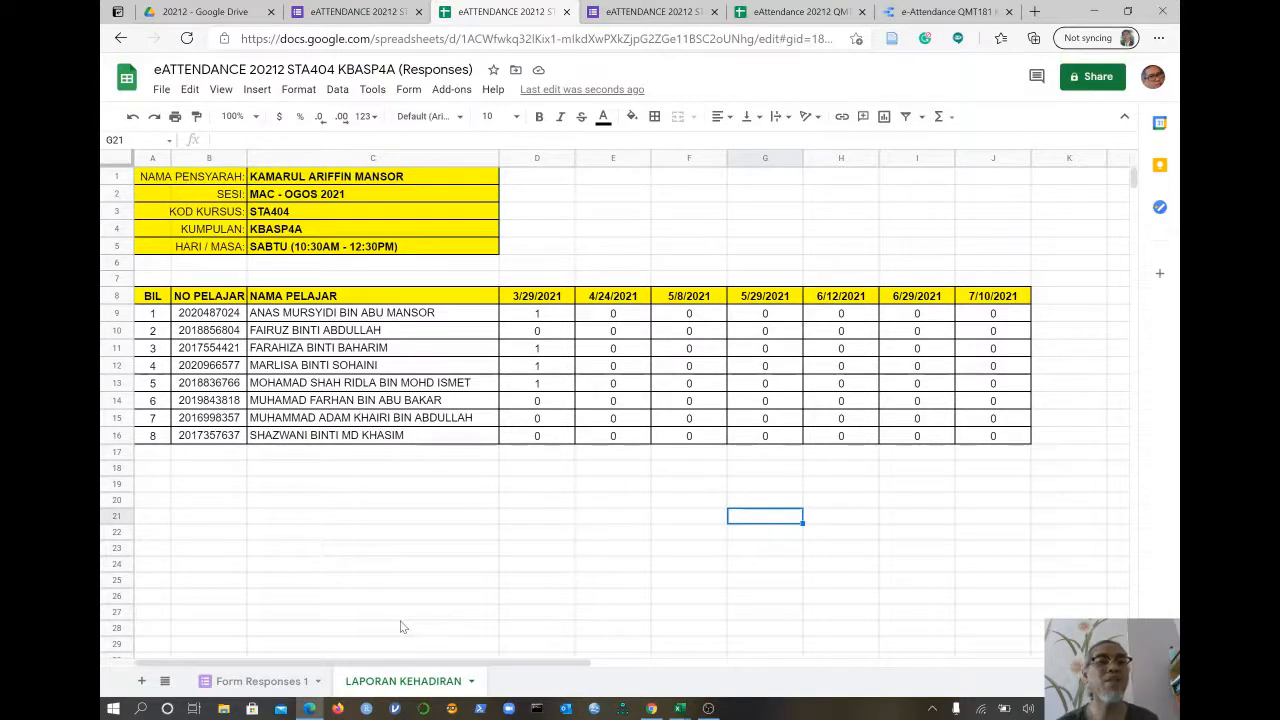
- Enter 'JUMLAH KEHADIRAN PELAJAR' in C17 and 'PERATUS KEHADIRAN PELAJAR:' in C18
click(409, 455)
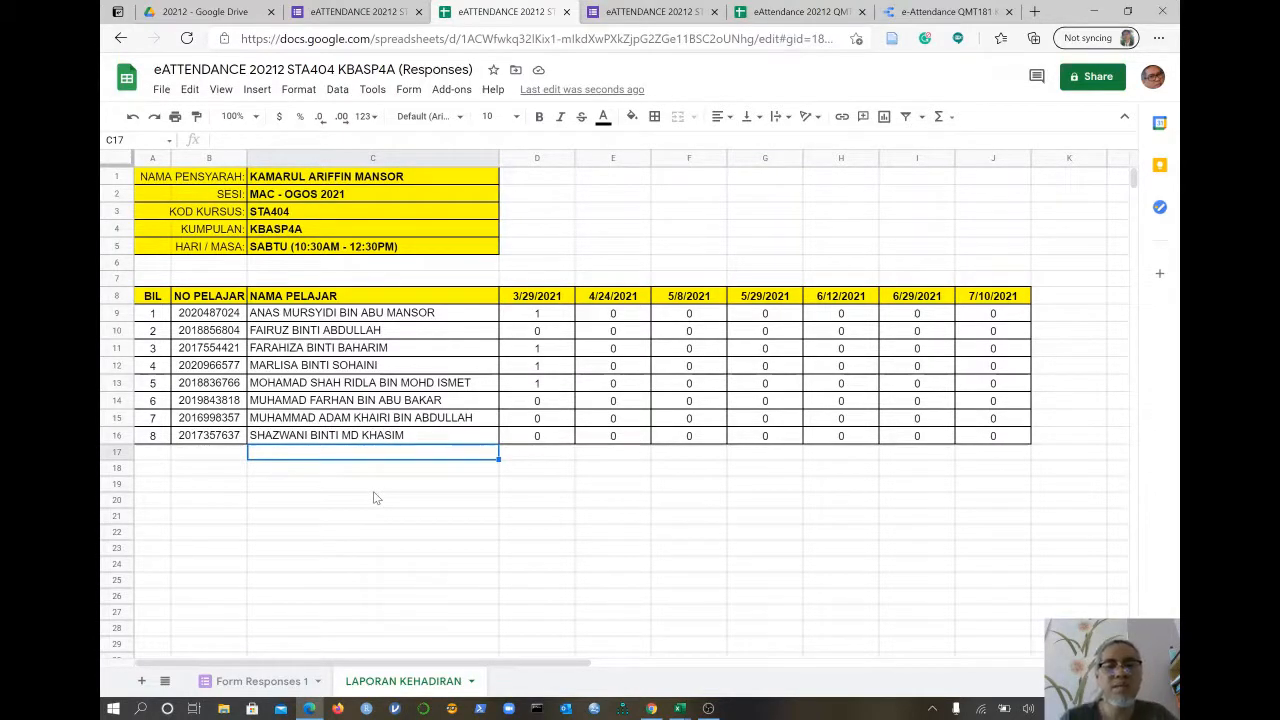
text(JUM)
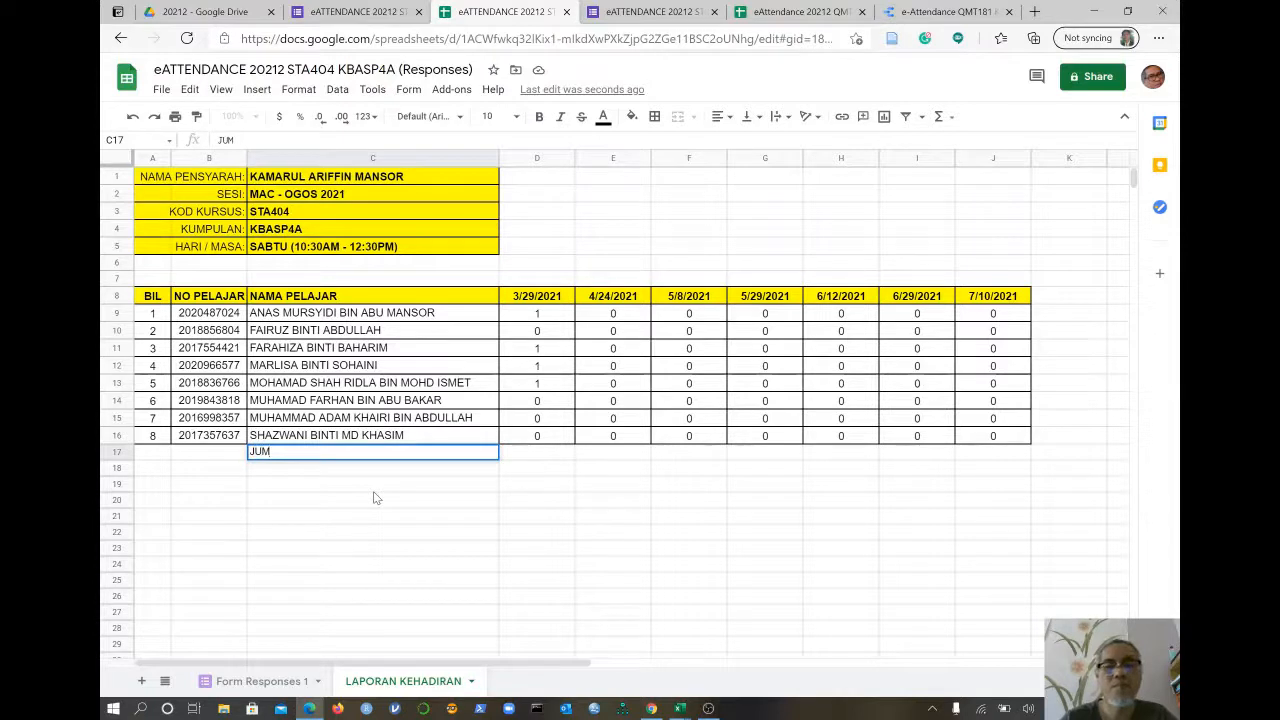
text(LAH K)
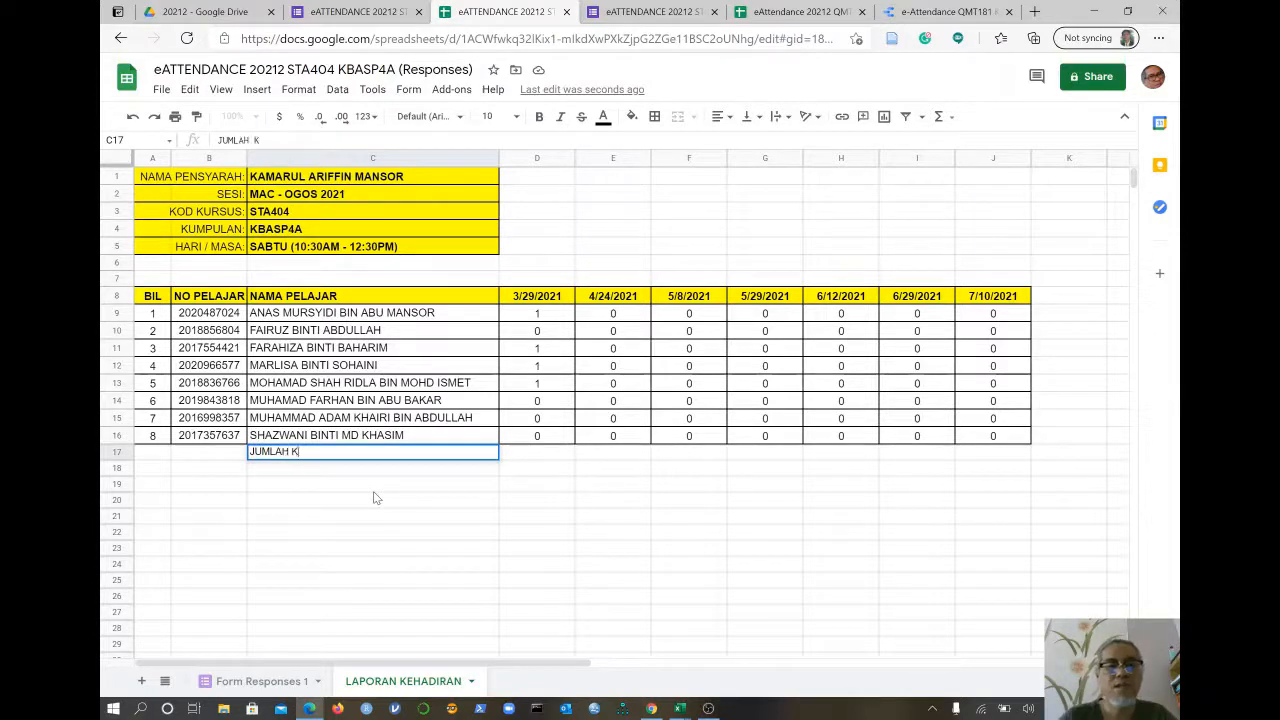
text(EHADIRA)
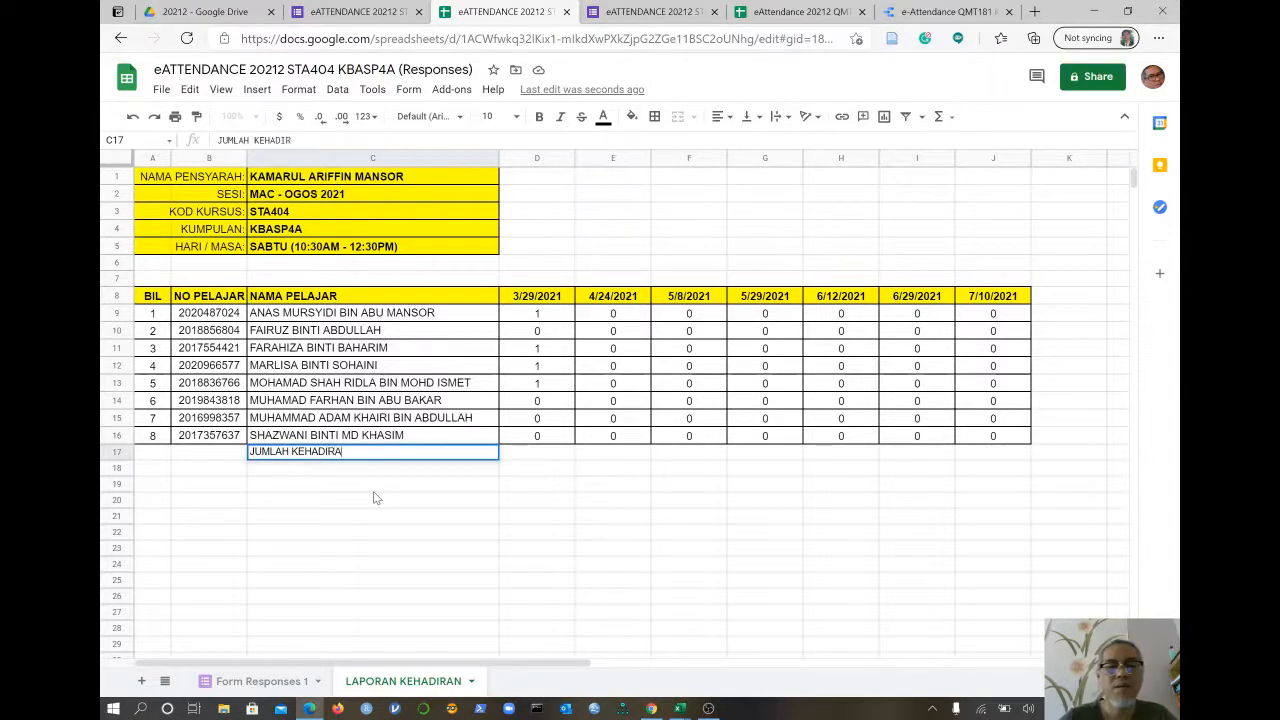
text(N PELA)
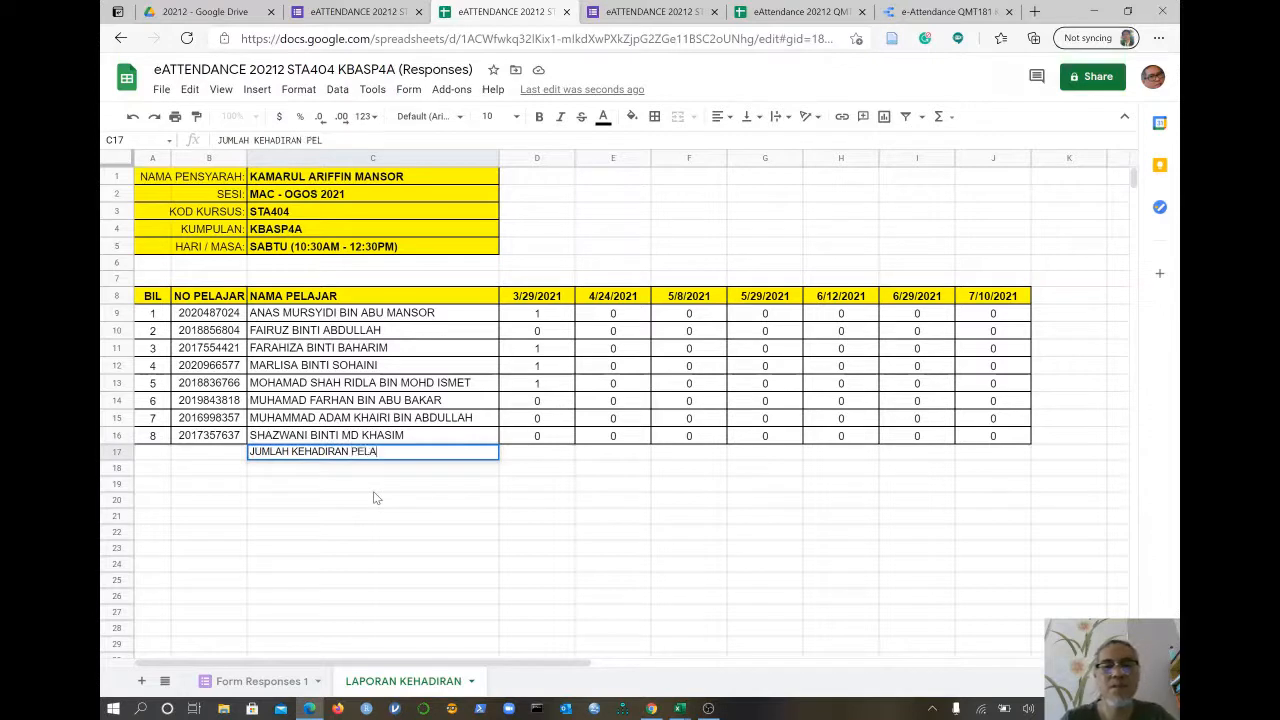
text(JAR:)
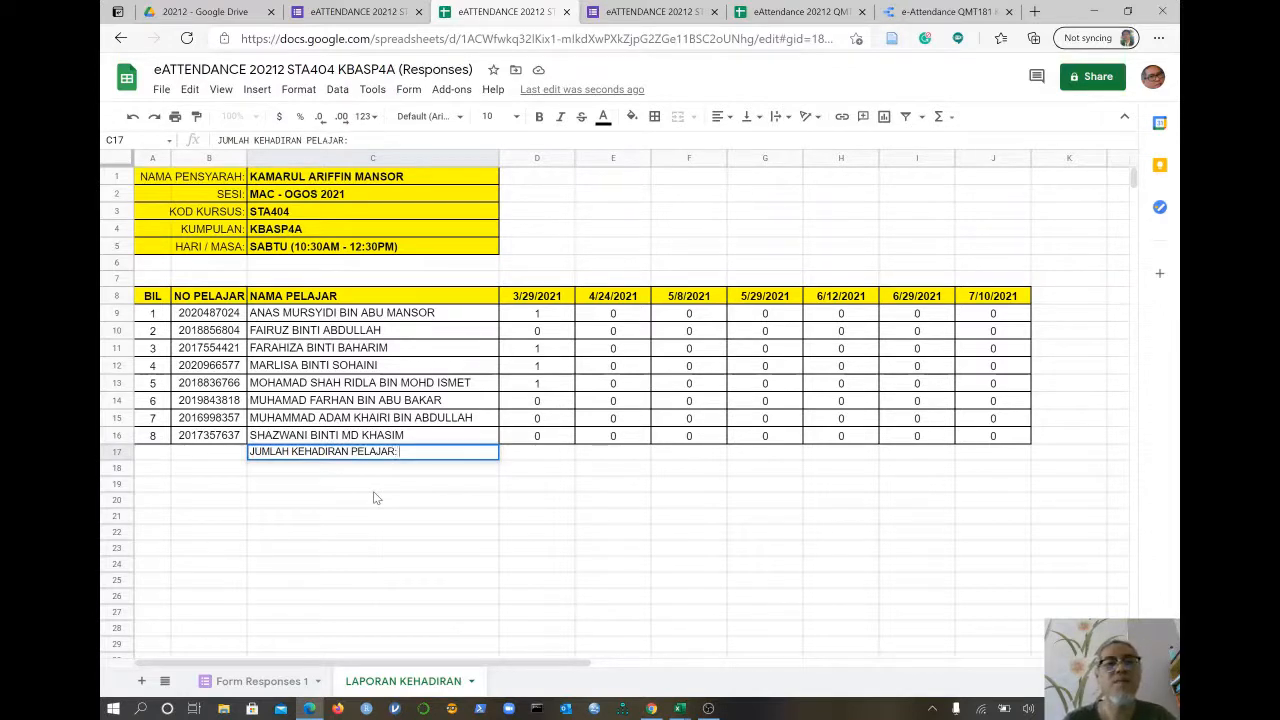
key(Return)
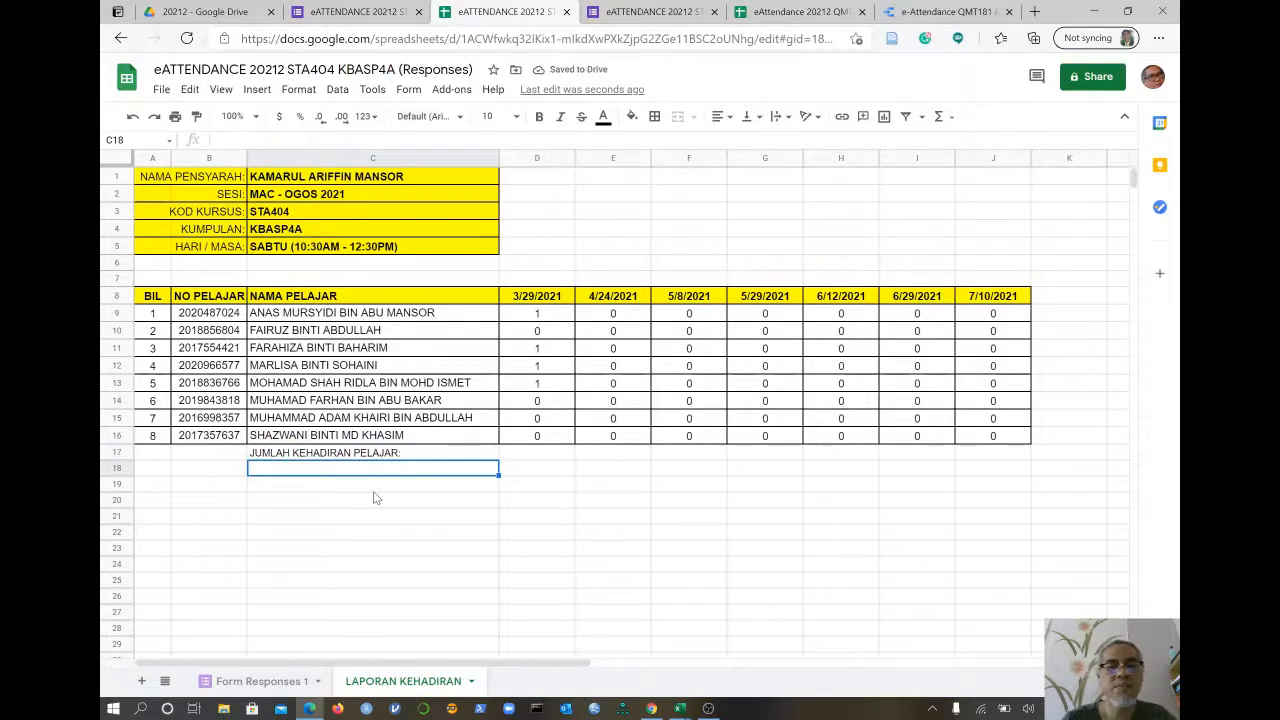
text(PERATUS )
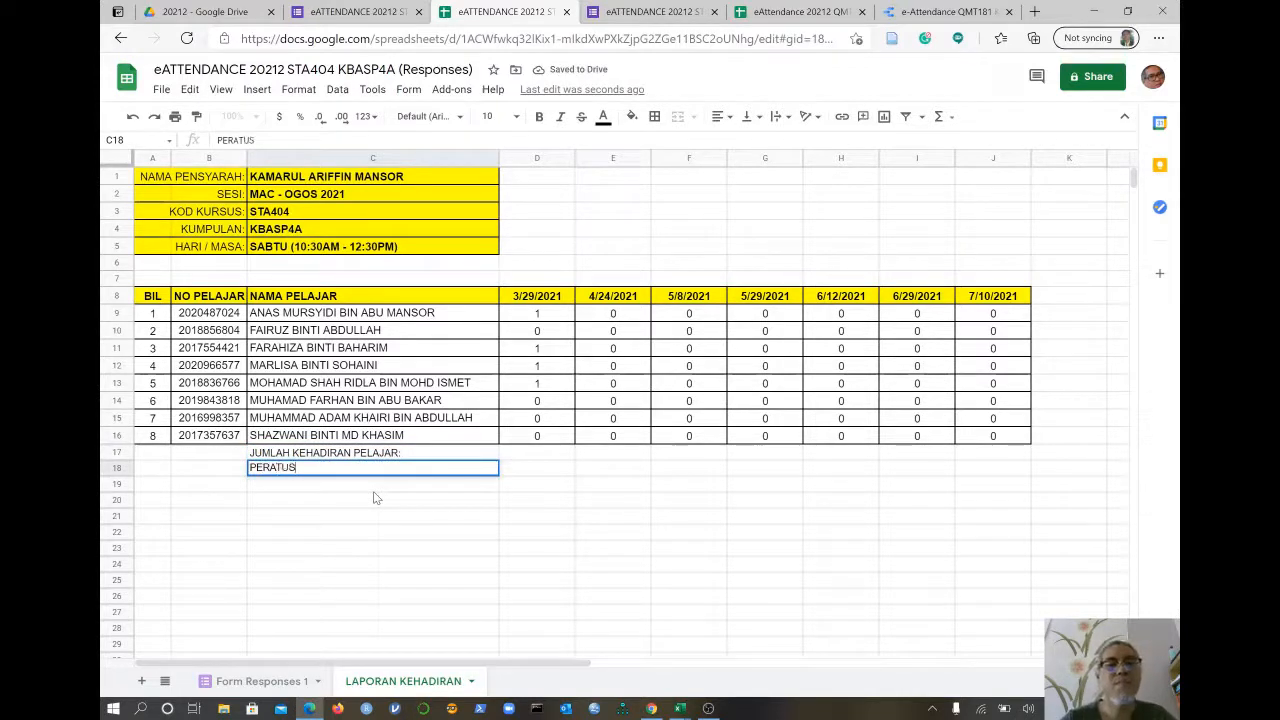
text(KEH)
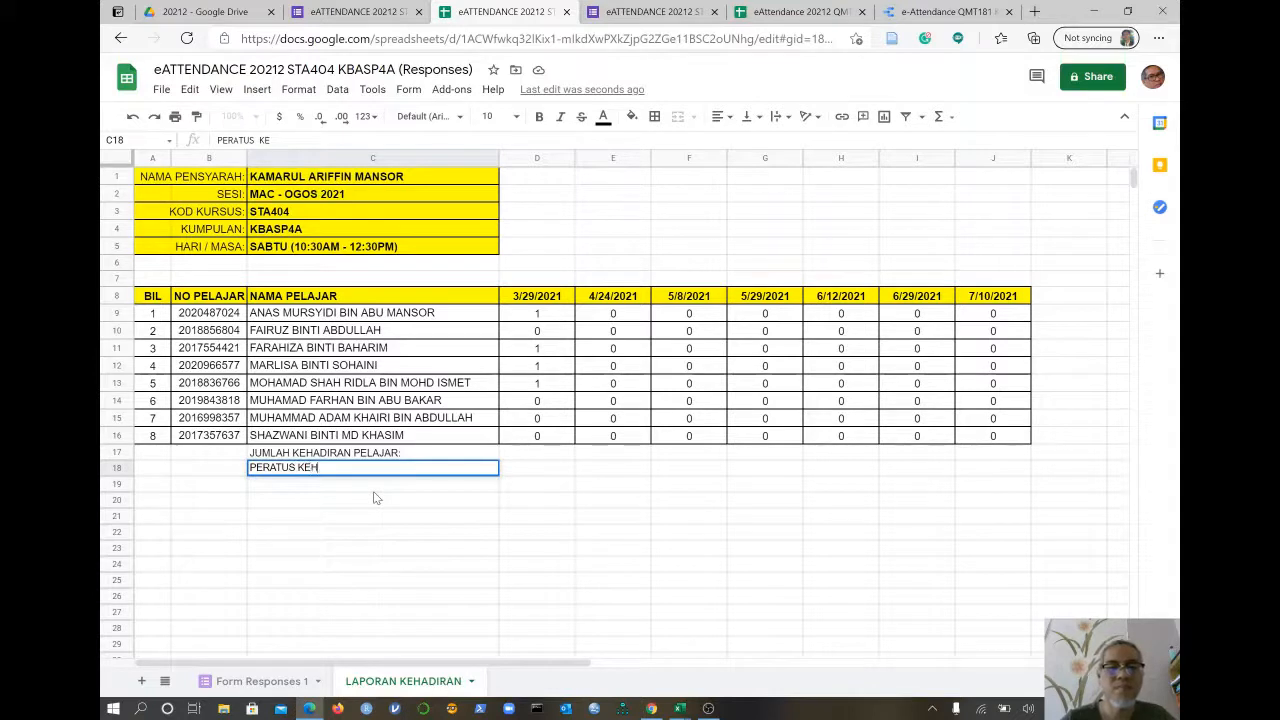
text(ADIRAN)
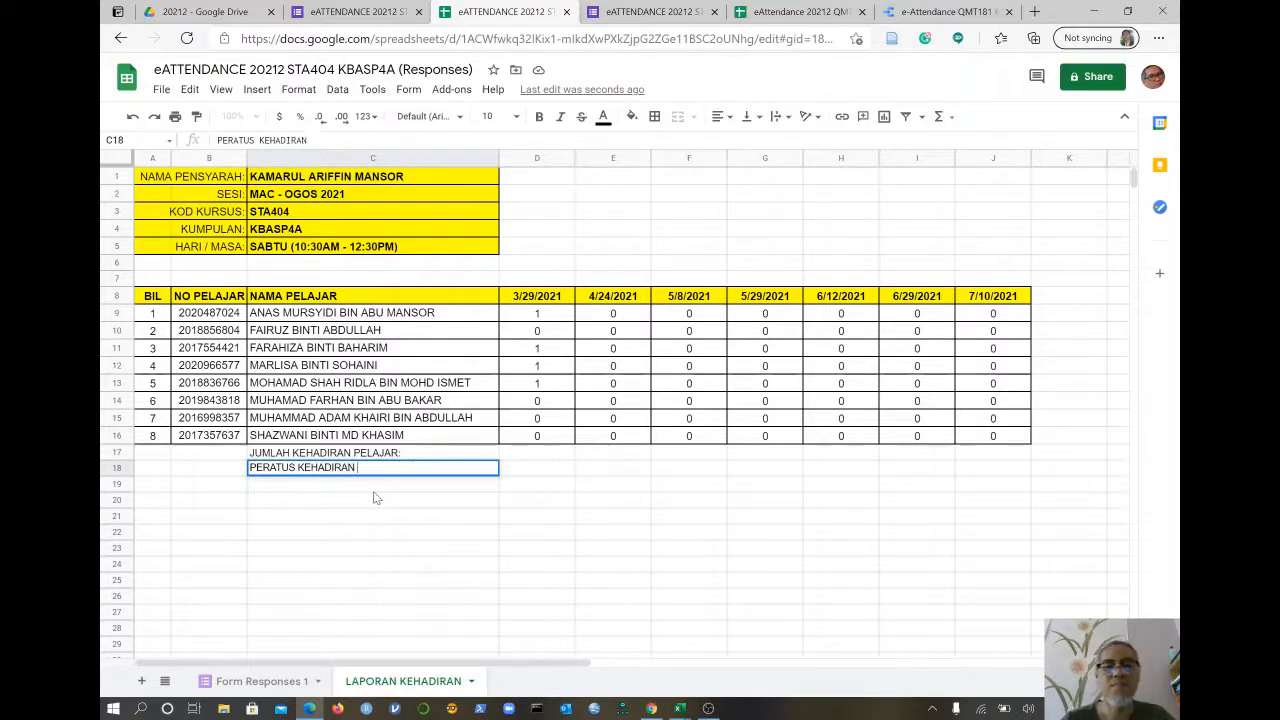
text( PELAJA)
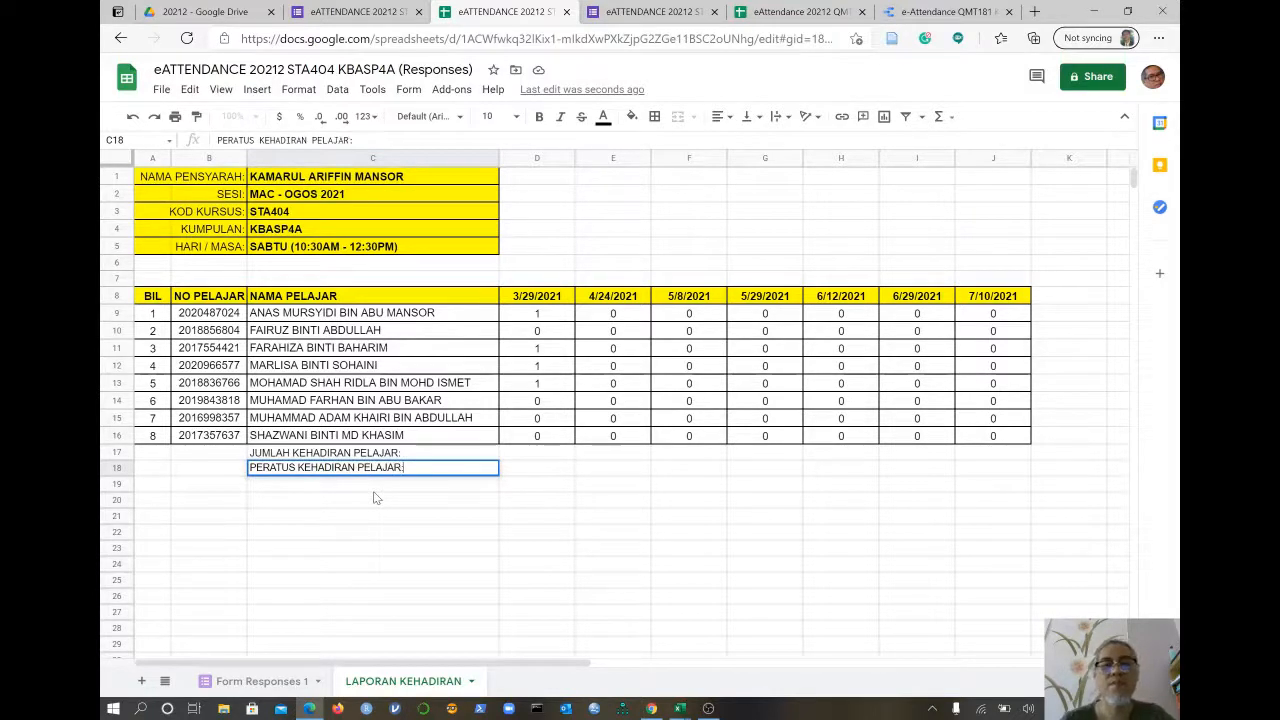
text(R:)
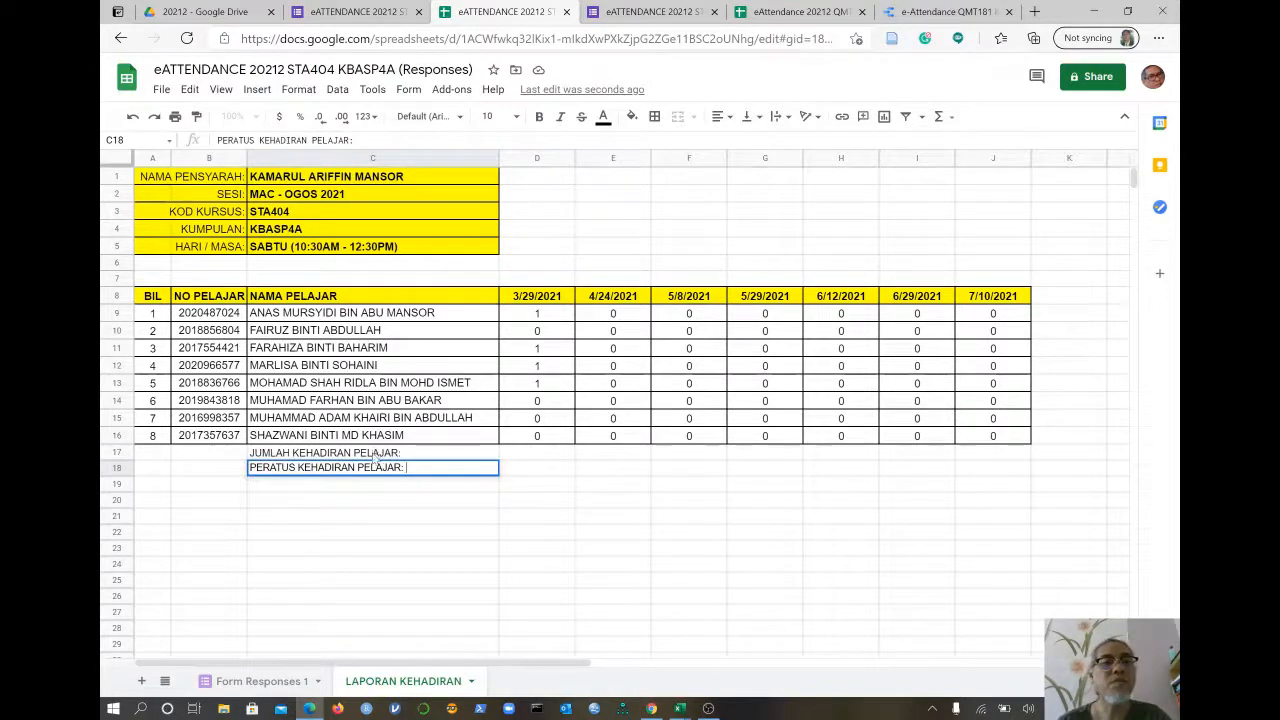
- Right-align the two summary labels in C17:C18
drag(375, 453, 376, 470)
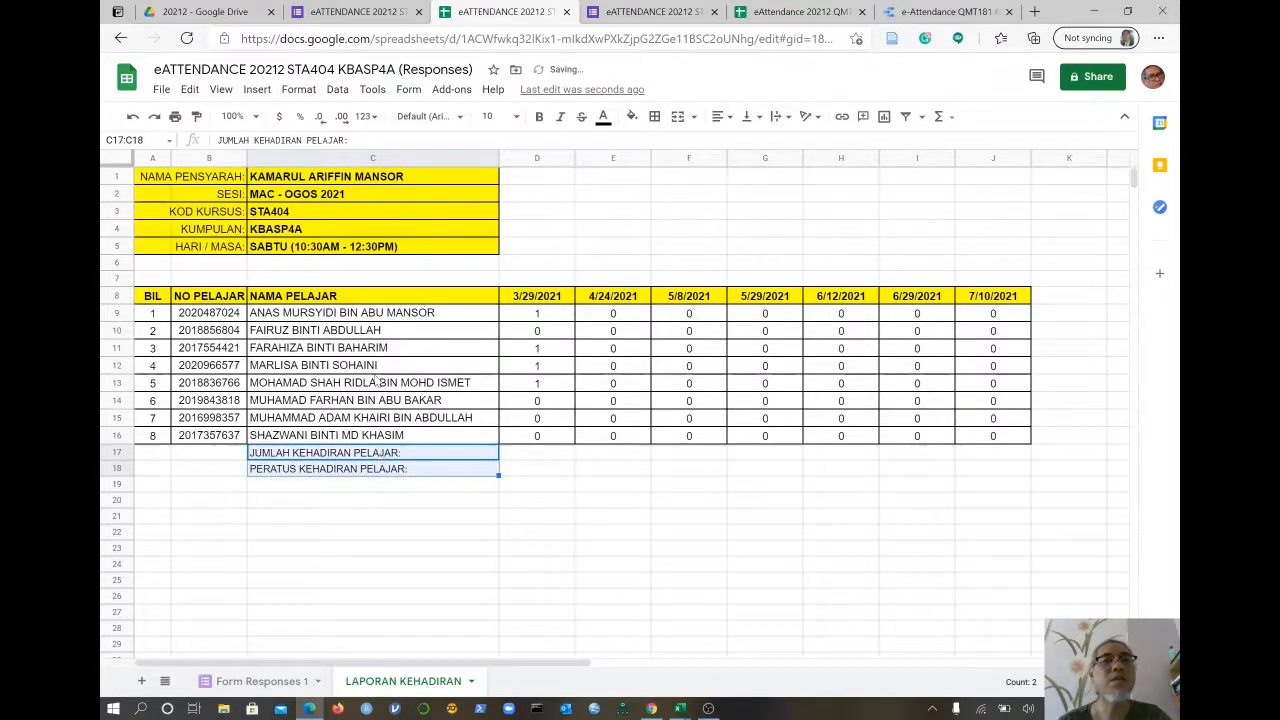
click(720, 117)
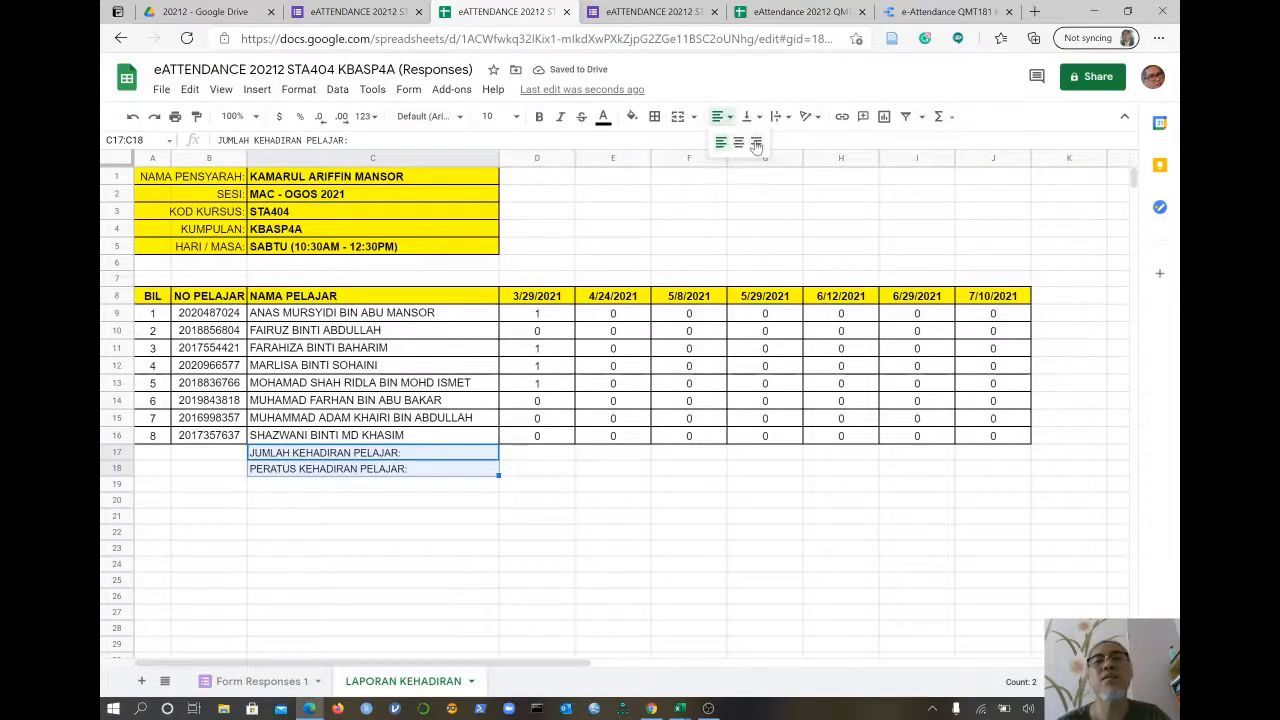
click(756, 142)
click(545, 456)
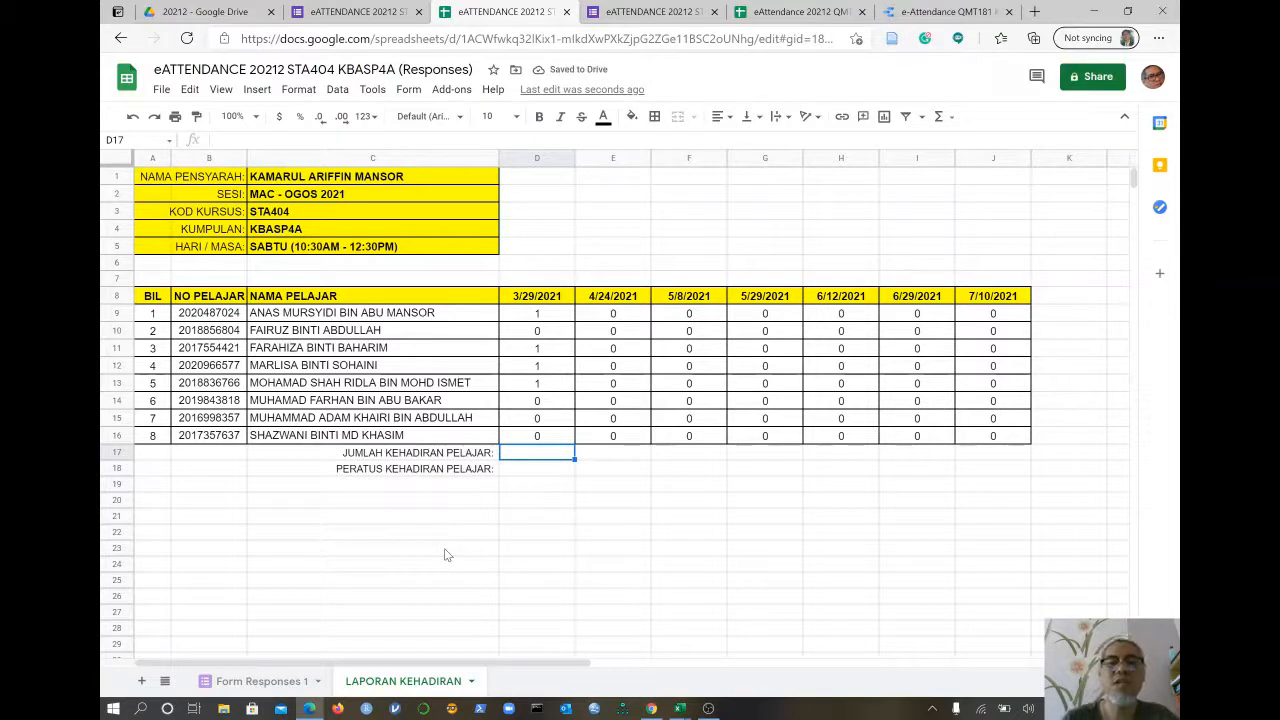
- Total the 3/29/2021 attendance in D17 with =SUM(D9:D16), declining the autofill suggestion
text(=S)
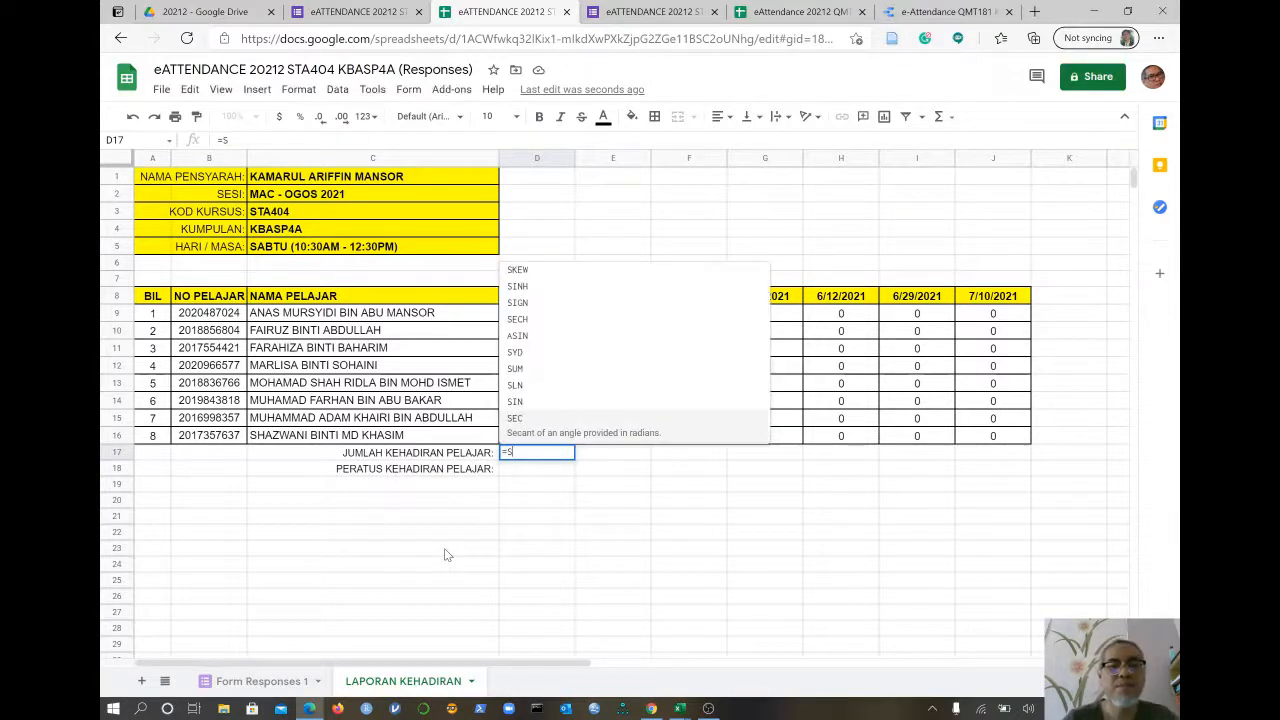
text(UM()
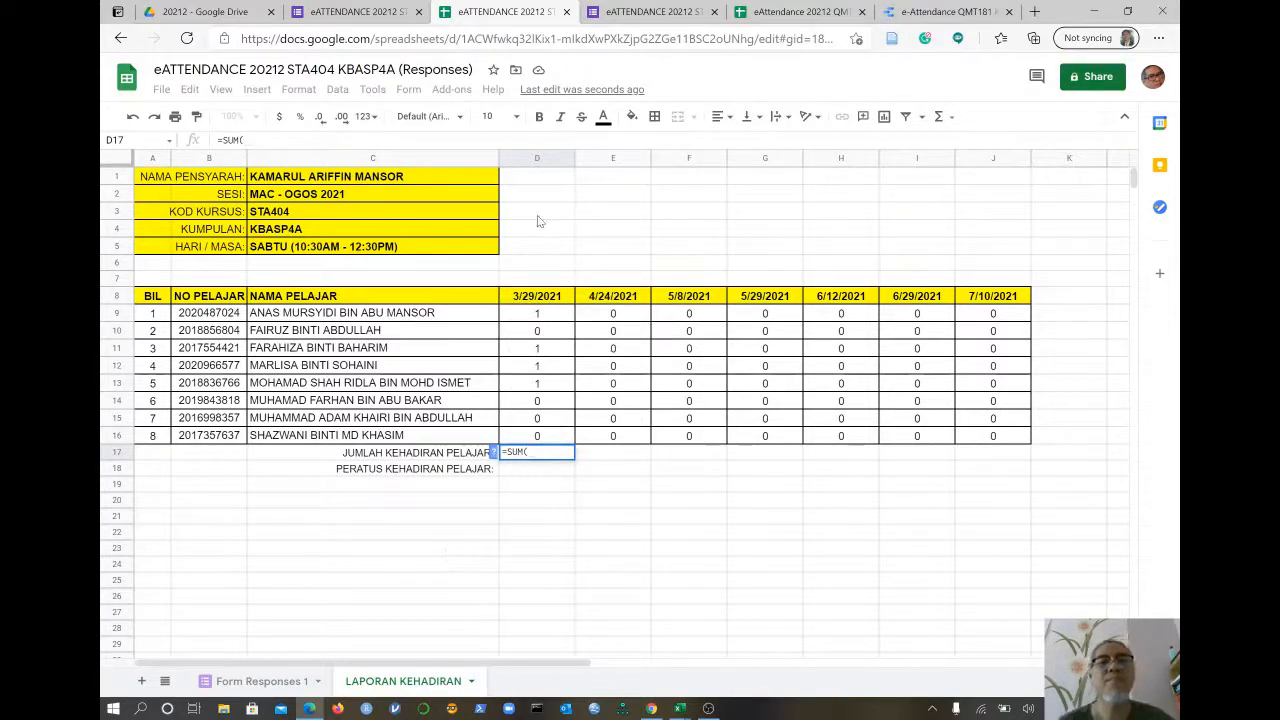
drag(538, 313, 547, 436)
text())
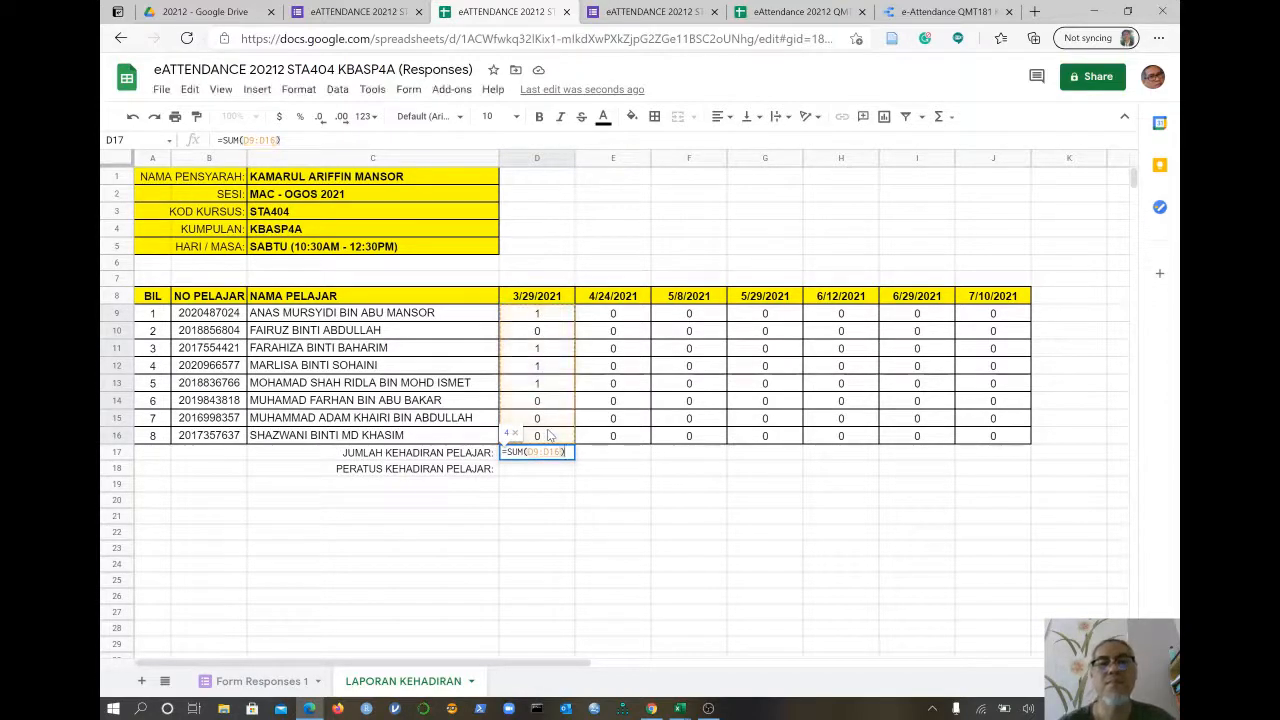
key(Return)
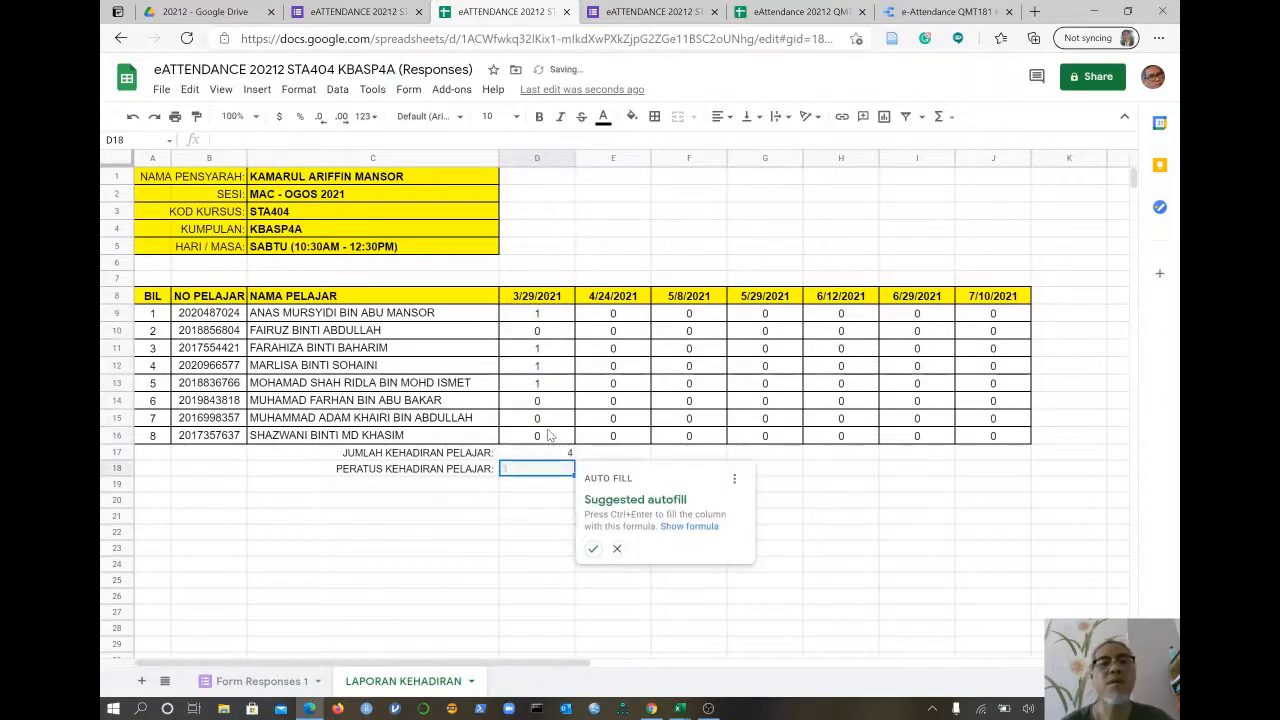
click(617, 549)
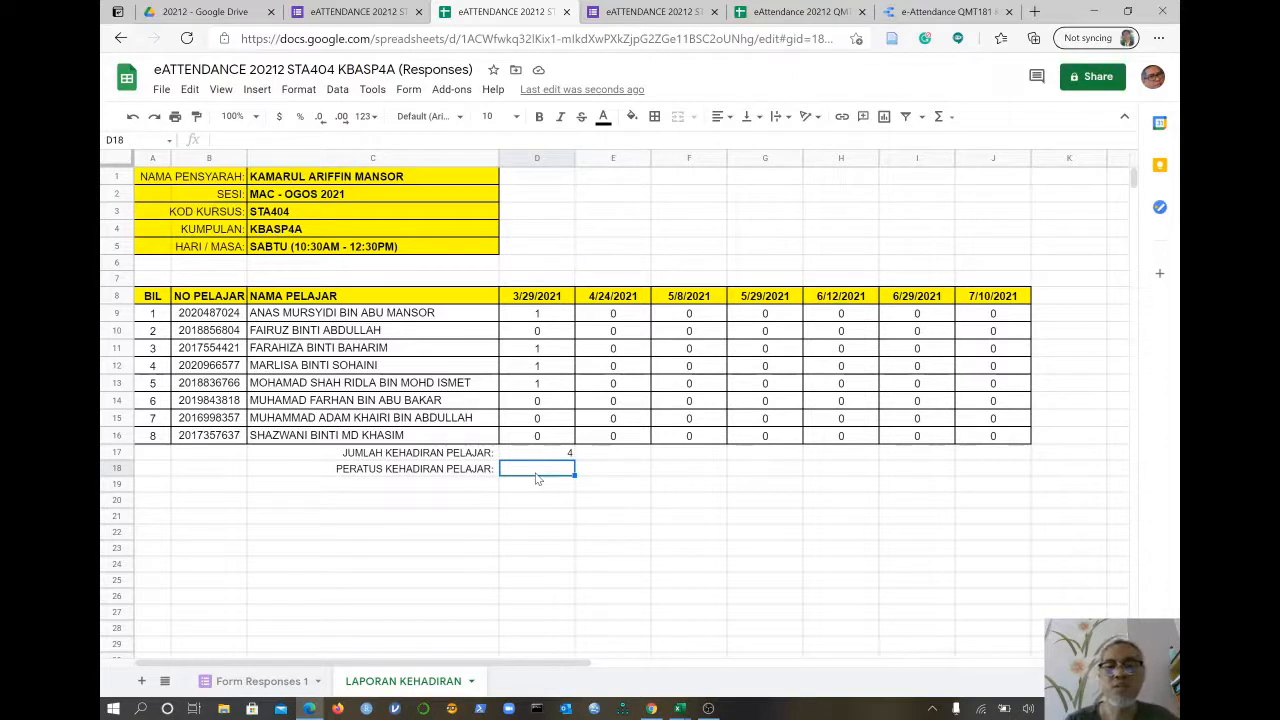
- Enter =D17/8 in D18 and format it as a percentage with one decimal (50.0%)
text(=)
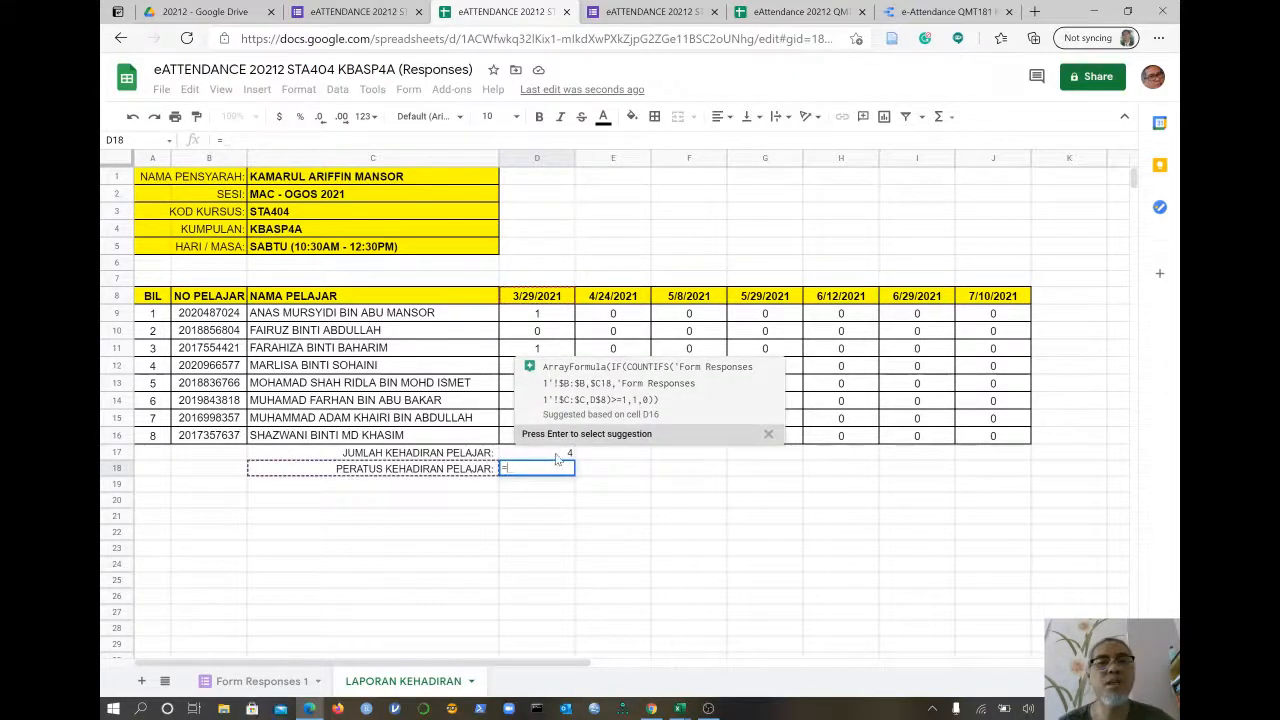
click(559, 455)
text(/)
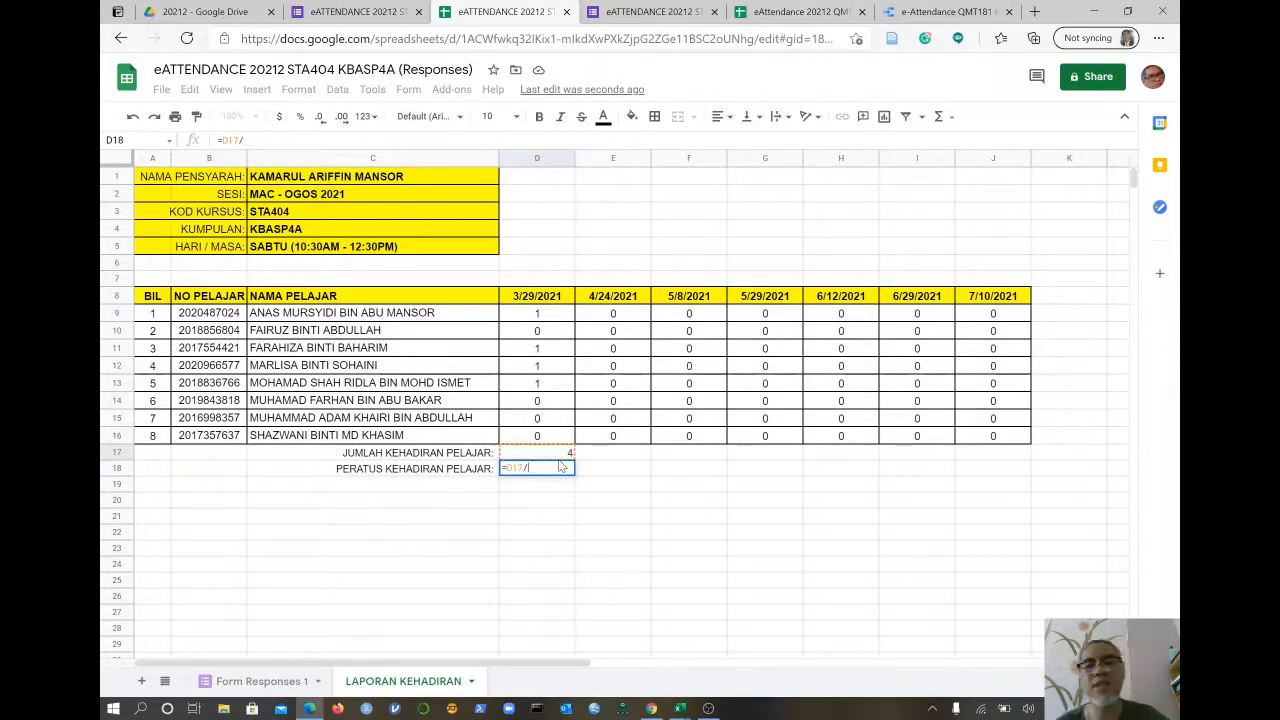
text(8)
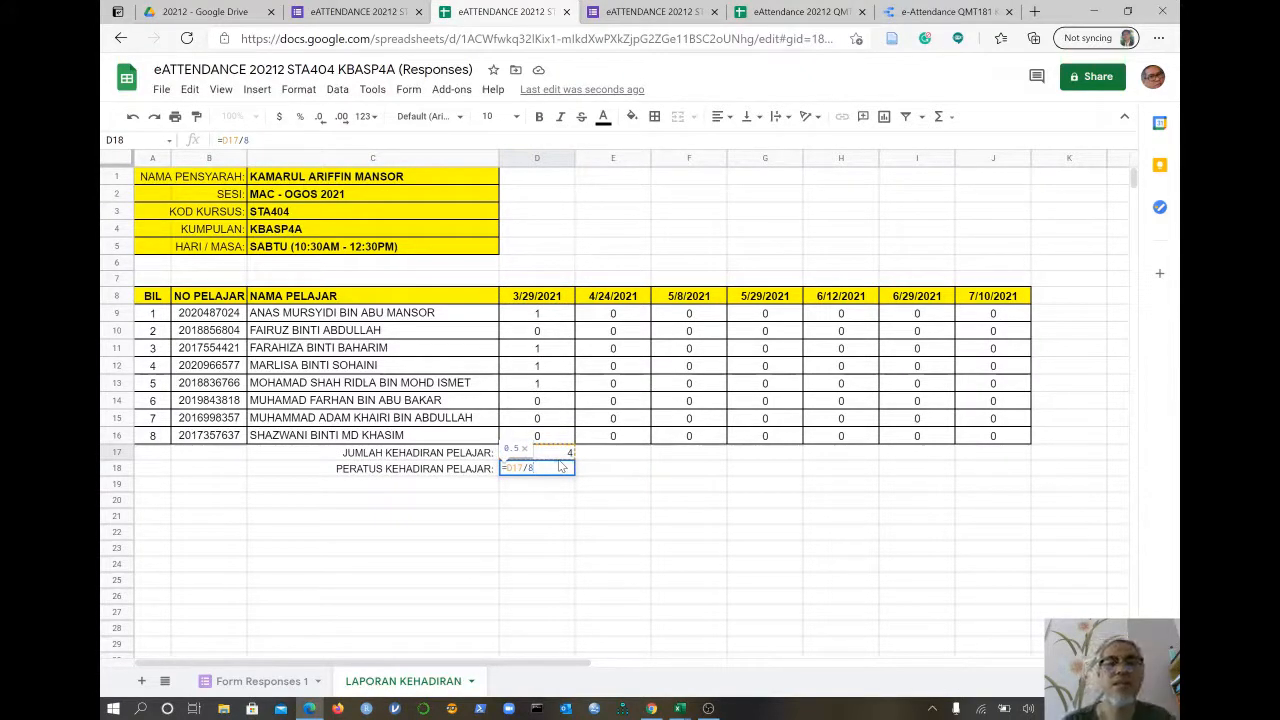
key(Return)
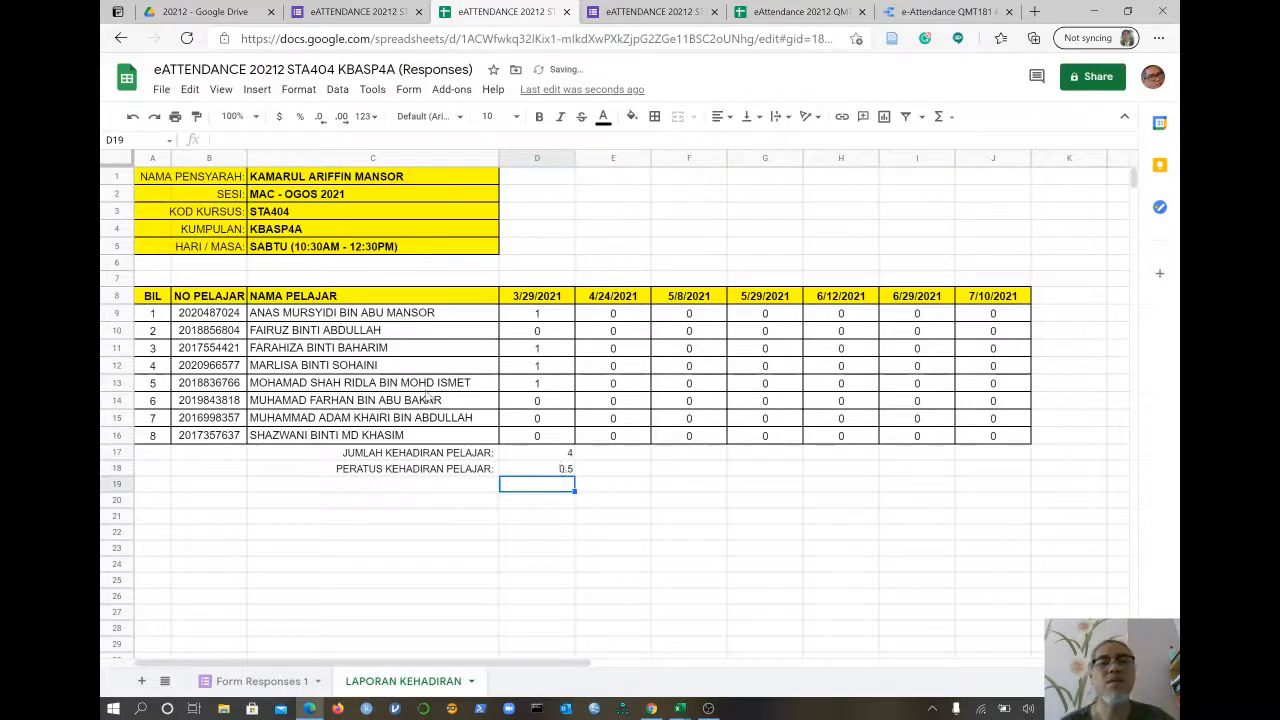
click(541, 470)
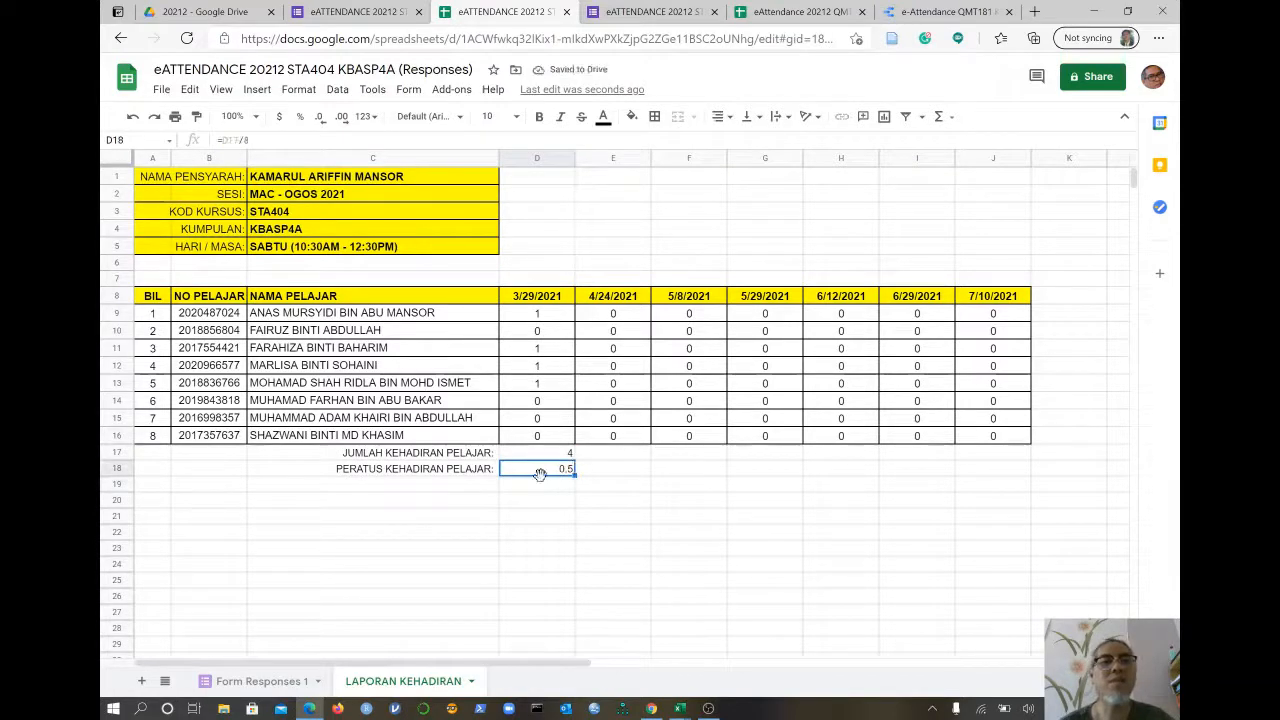
click(299, 117)
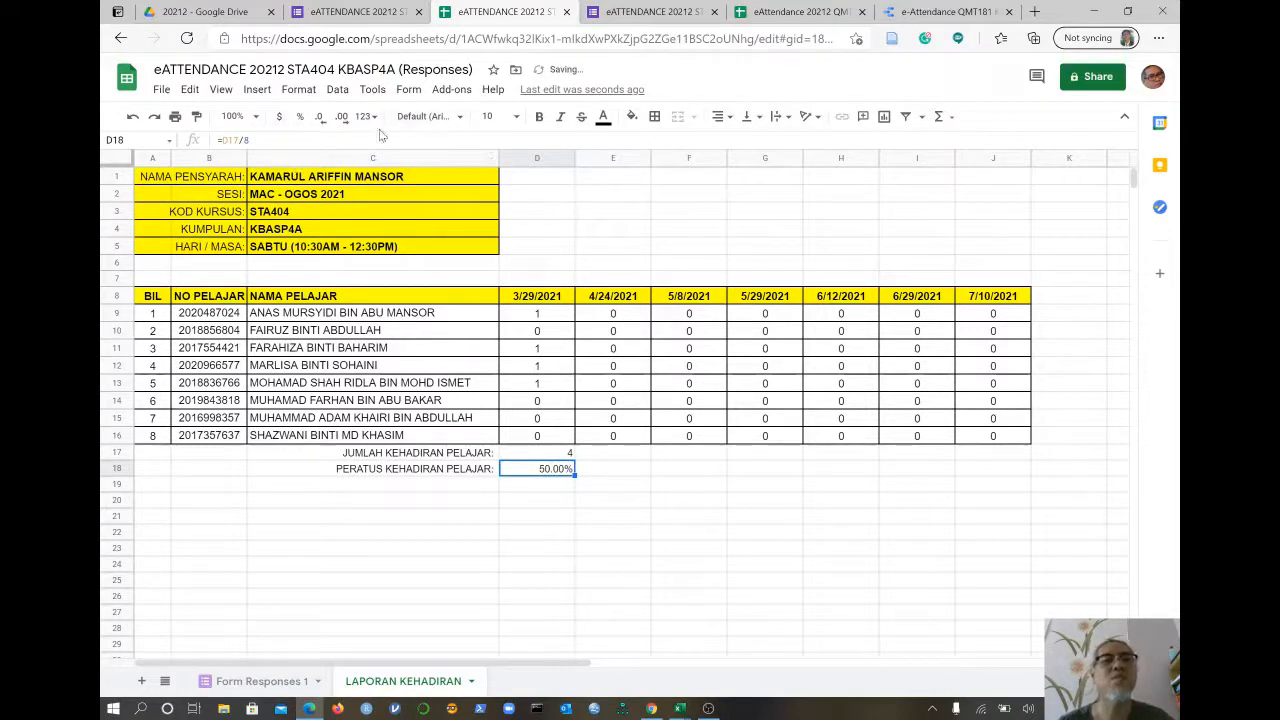
click(319, 117)
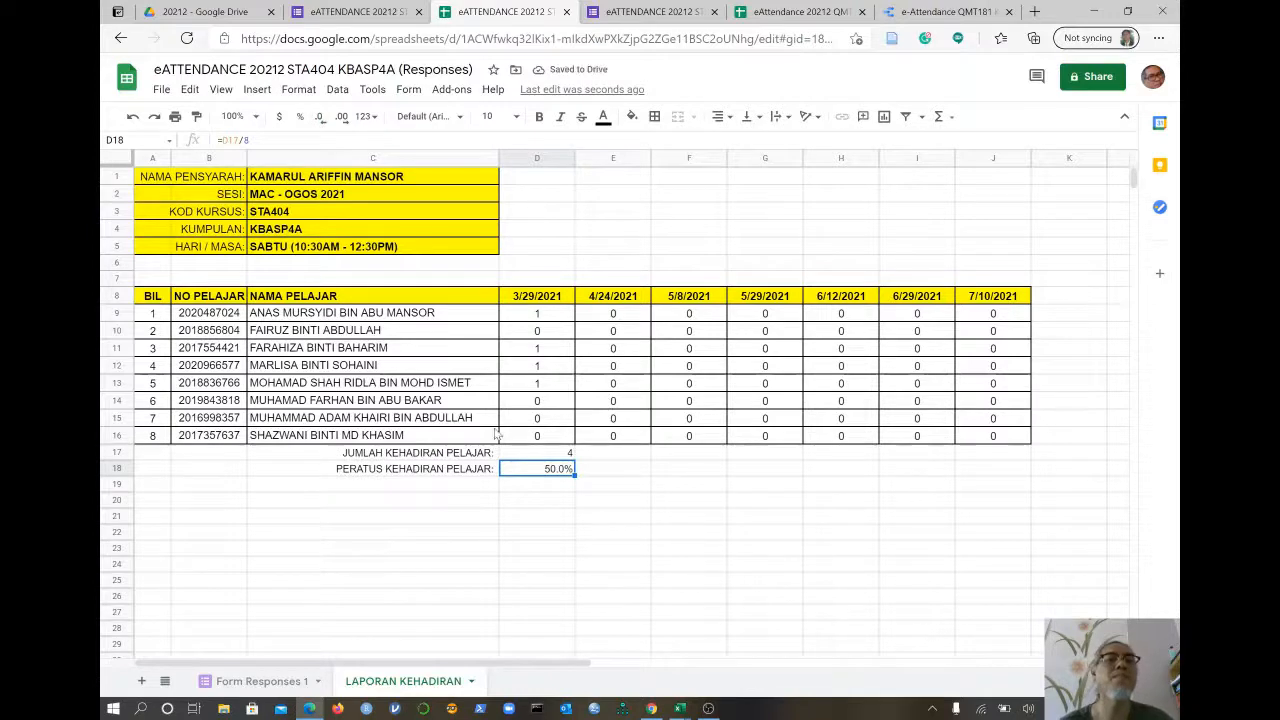
click(558, 455)
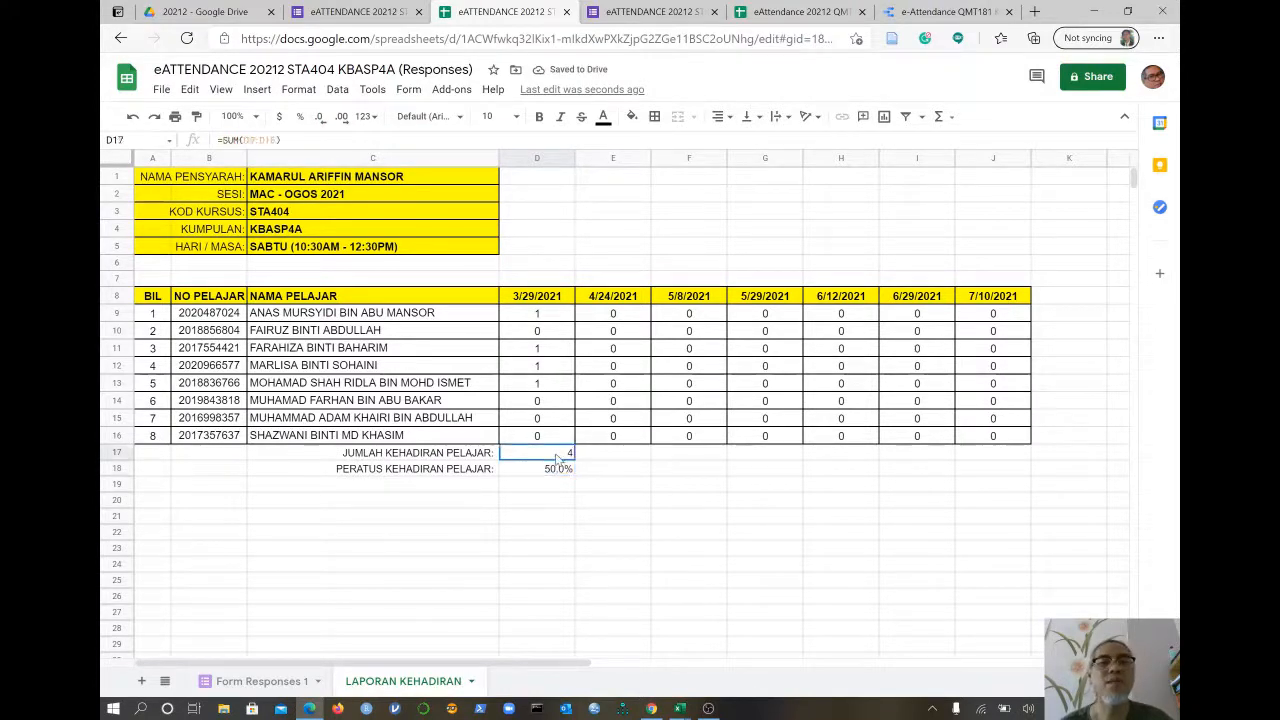
- Copy the total and percentage formulas across to column J and center rows 17–18
drag(558, 455, 998, 478)
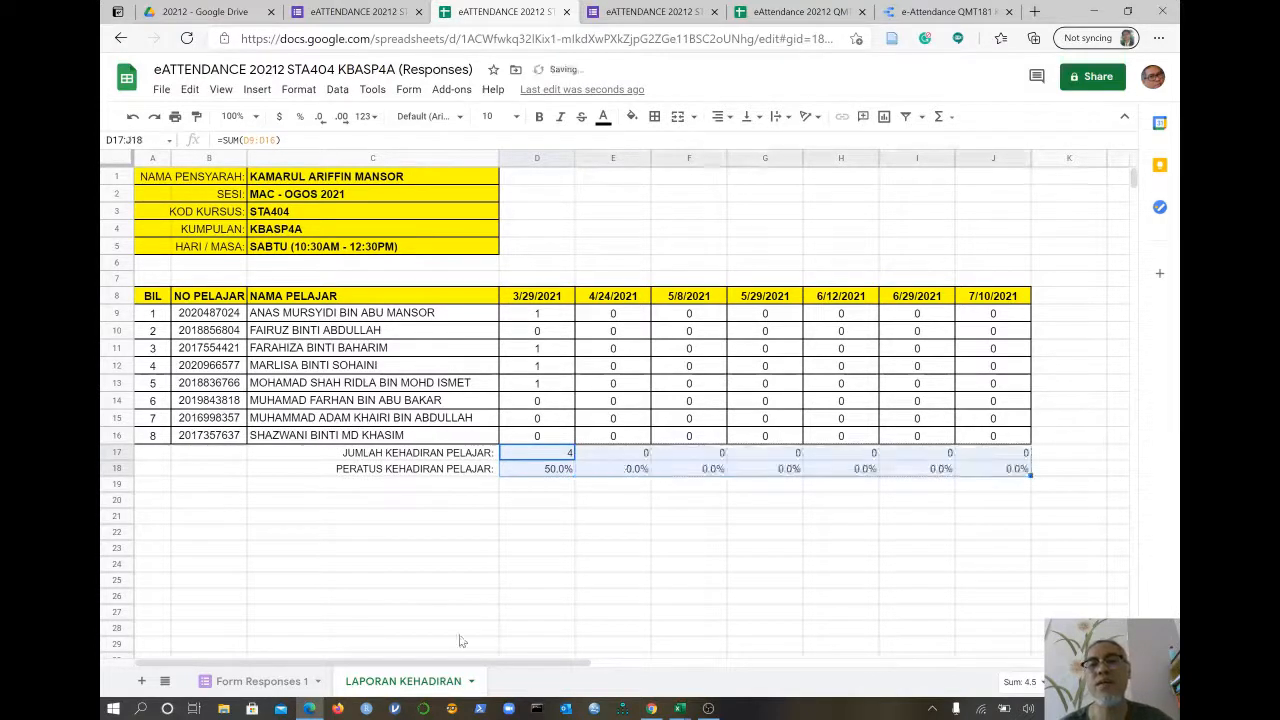
click(733, 118)
click(738, 142)
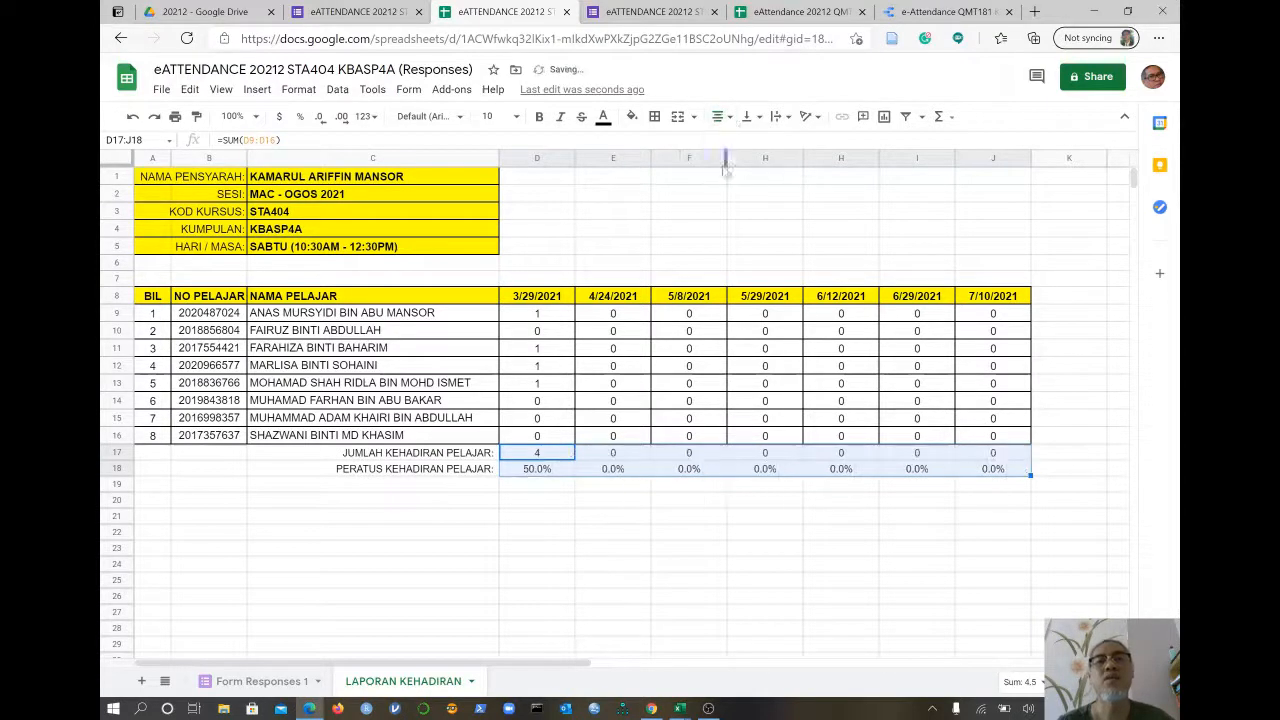
click(665, 548)
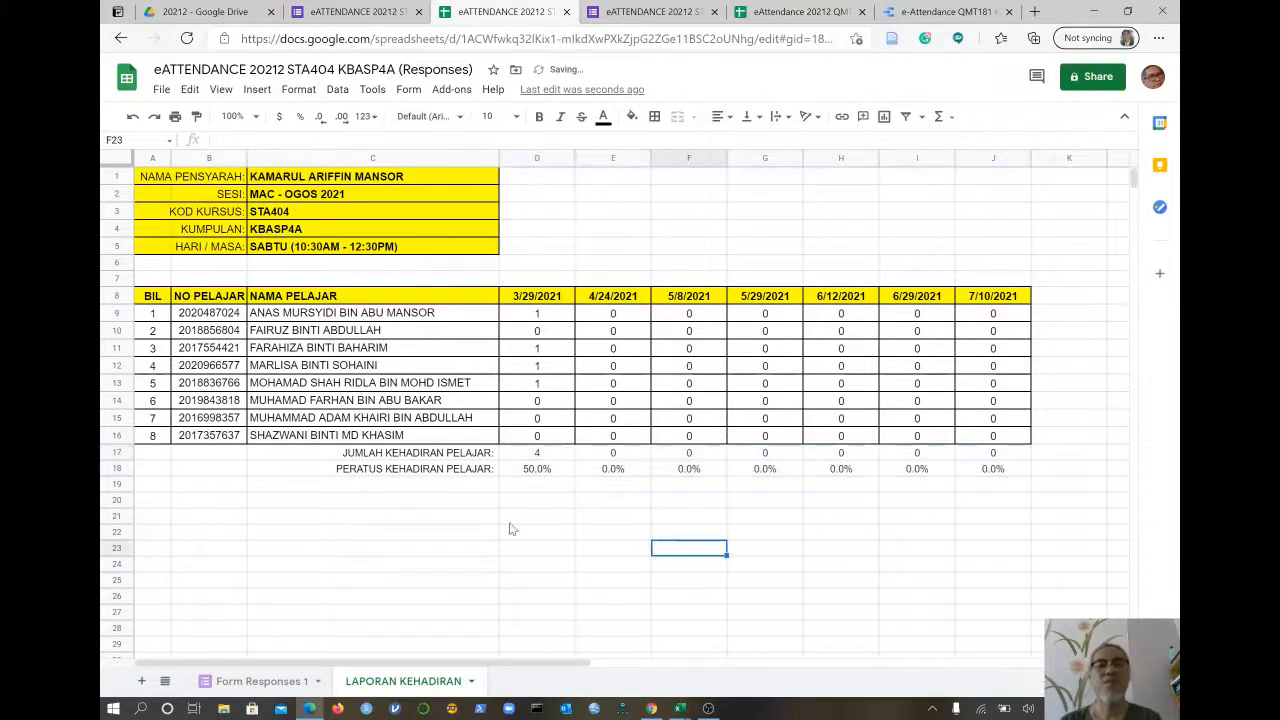
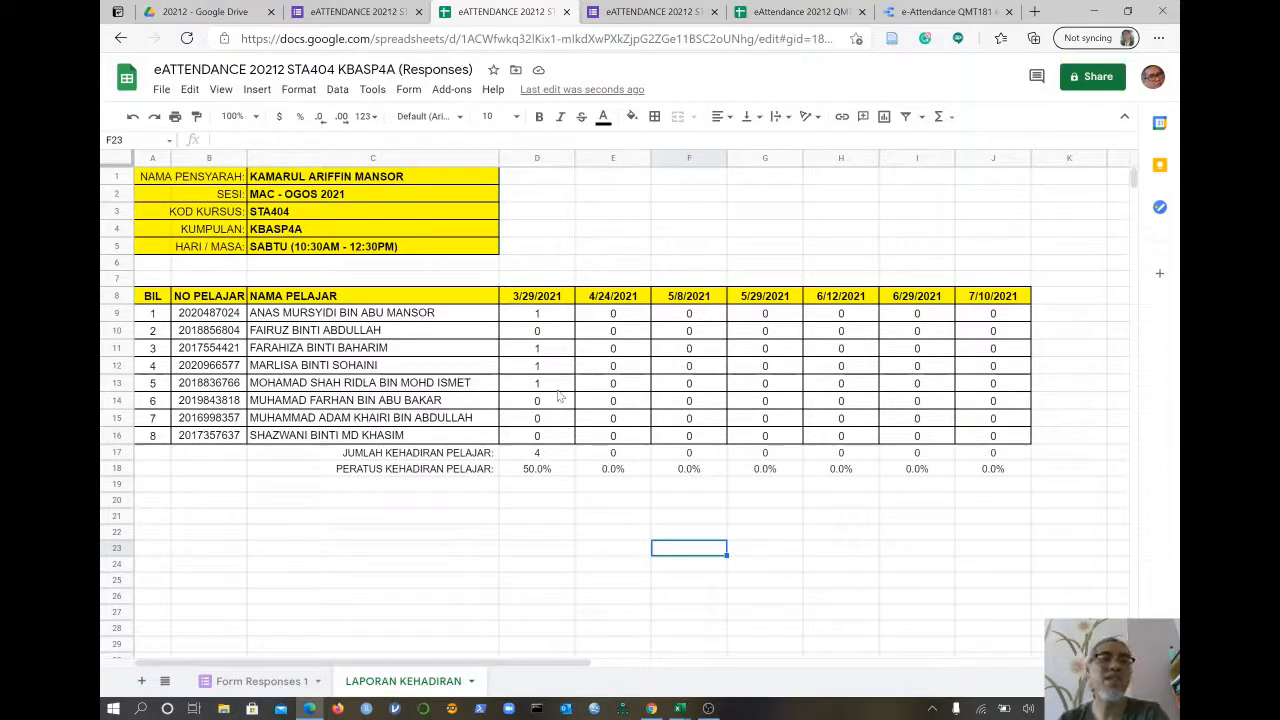
- Switch to the e-Attendance QMT181 KBA1193A Data Studio report showing Week 1 & 2 attendance
click(940, 13)
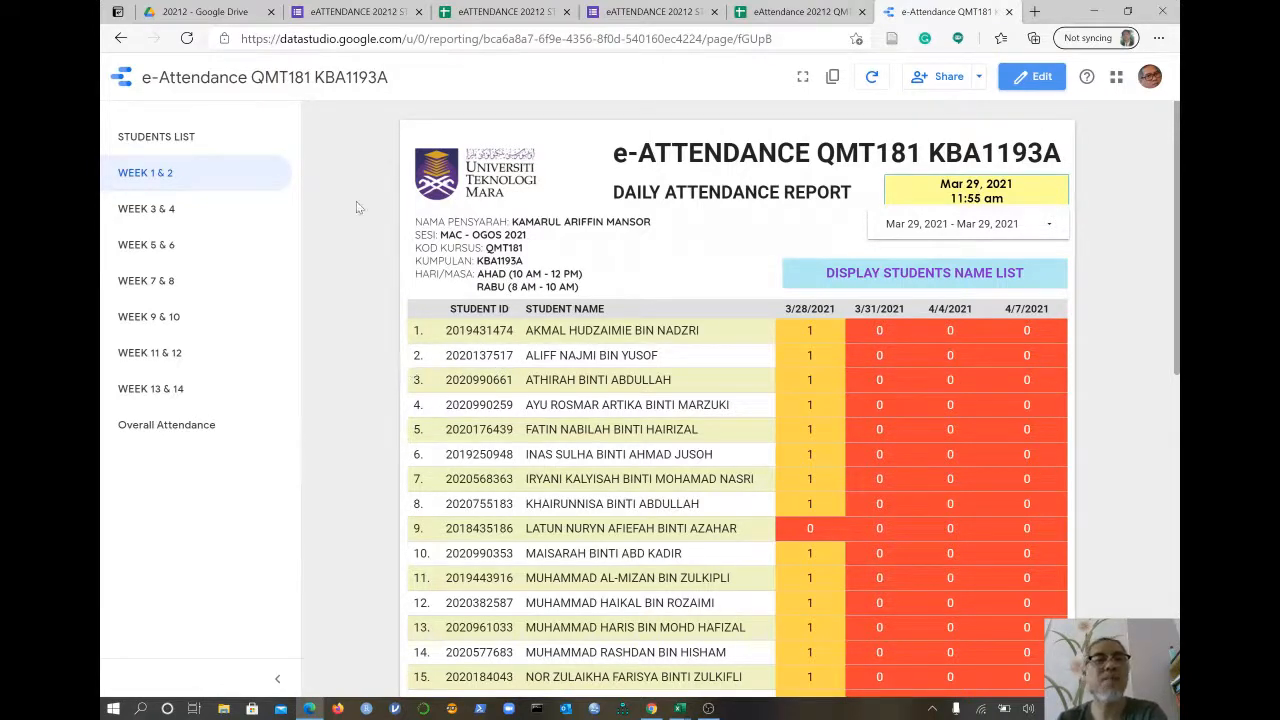
- Open the report's WEEK 3 & 4 page listing attendance for 4/11/2021 to 4/21/2021
click(170, 215)
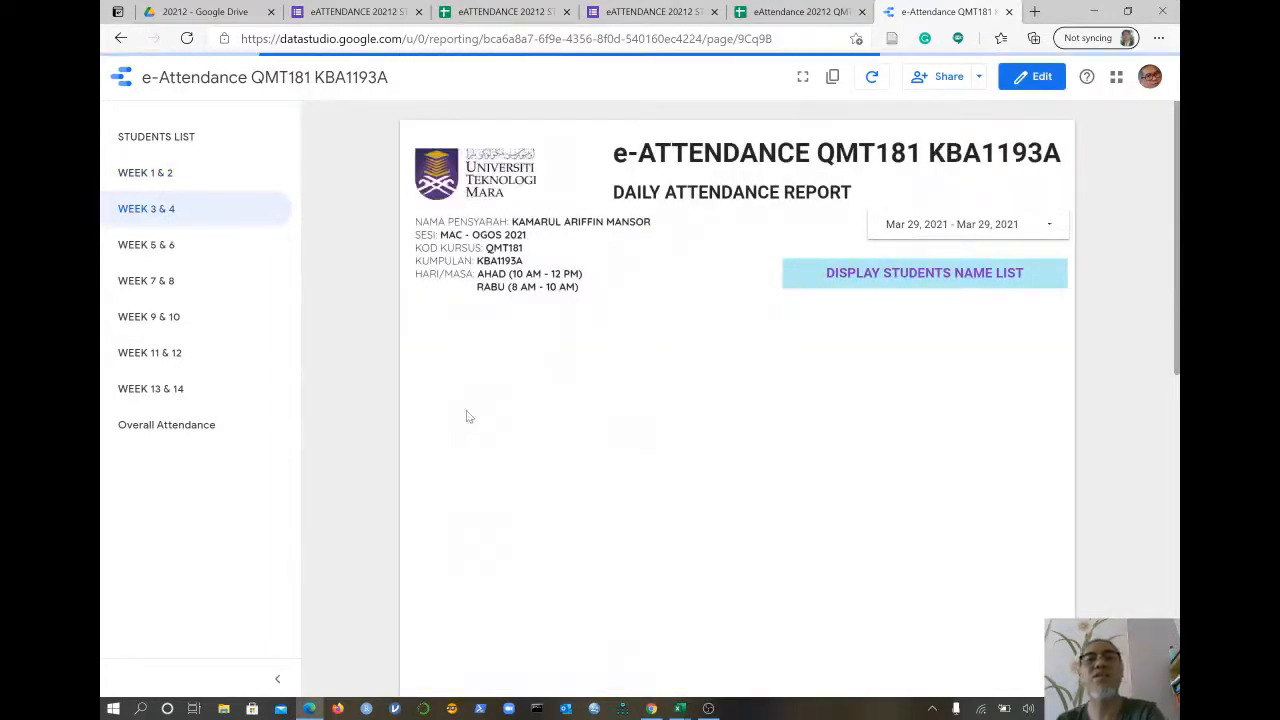